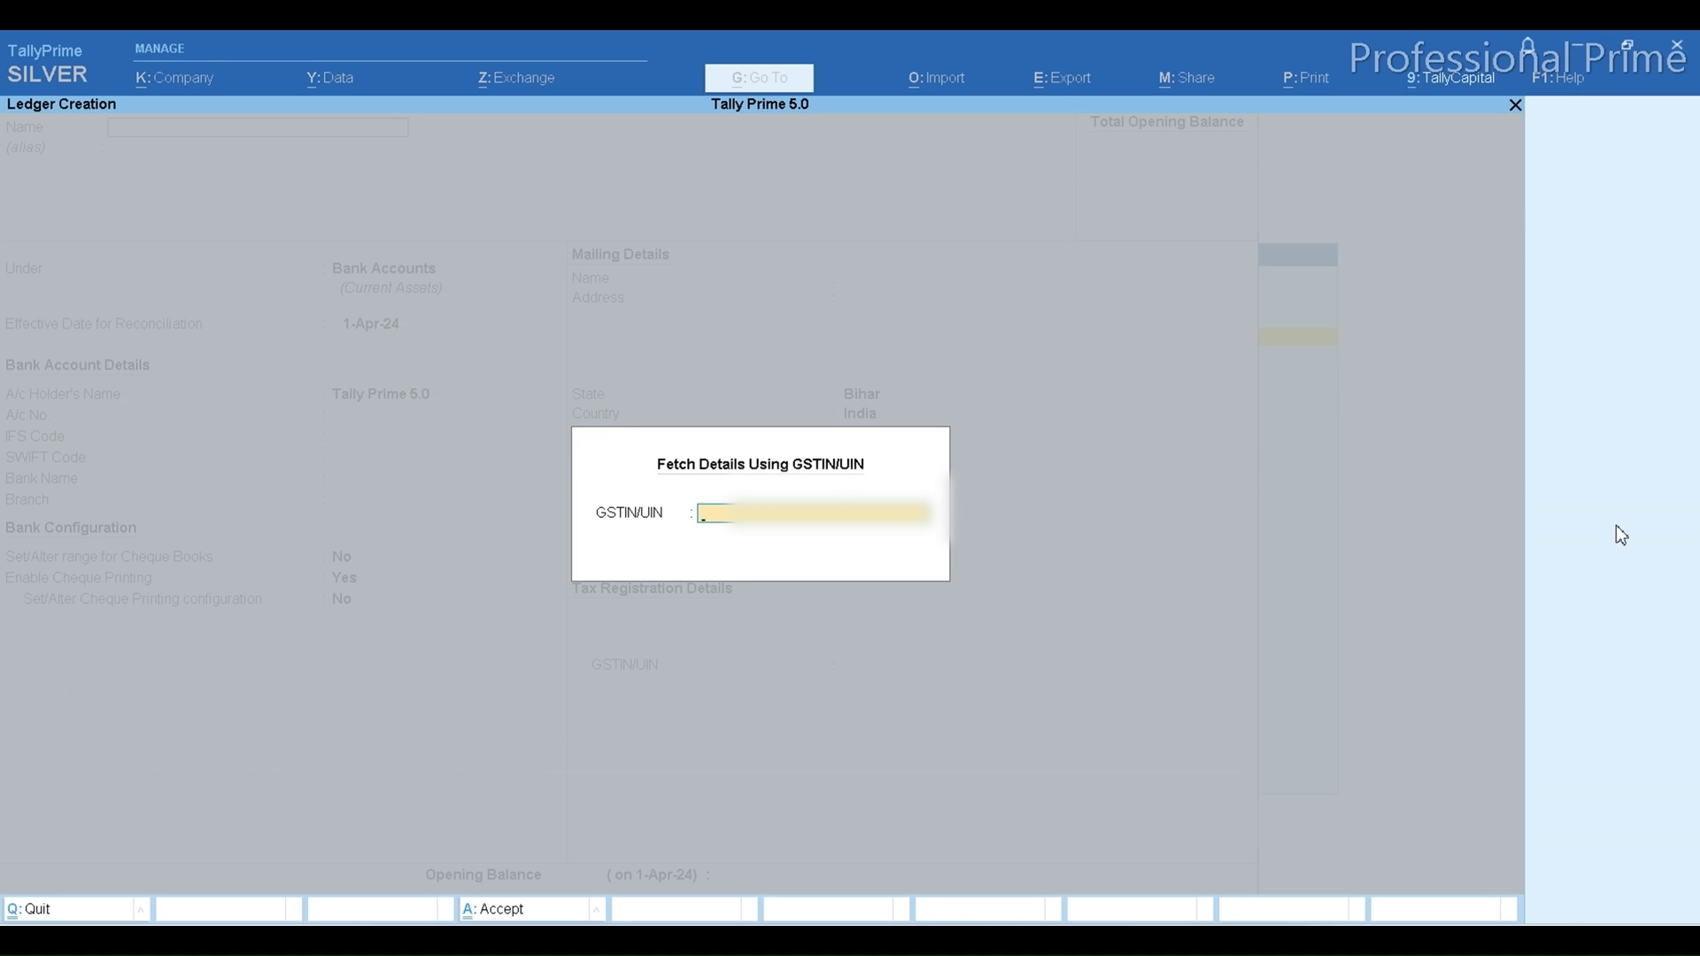
Fetch the party's details with the copied GSTIN/UIN and update the new ledger as per the portal.
key("ctrl+v")
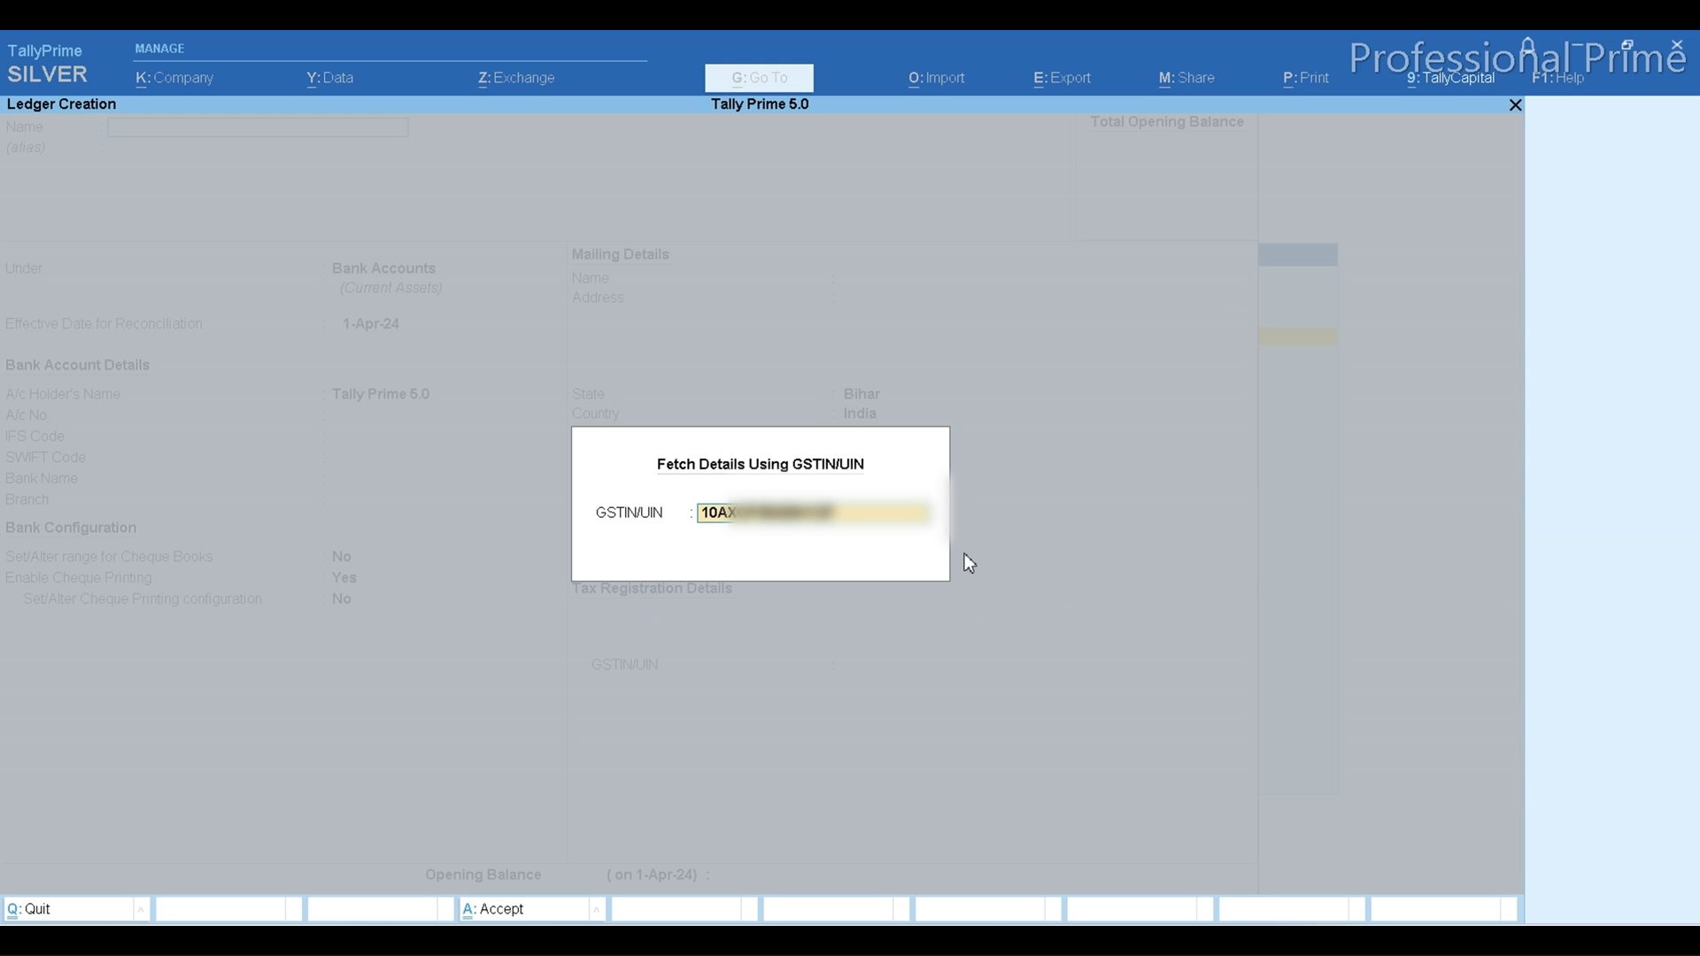
key("Return")
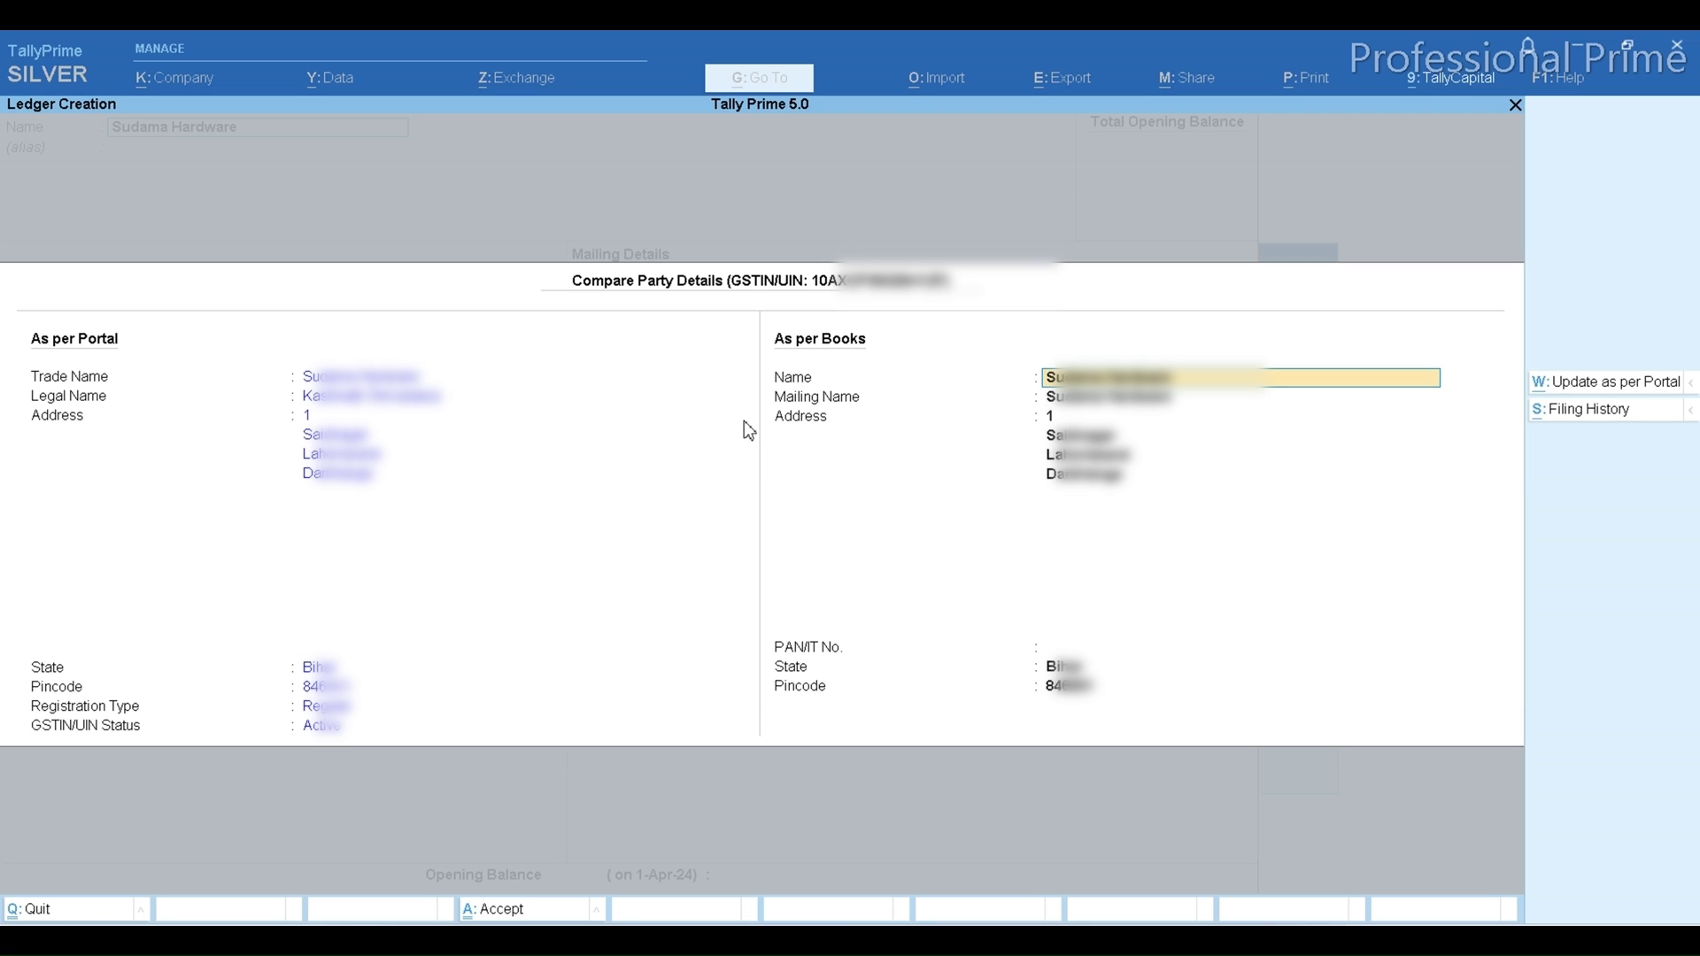
left_click(1623, 387)
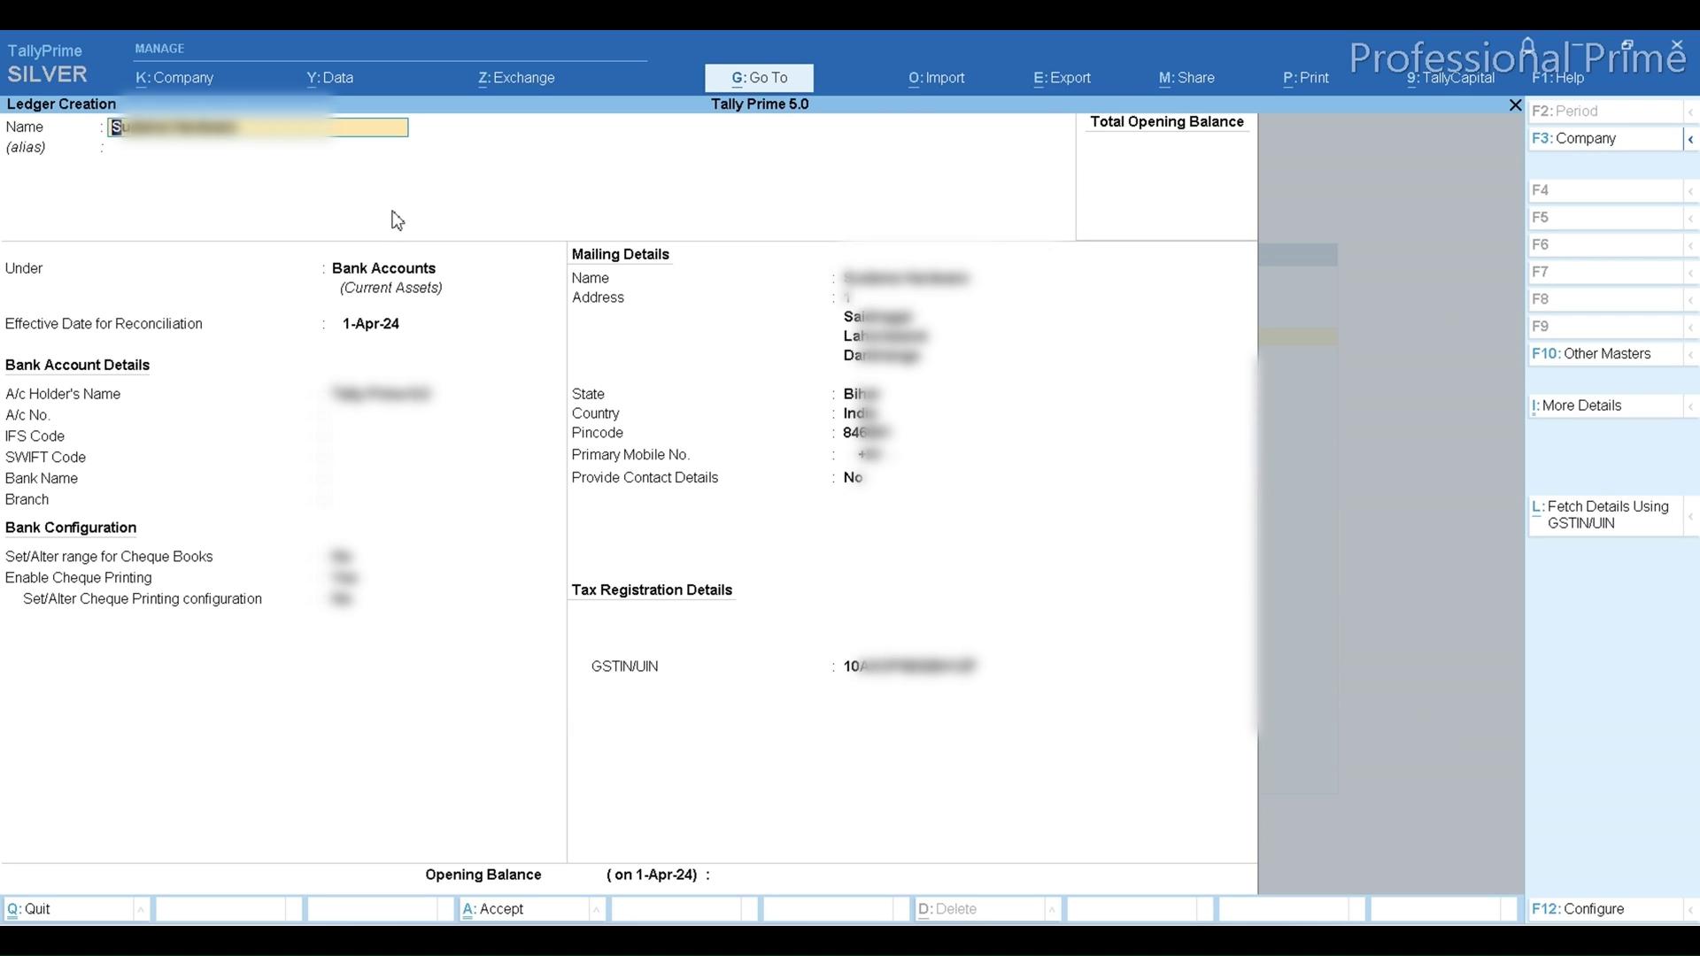
Place the fetched party's ledger under the Sundry Creditors group and finish the entry.
key("Return")
key("Return")
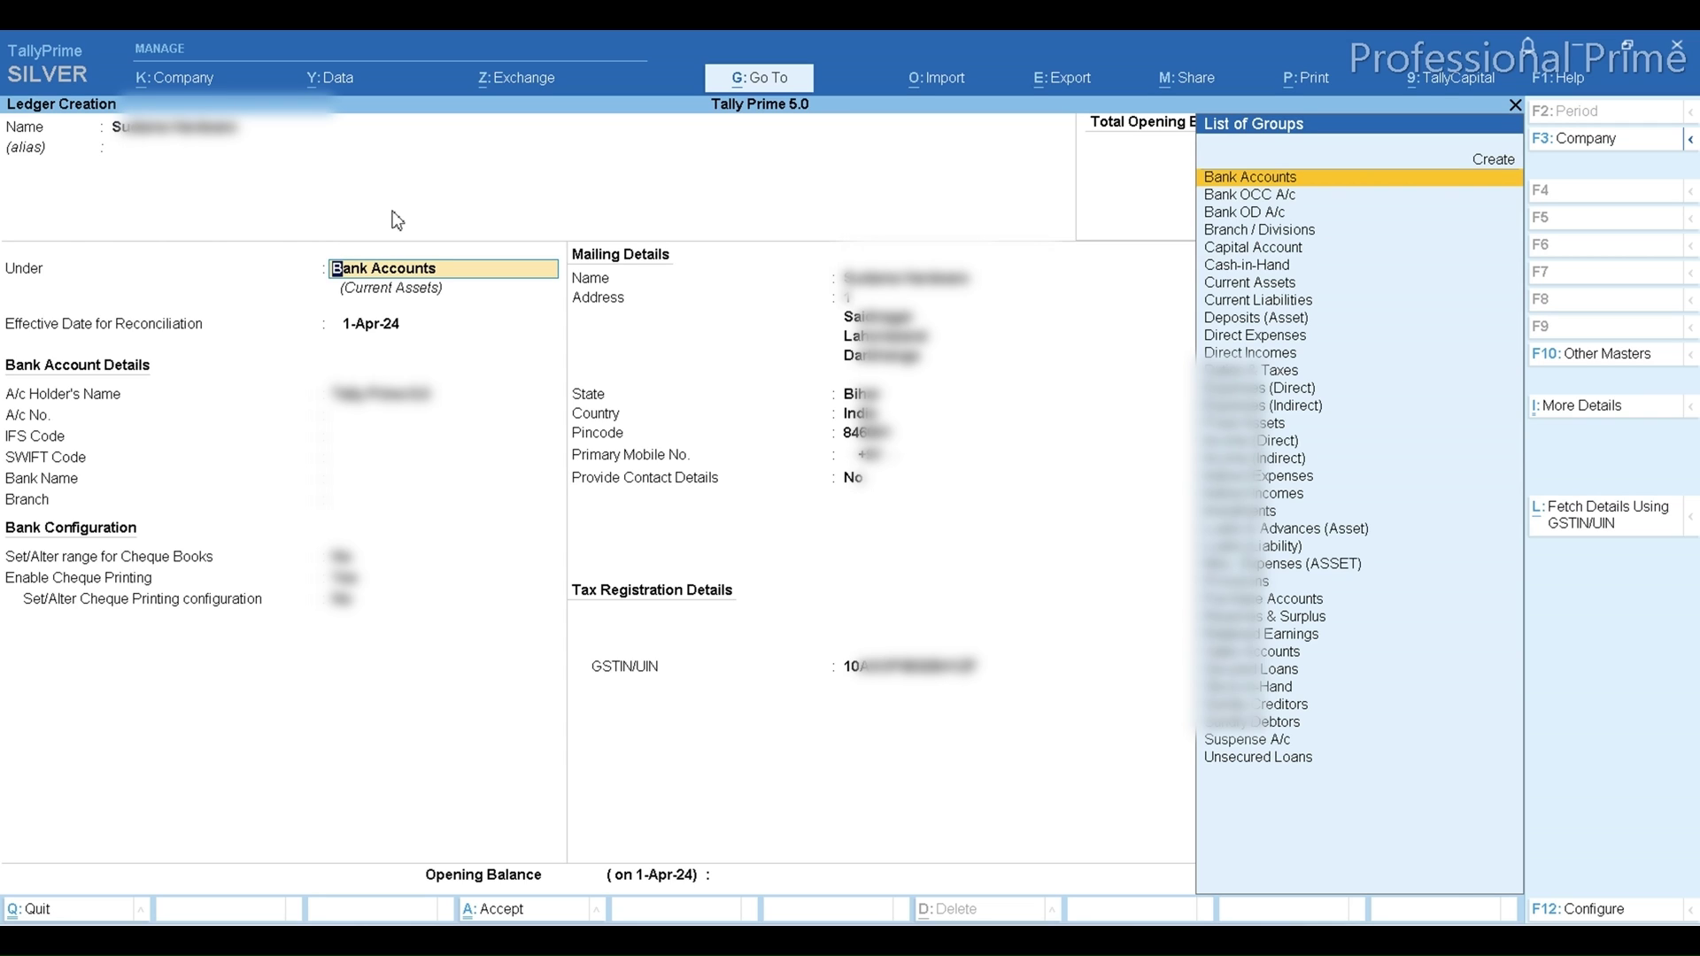
type("sun")
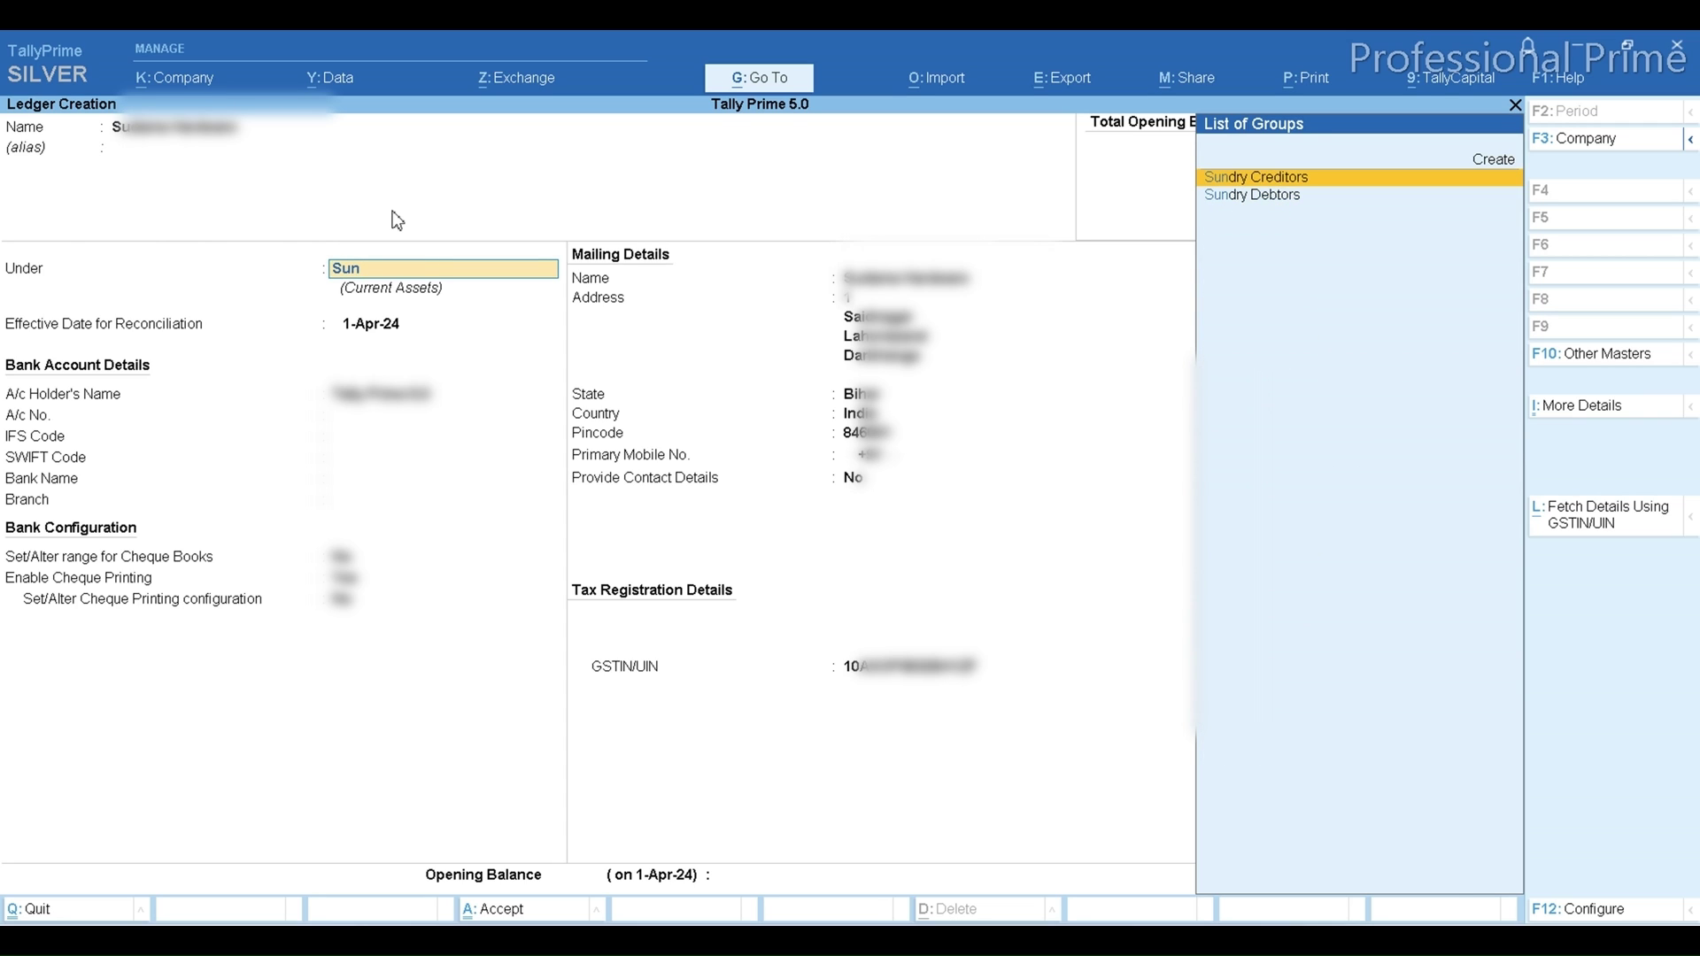
key("Return")
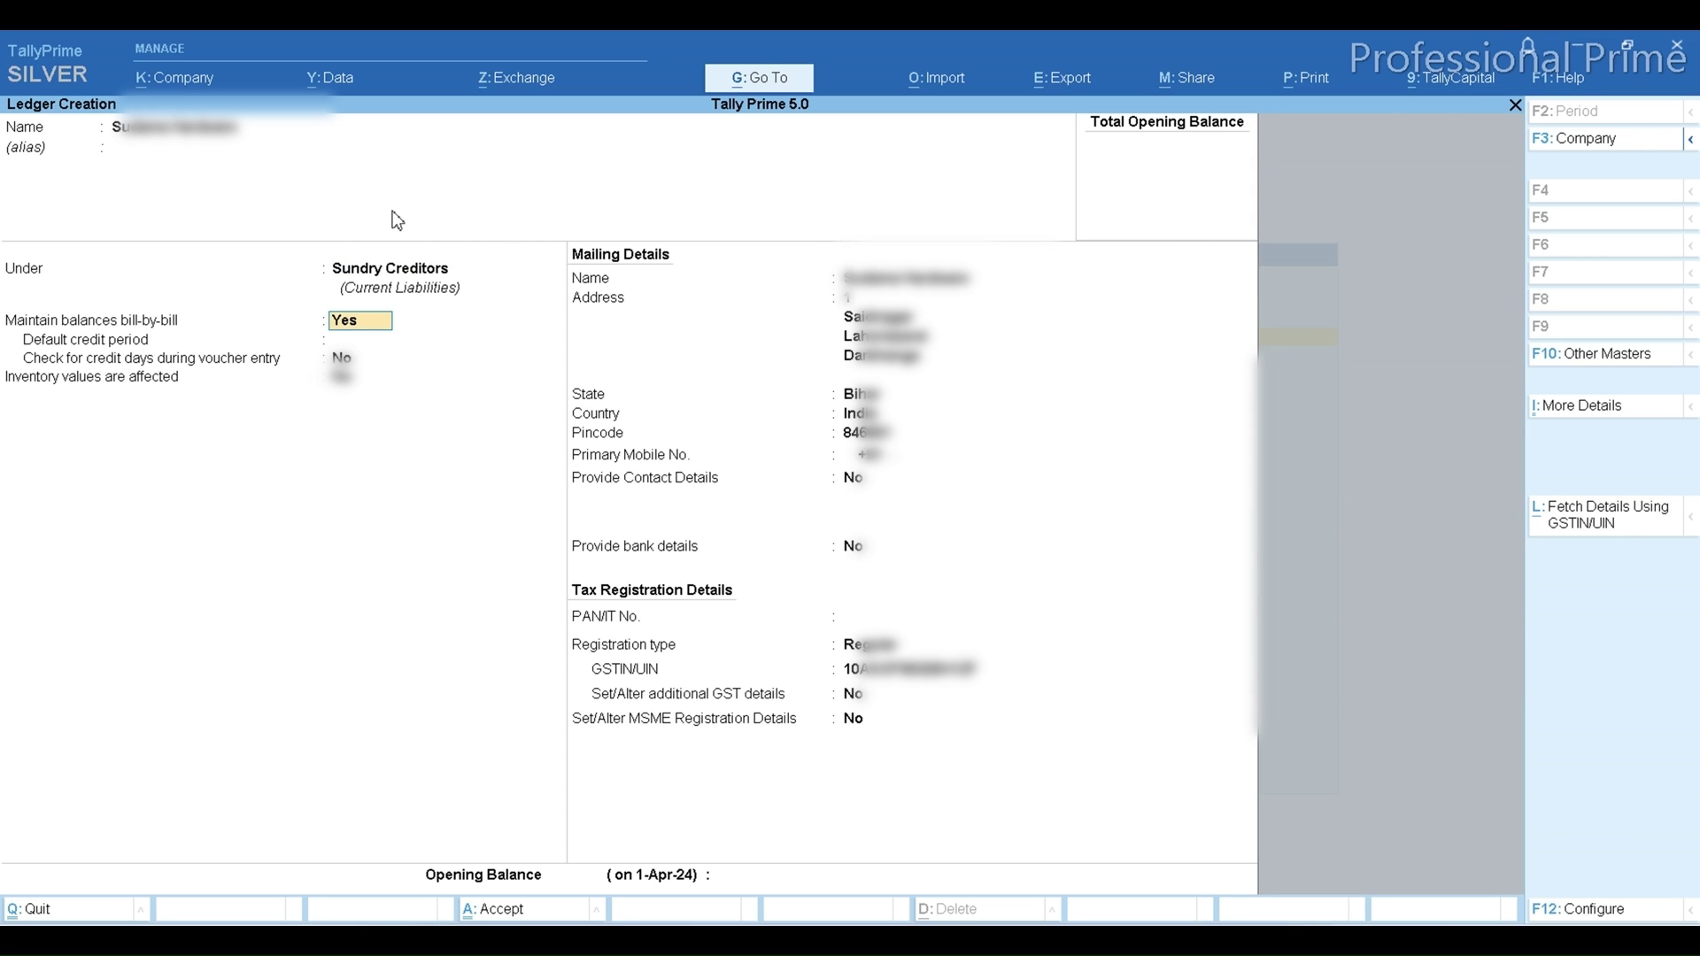
key("ctrl")
key("ctrl+BackSpace")
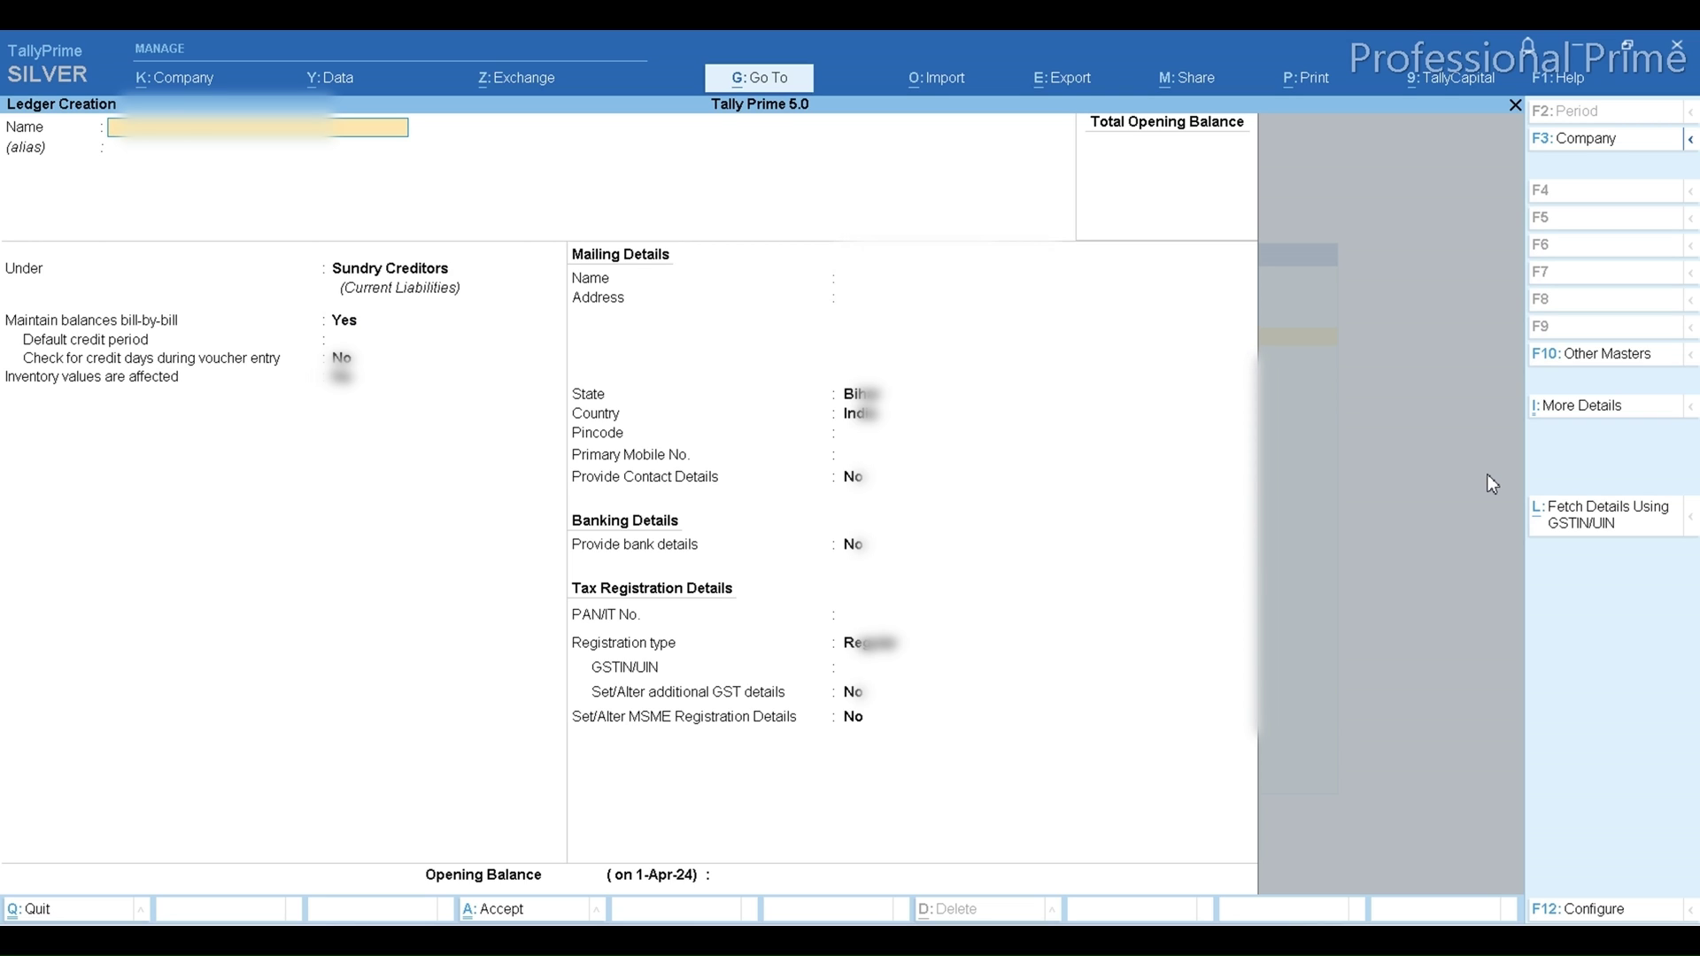
Fetch the same party's details by GSTIN/UIN, examine its filing history, and leave ledger creation, discarding the fetched details.
left_click(1577, 521)
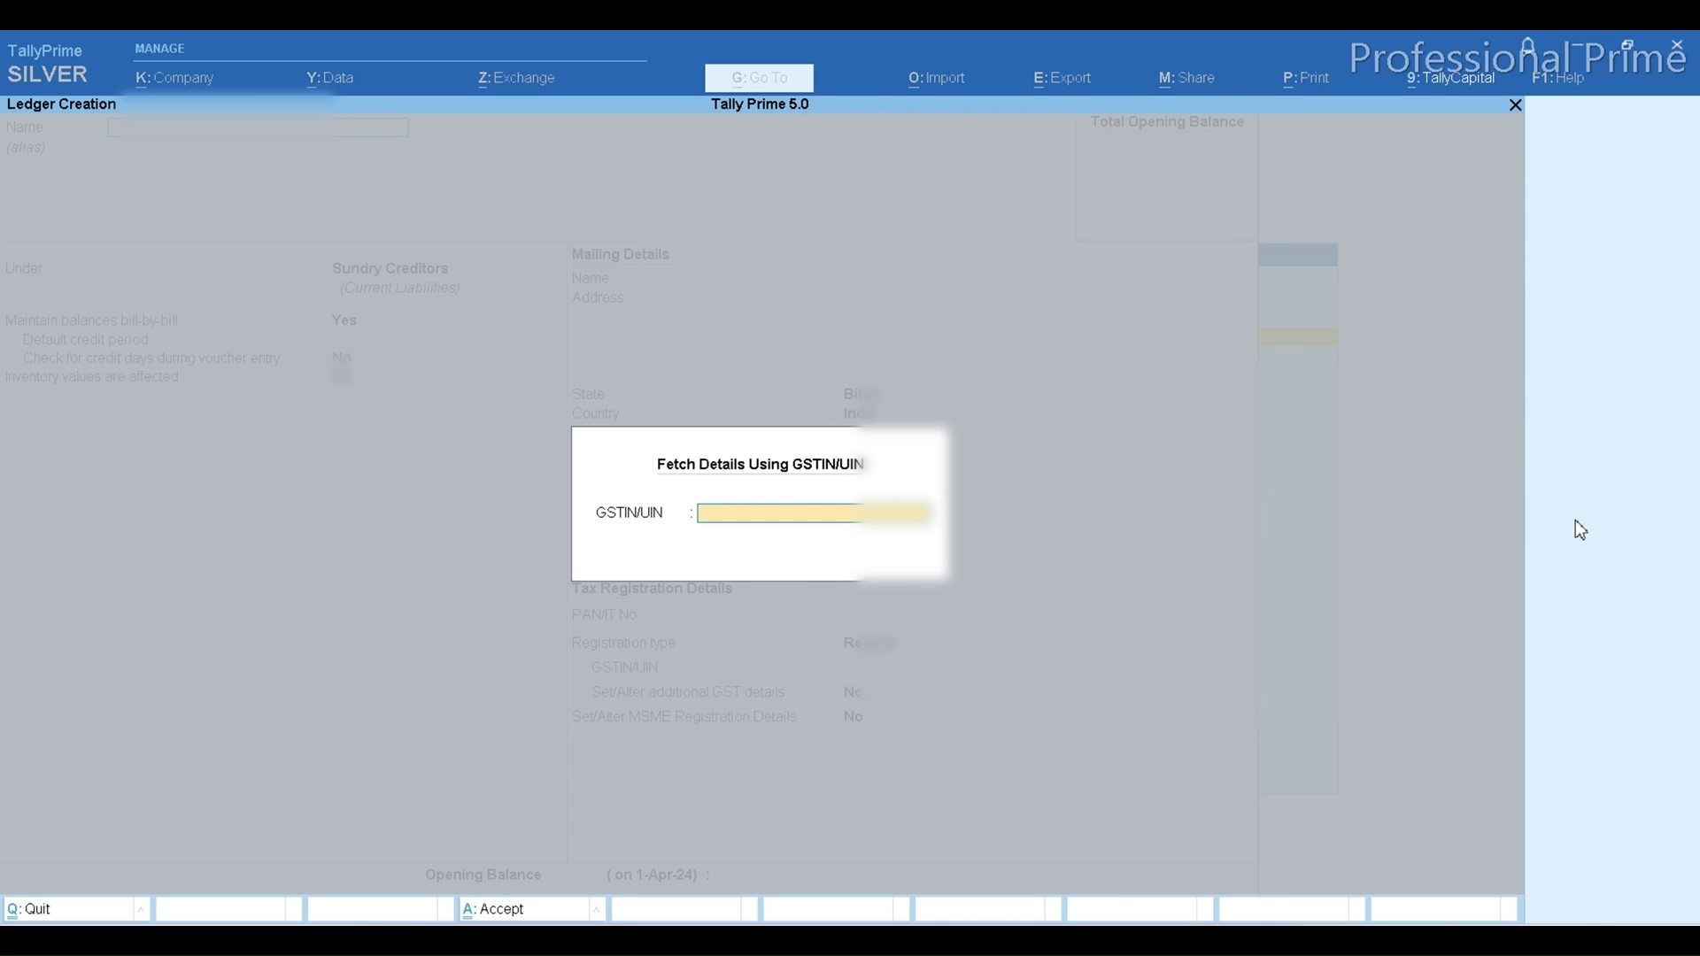
key("ctrl+v")
key("Return")
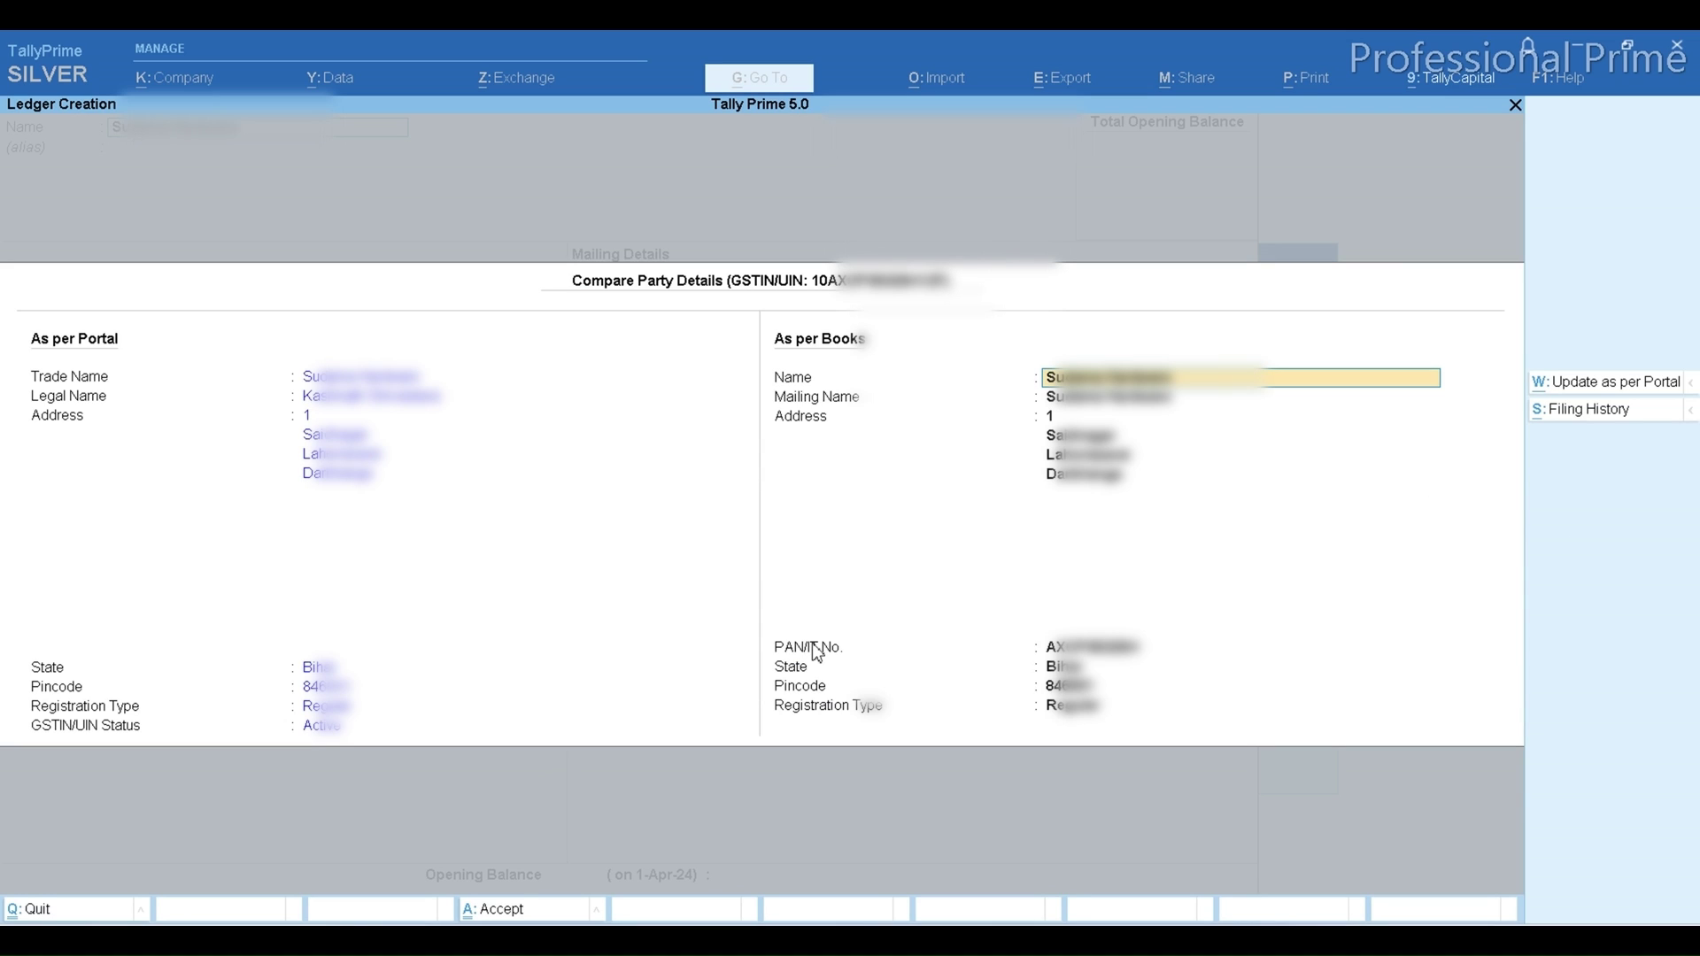
left_click(1580, 414)
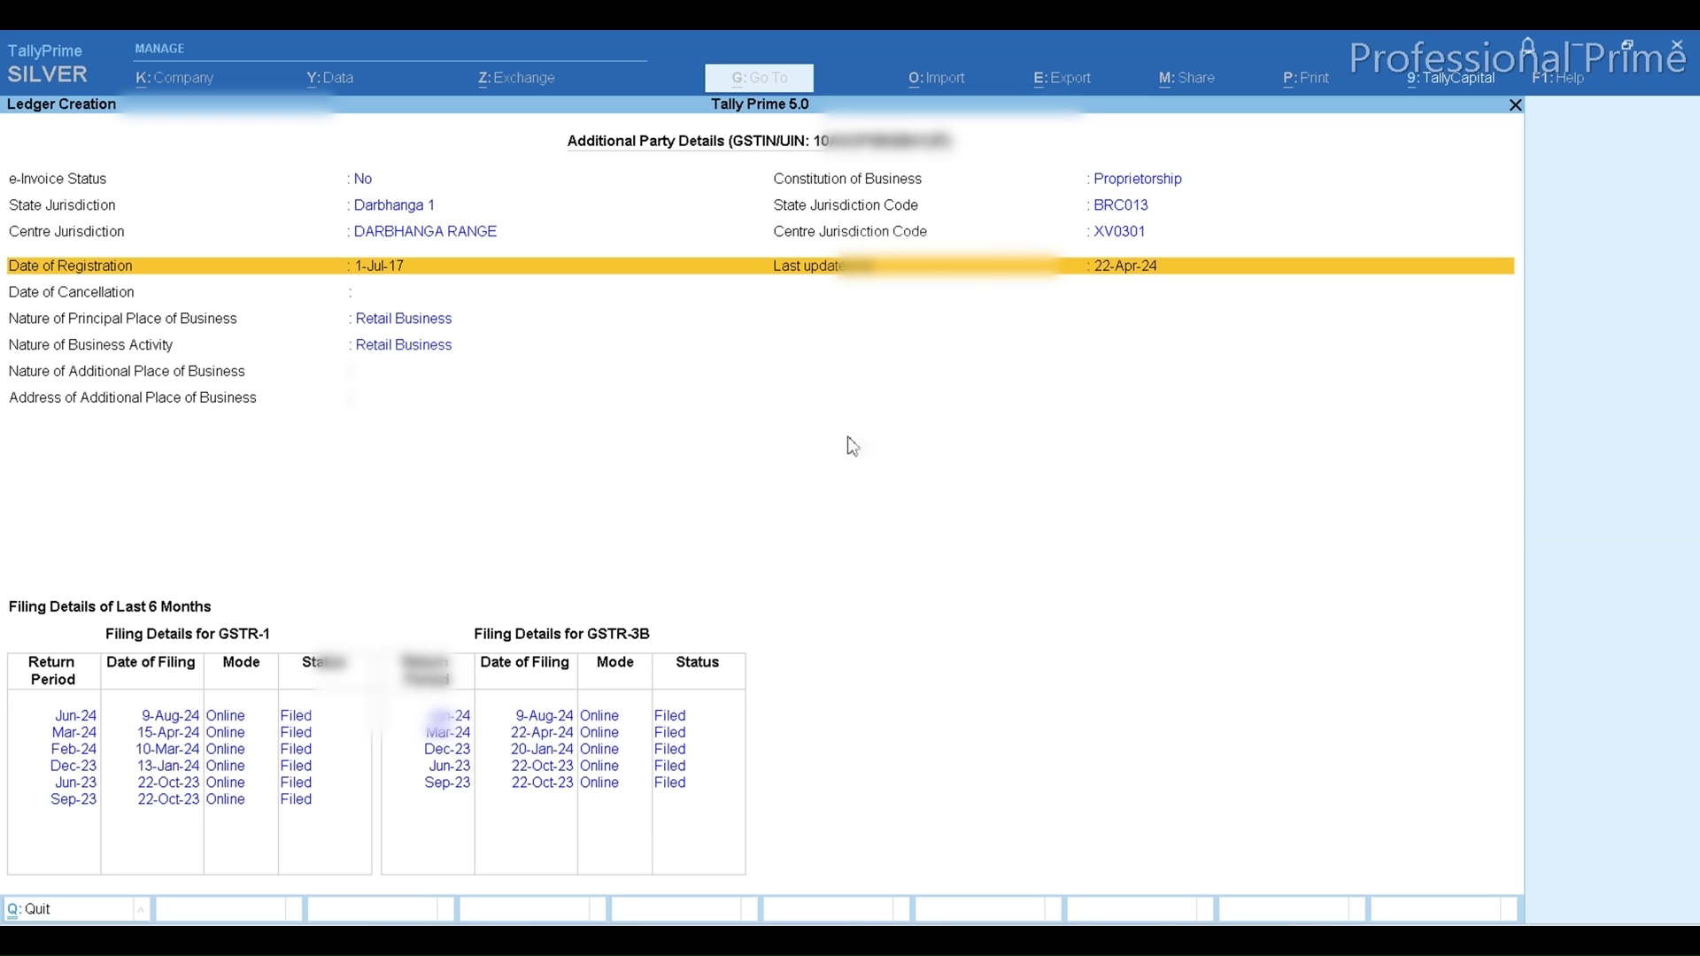
key("Escape")
key("BackSpace")
key("Escape")
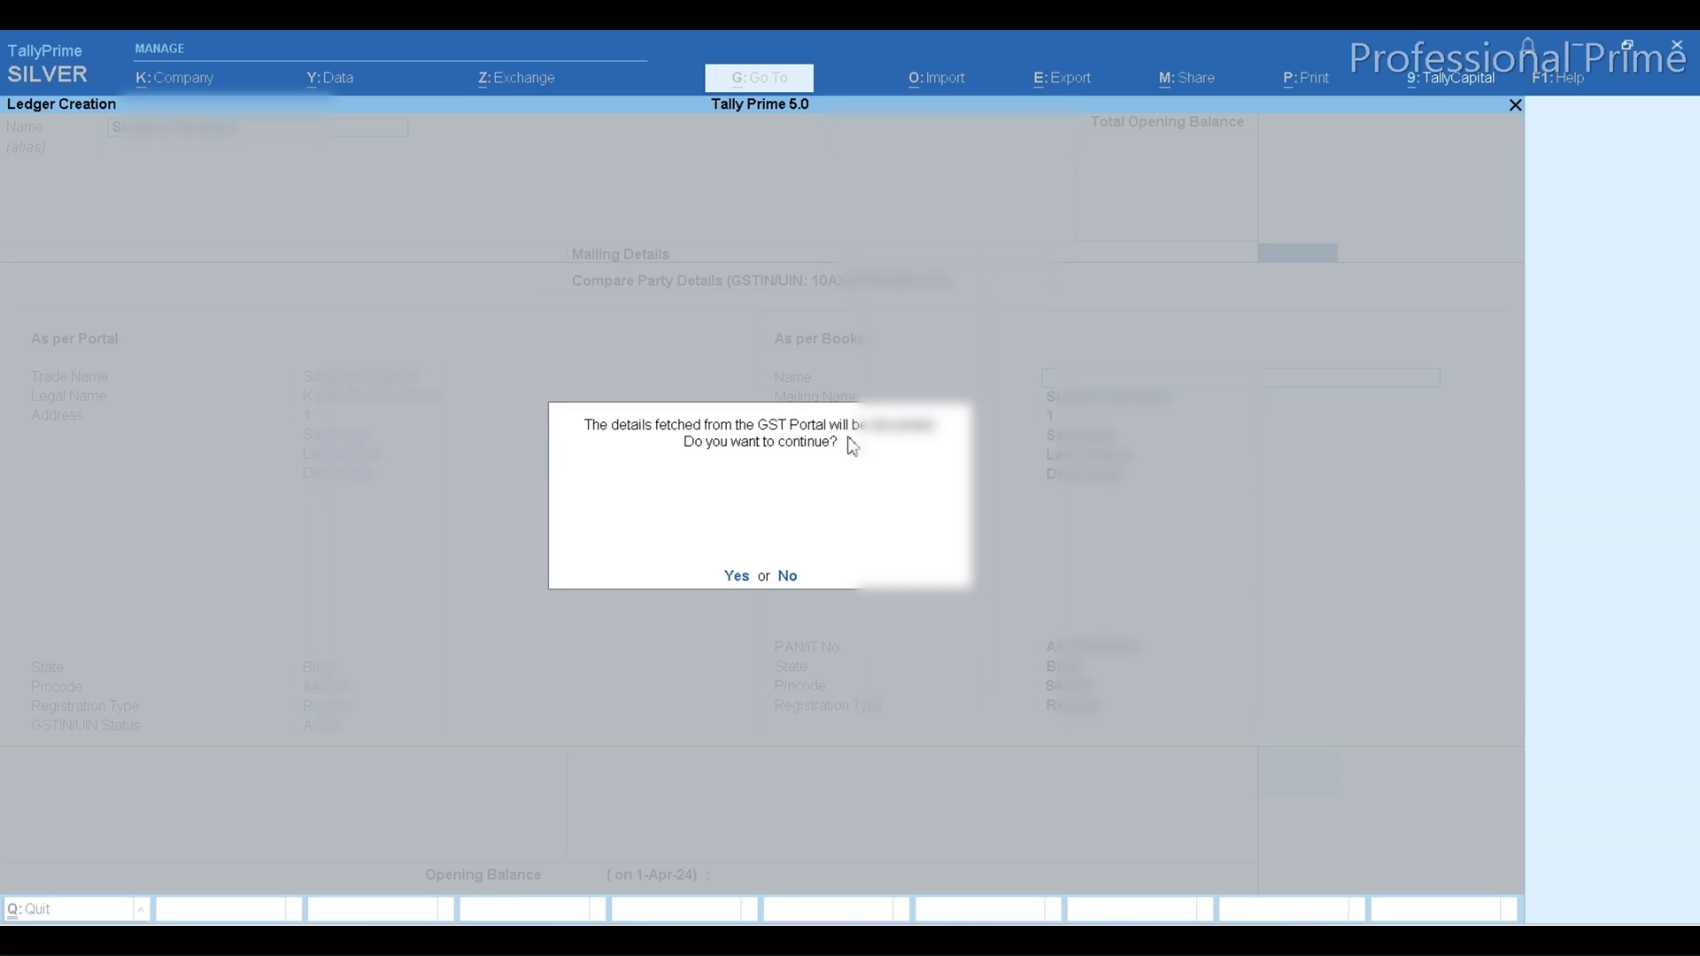
key("y")
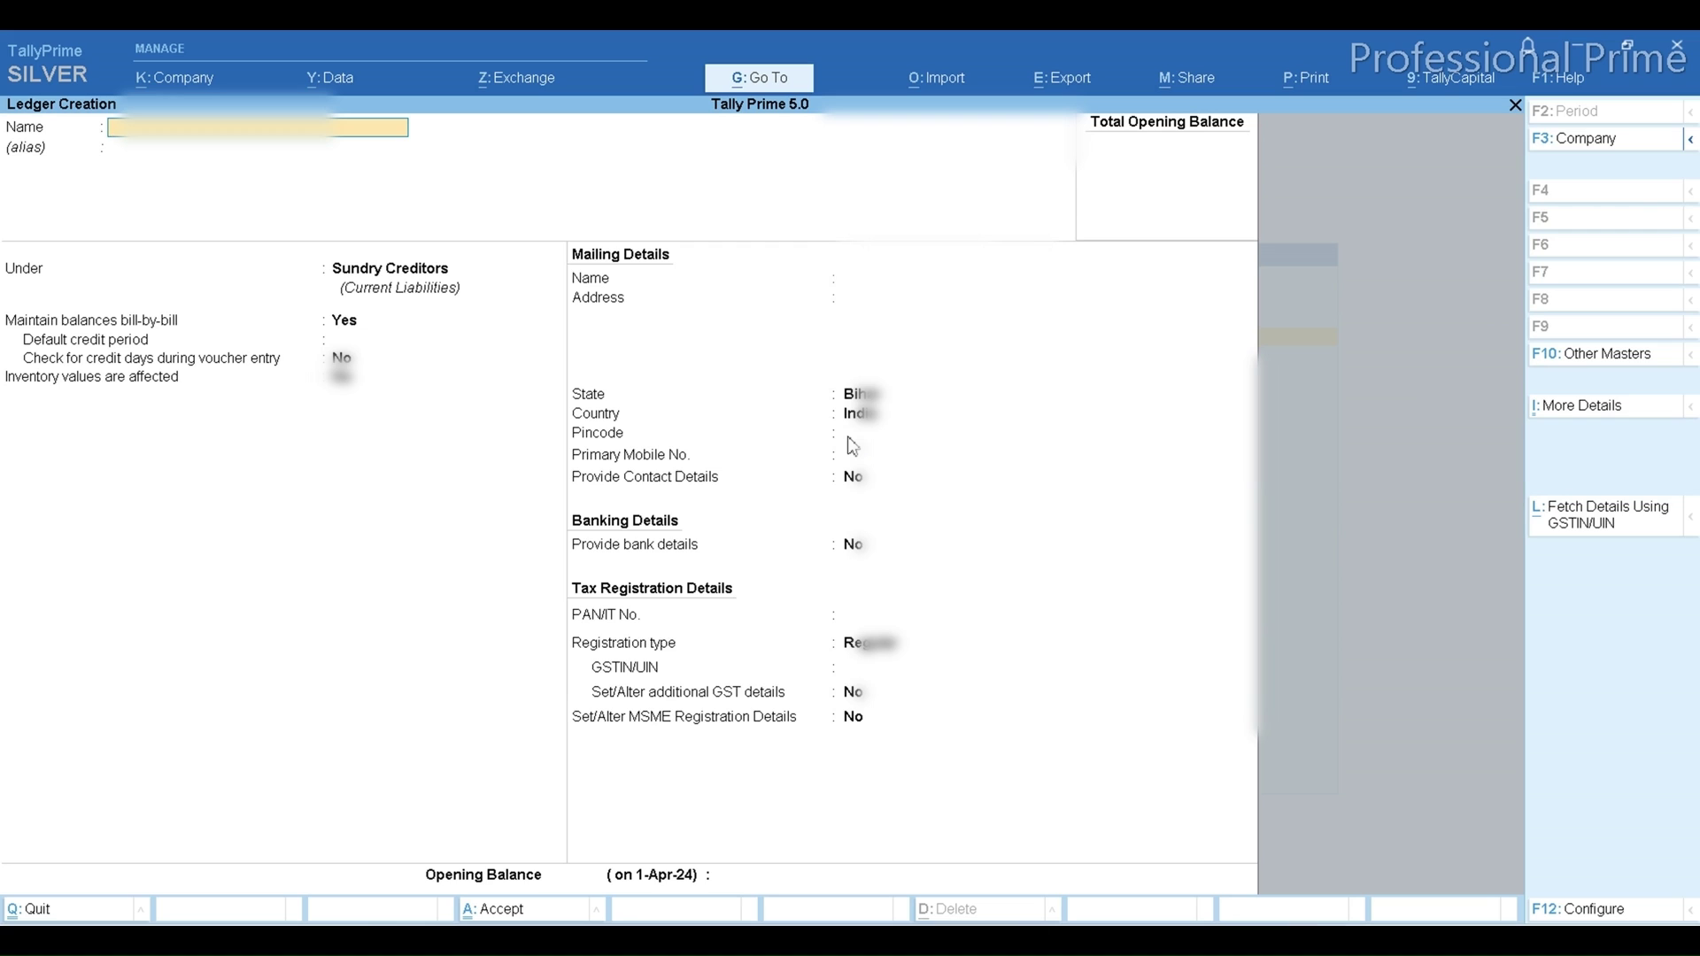
key("Escape")
key("y")
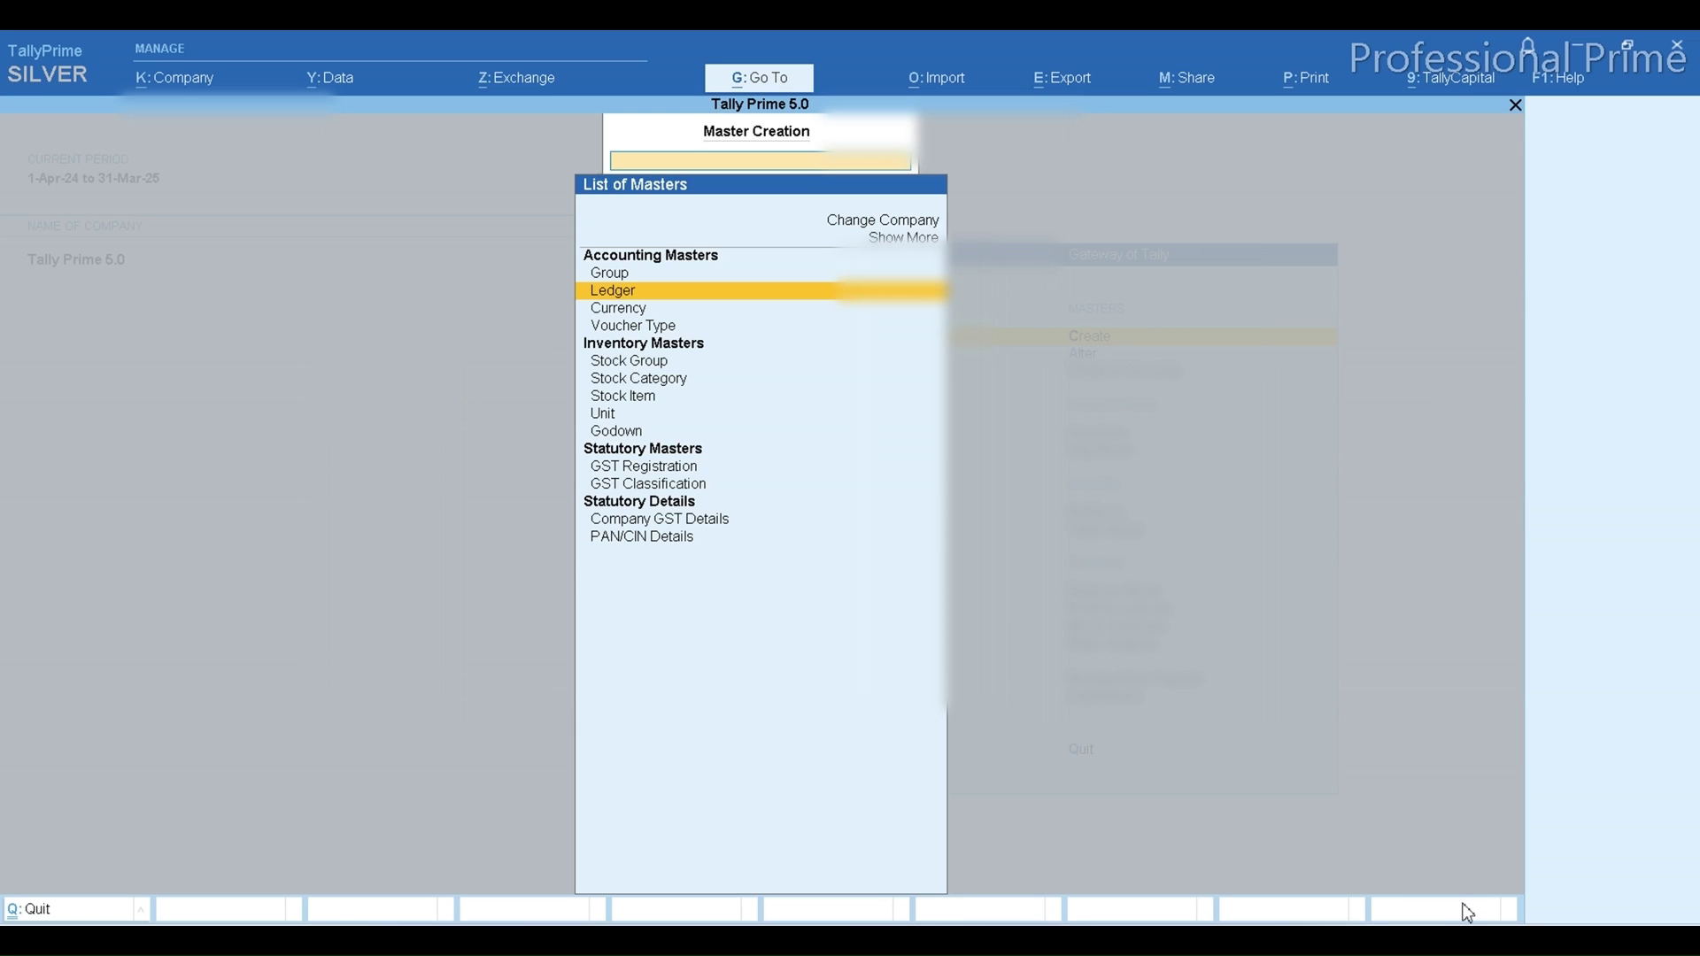
key("Escape")
Open the existing Ayushman Enterprices ledger for alteration.
key("Down")
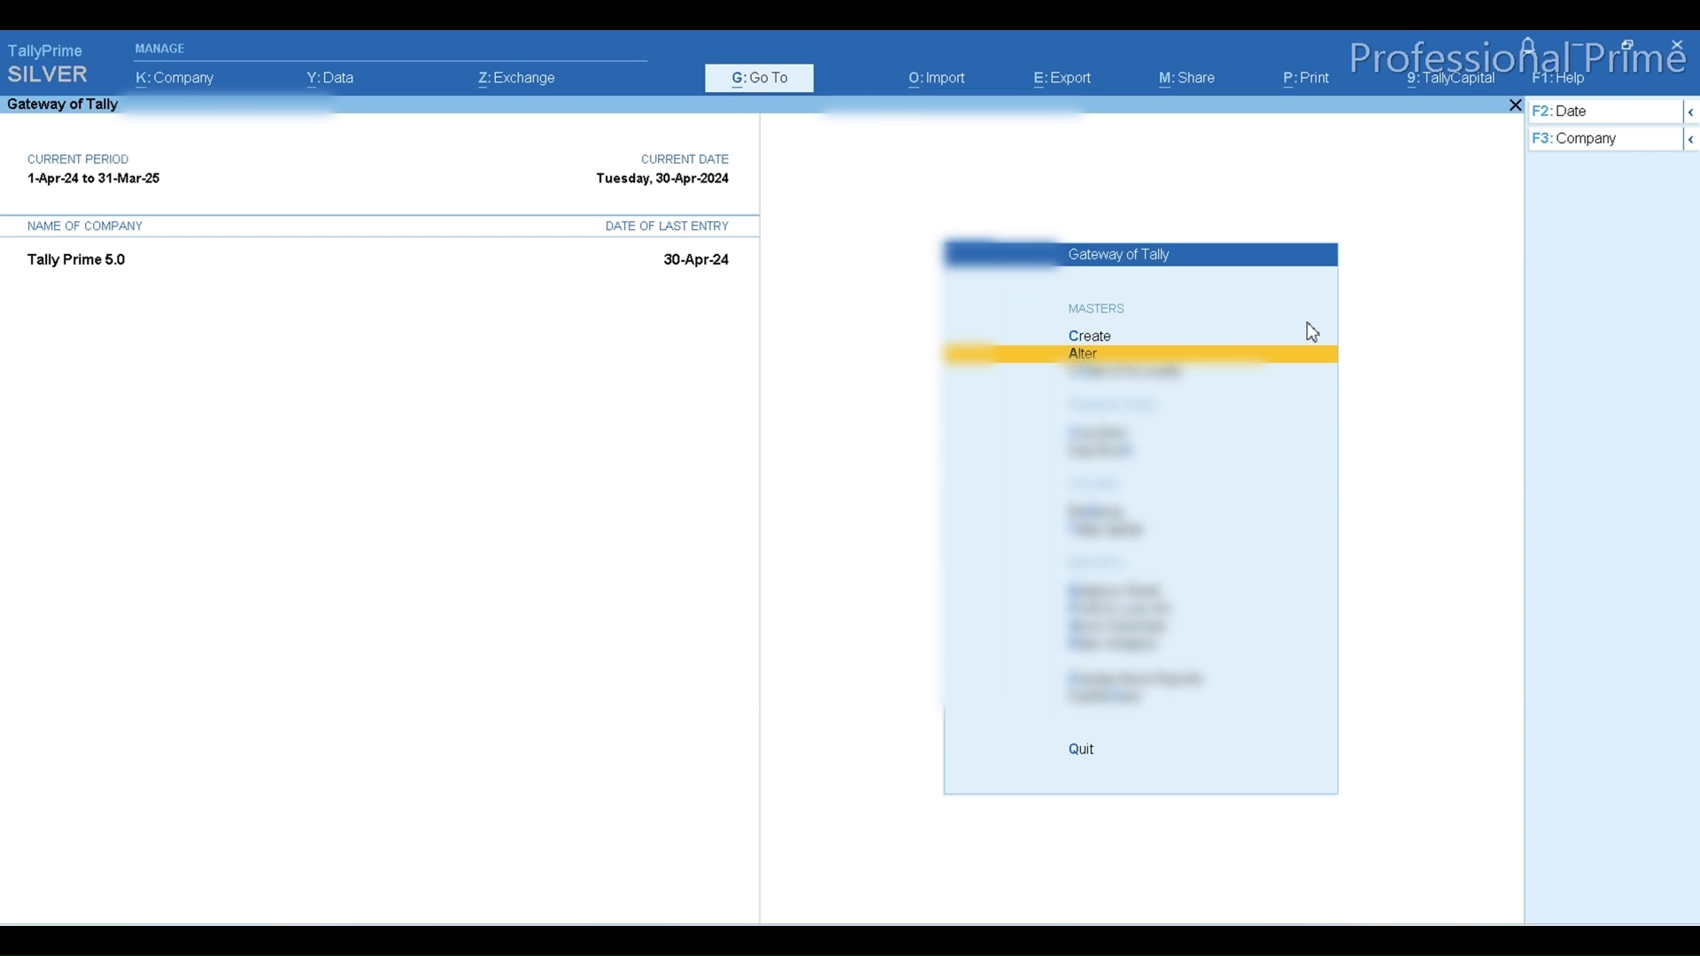
key("Return")
key("Down")
key("Return")
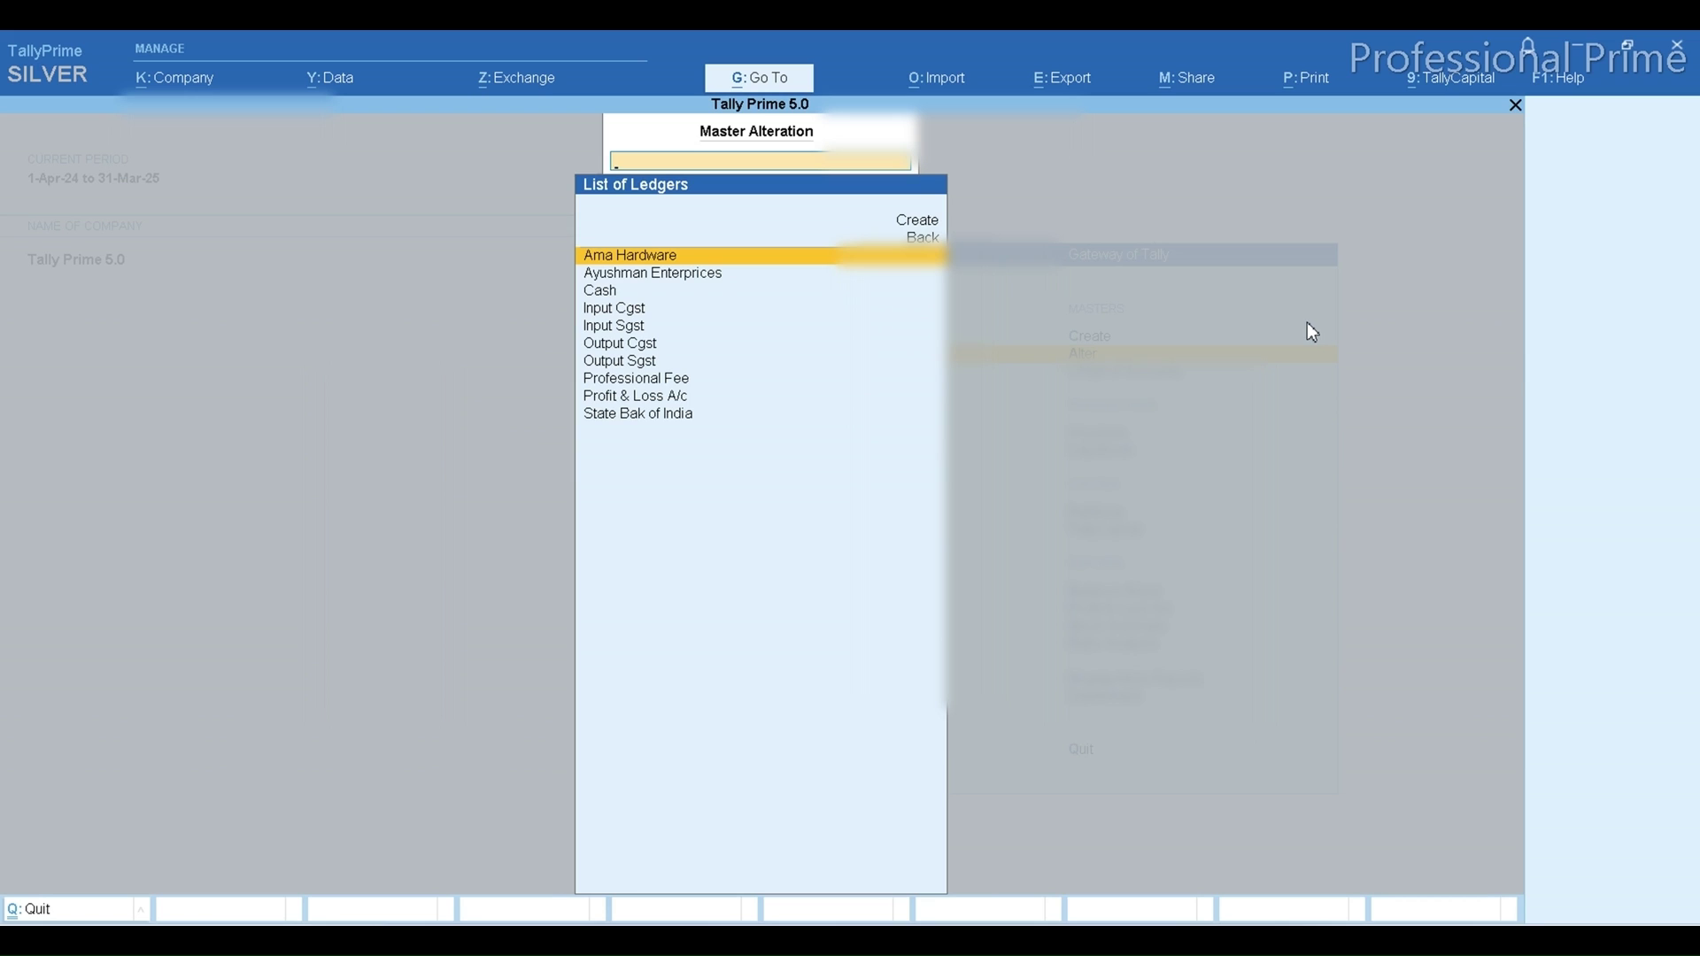
key("Down")
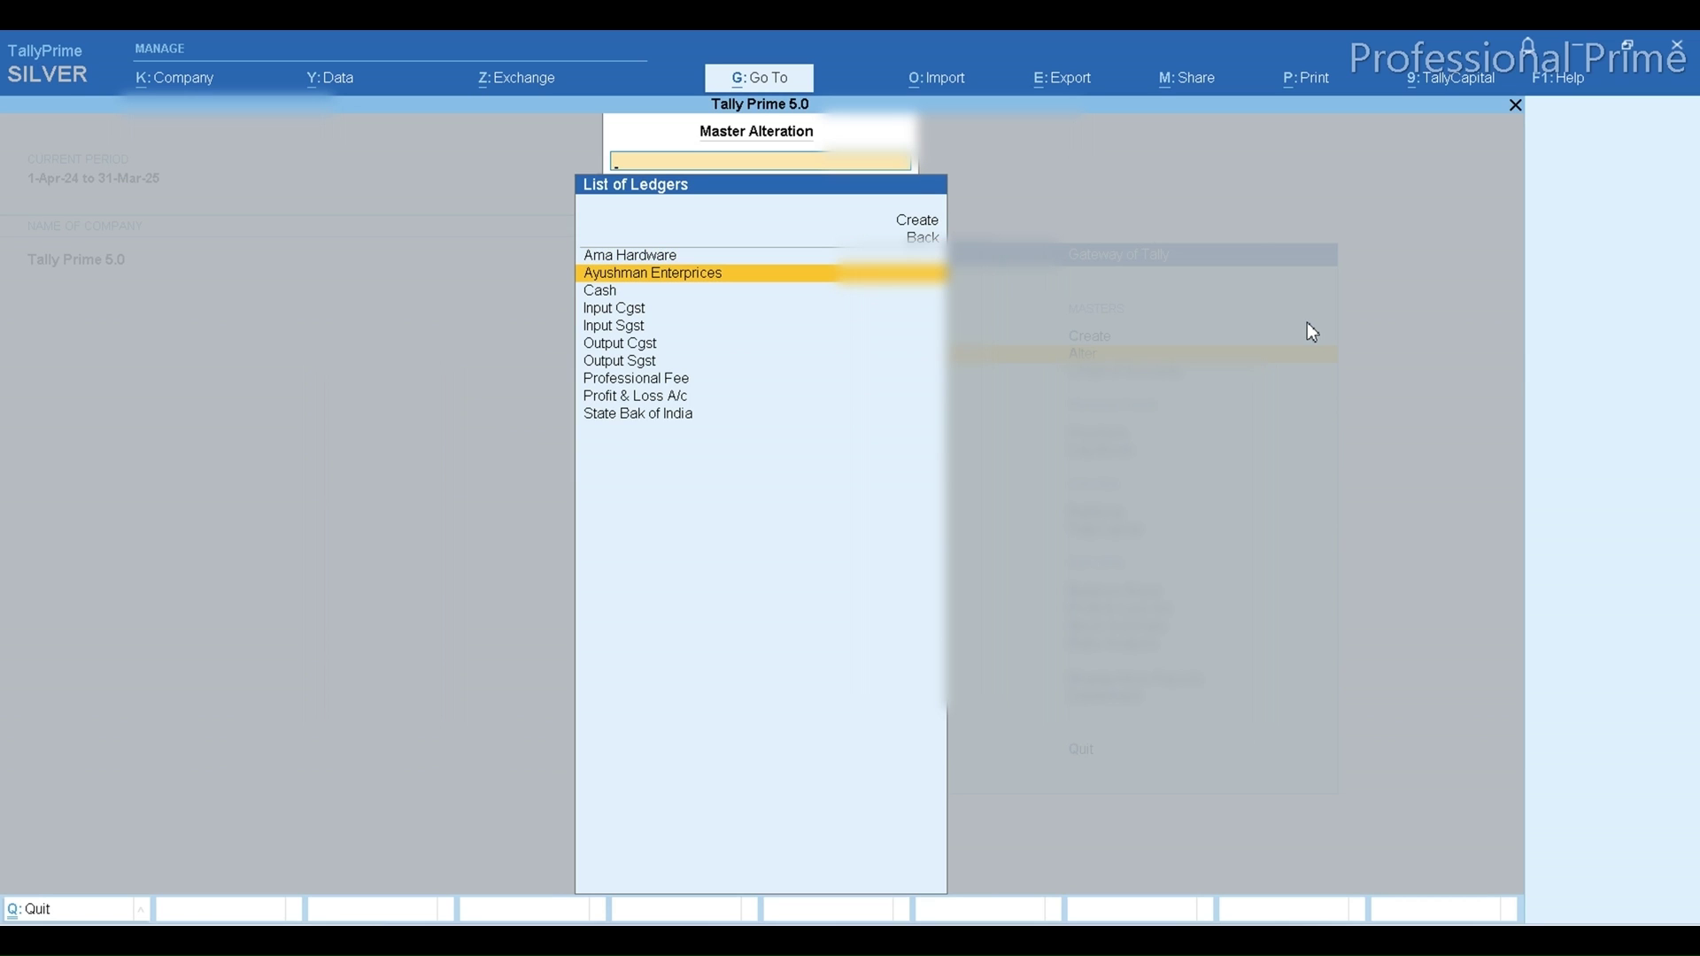
key("Return")
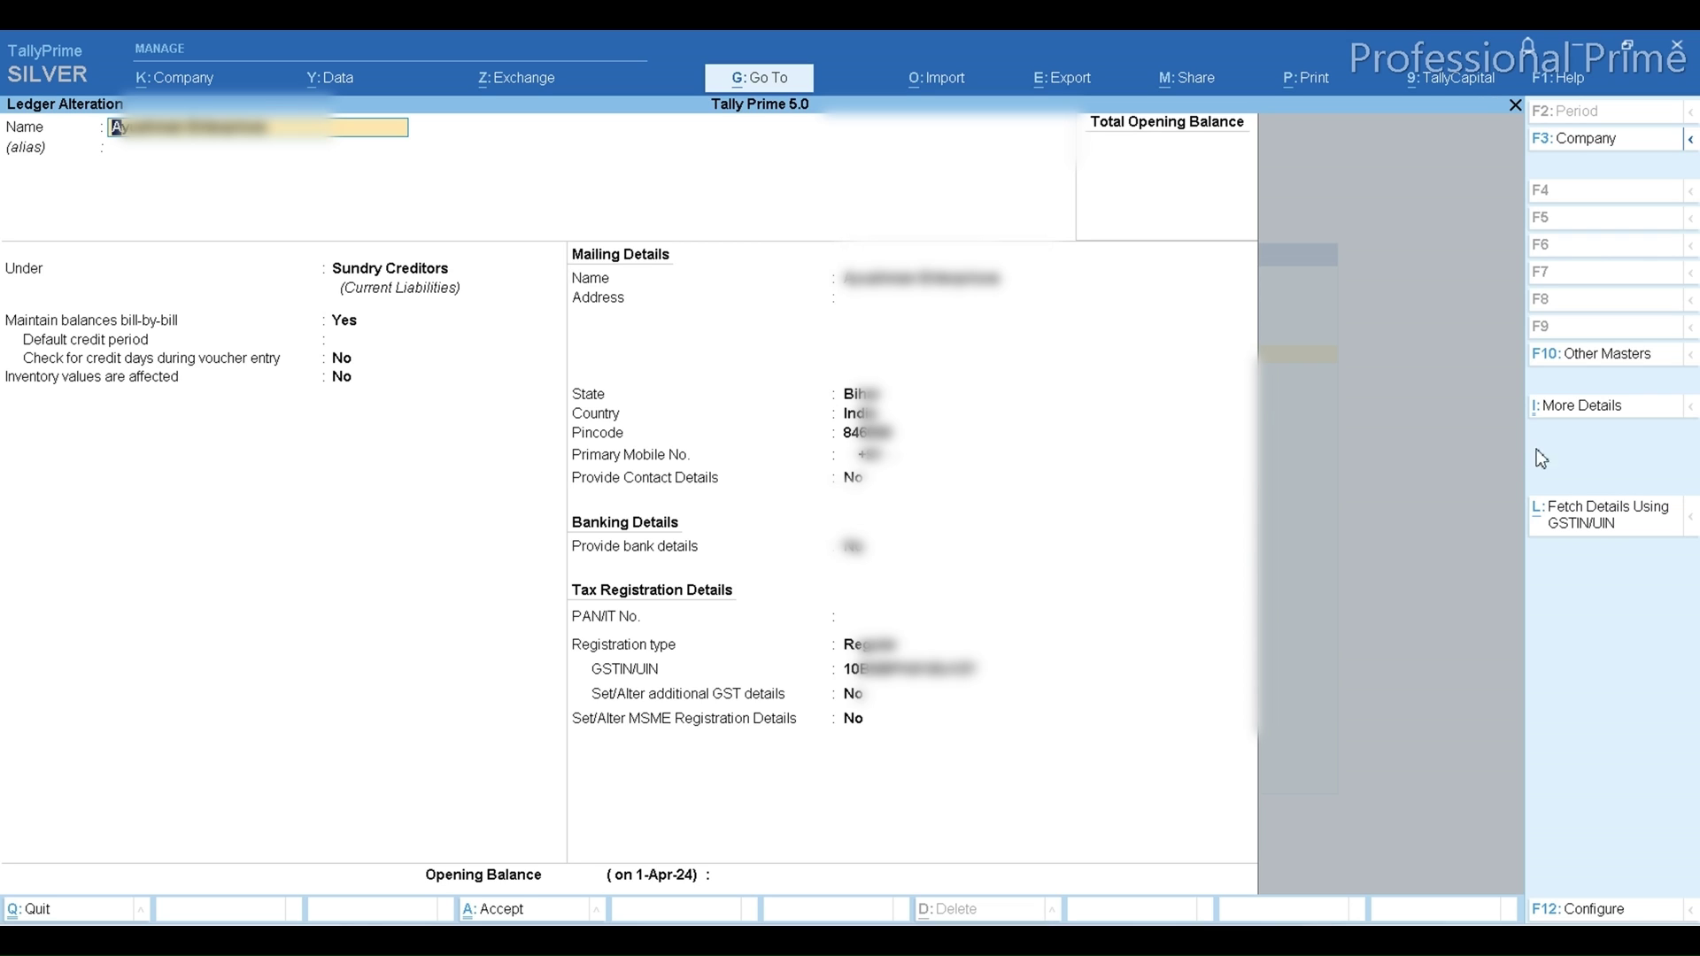
Fetch the portal details for the ledger's stored GSTIN/UIN and update its name, address and tax details as per the portal.
left_click(1584, 524)
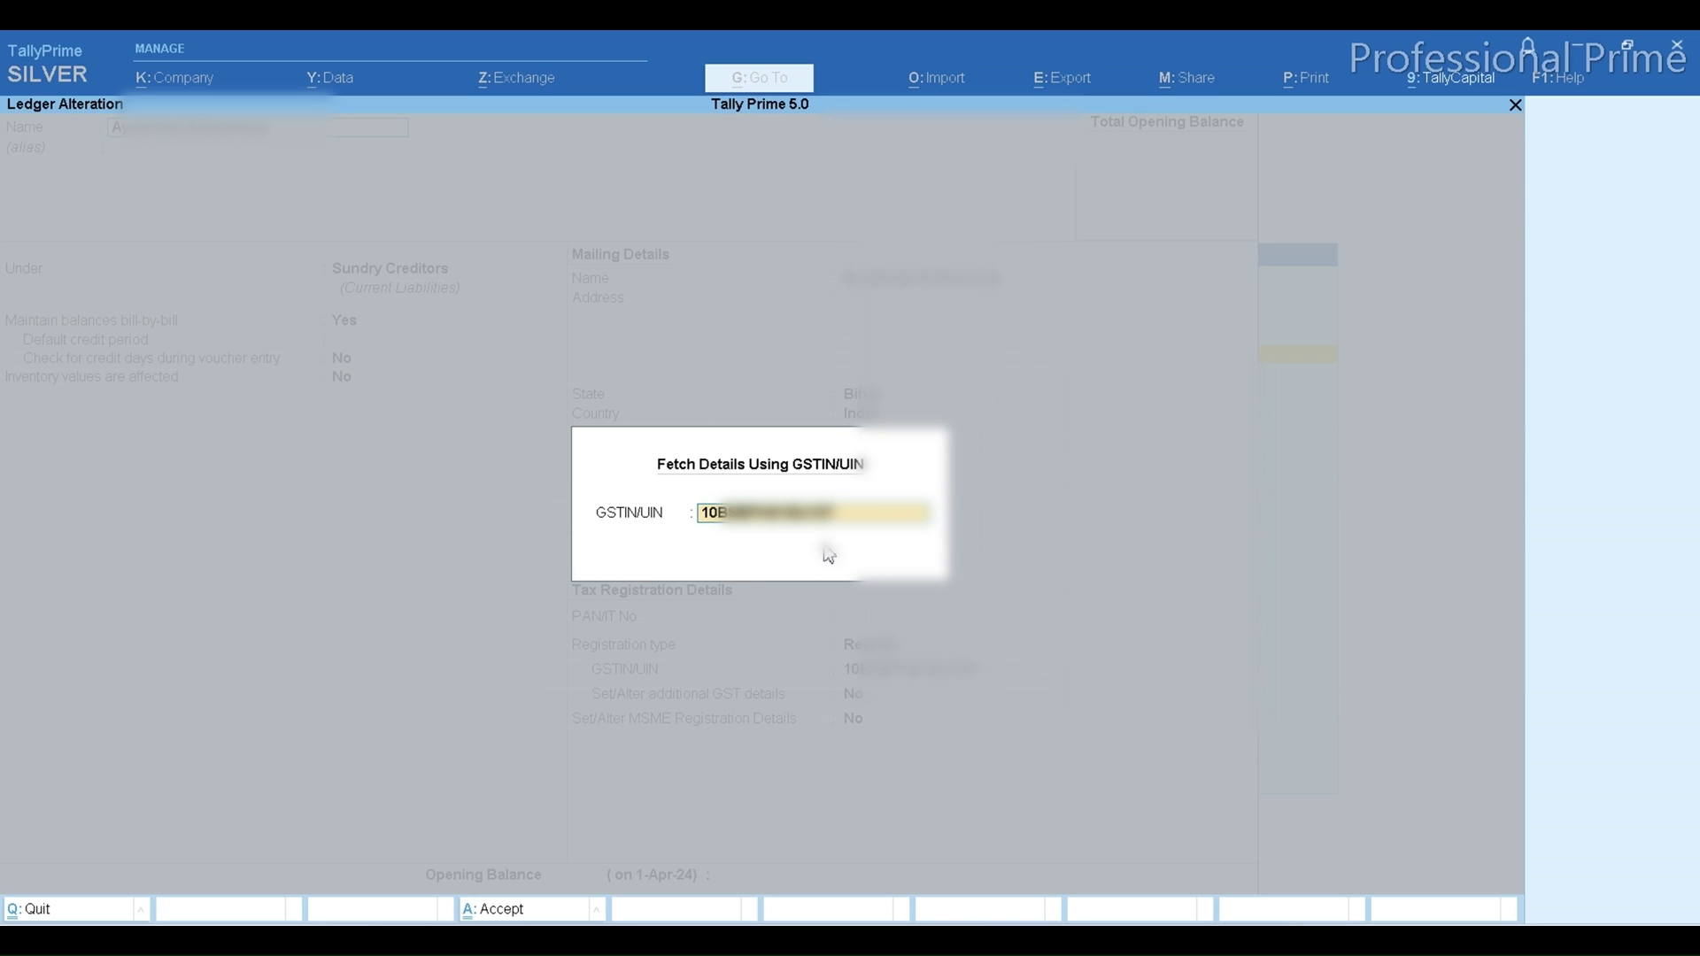
key("Return")
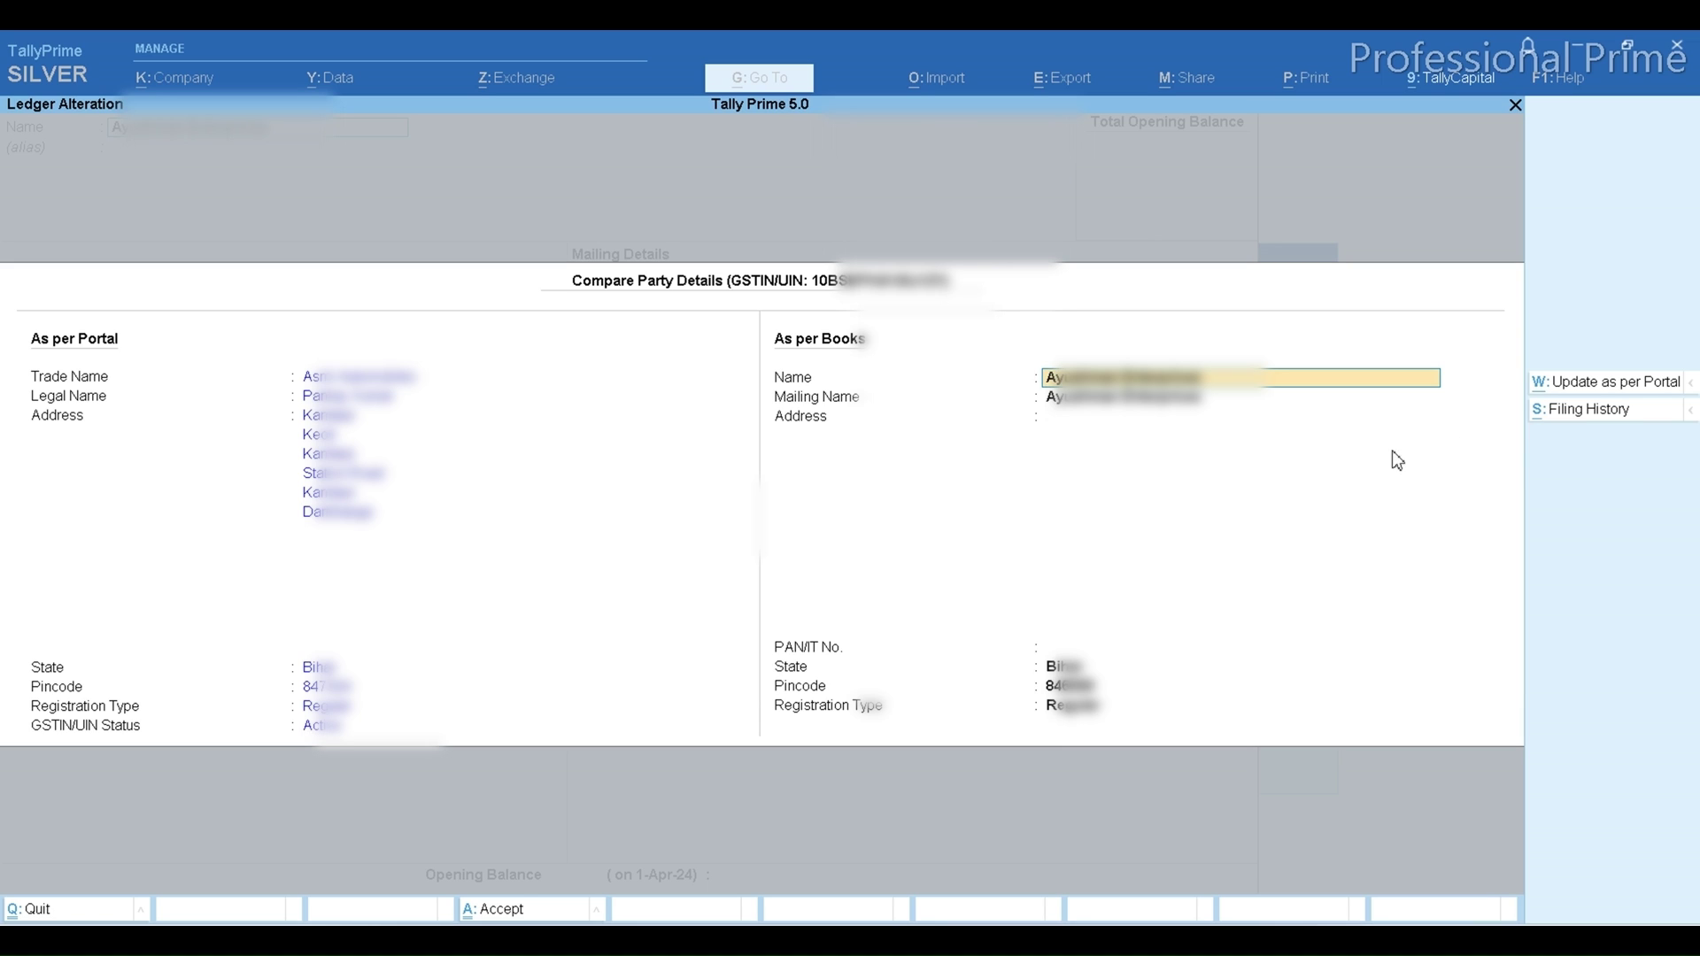
left_click(1604, 384)
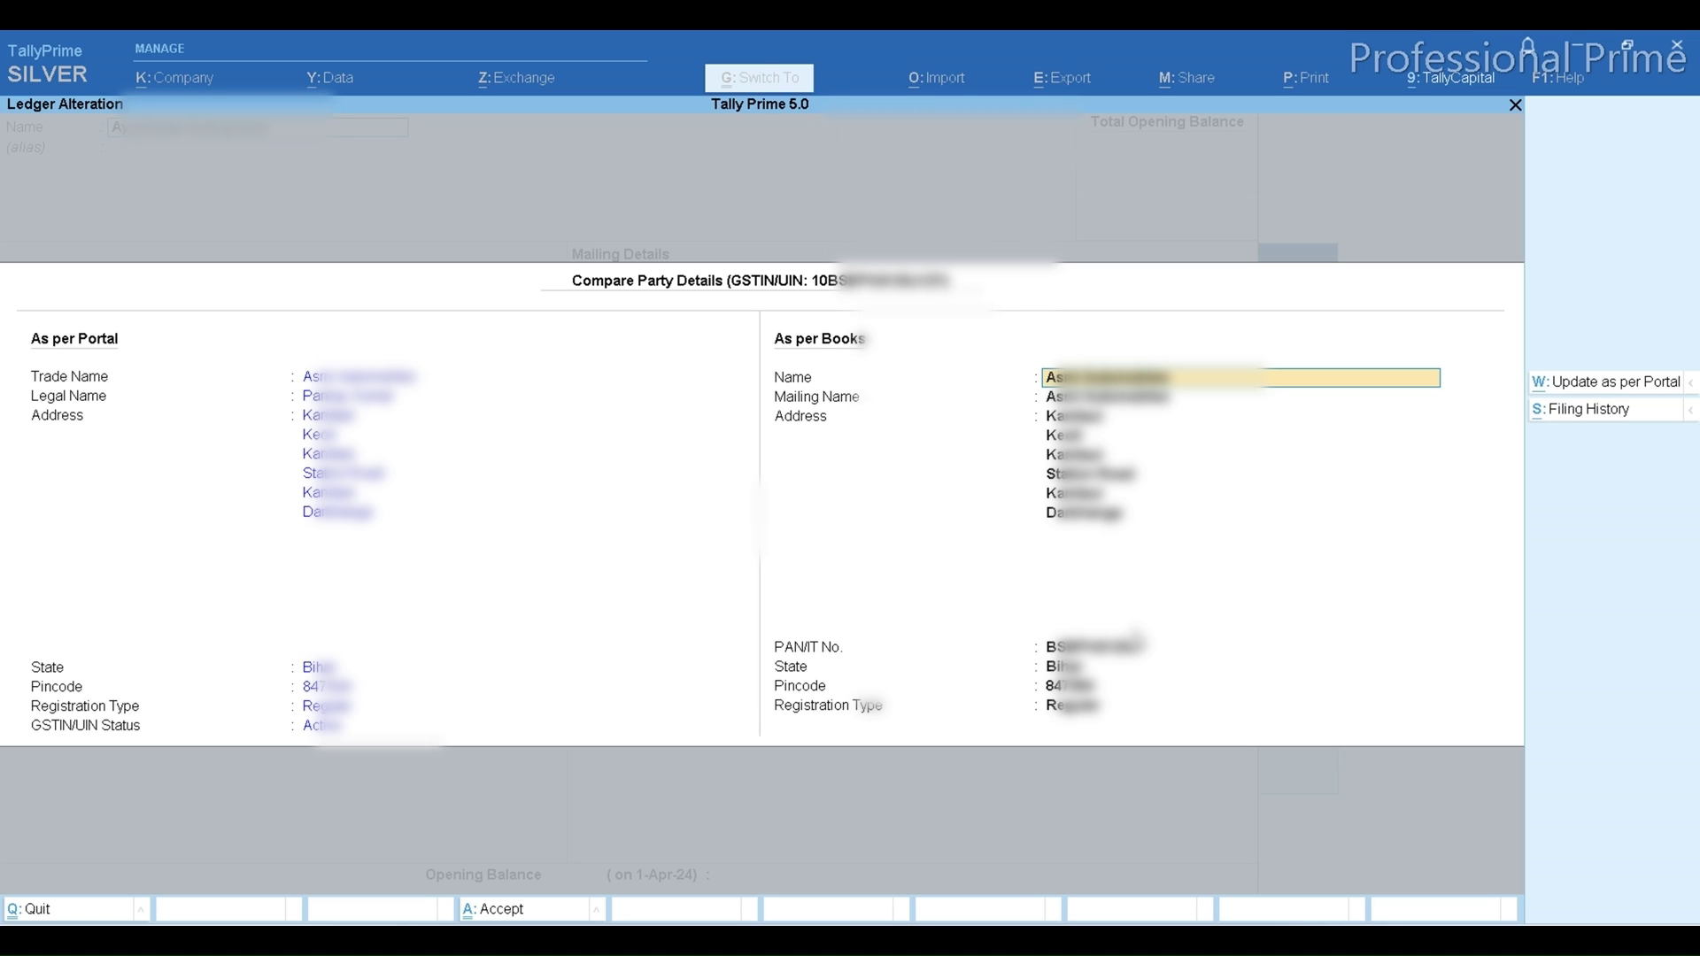
key("Escape")
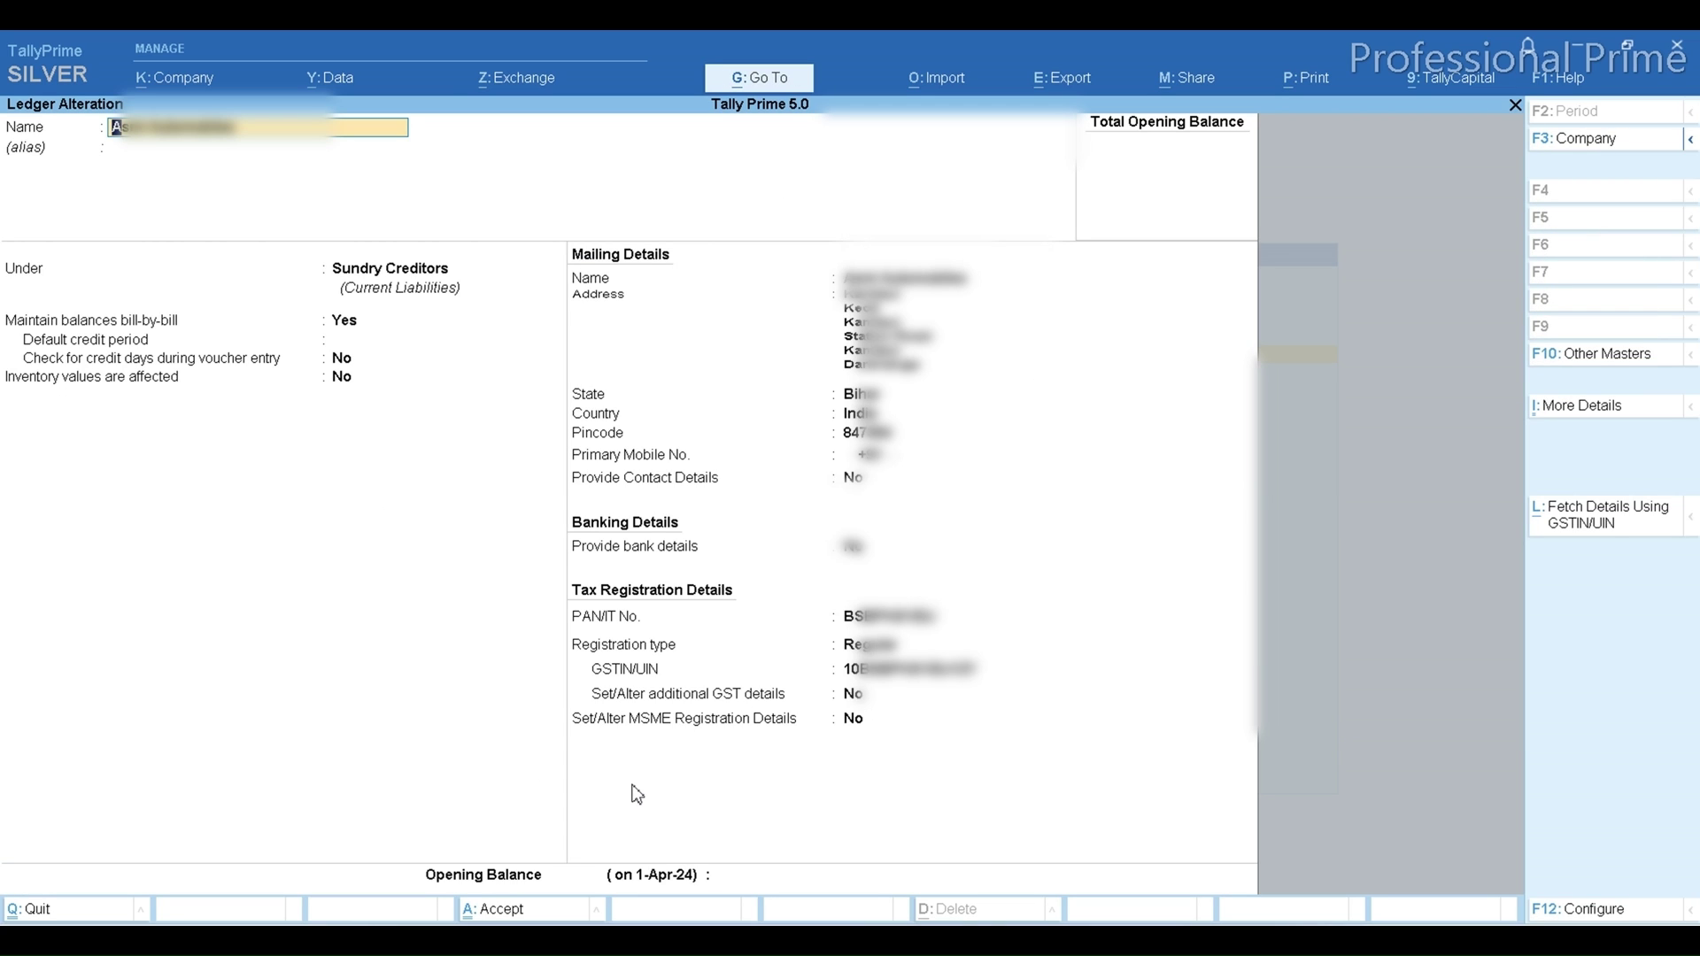
Save the updated ledger under its Sundry Creditors group and return to the Gateway of Tally.
key("Return")
key("Return")
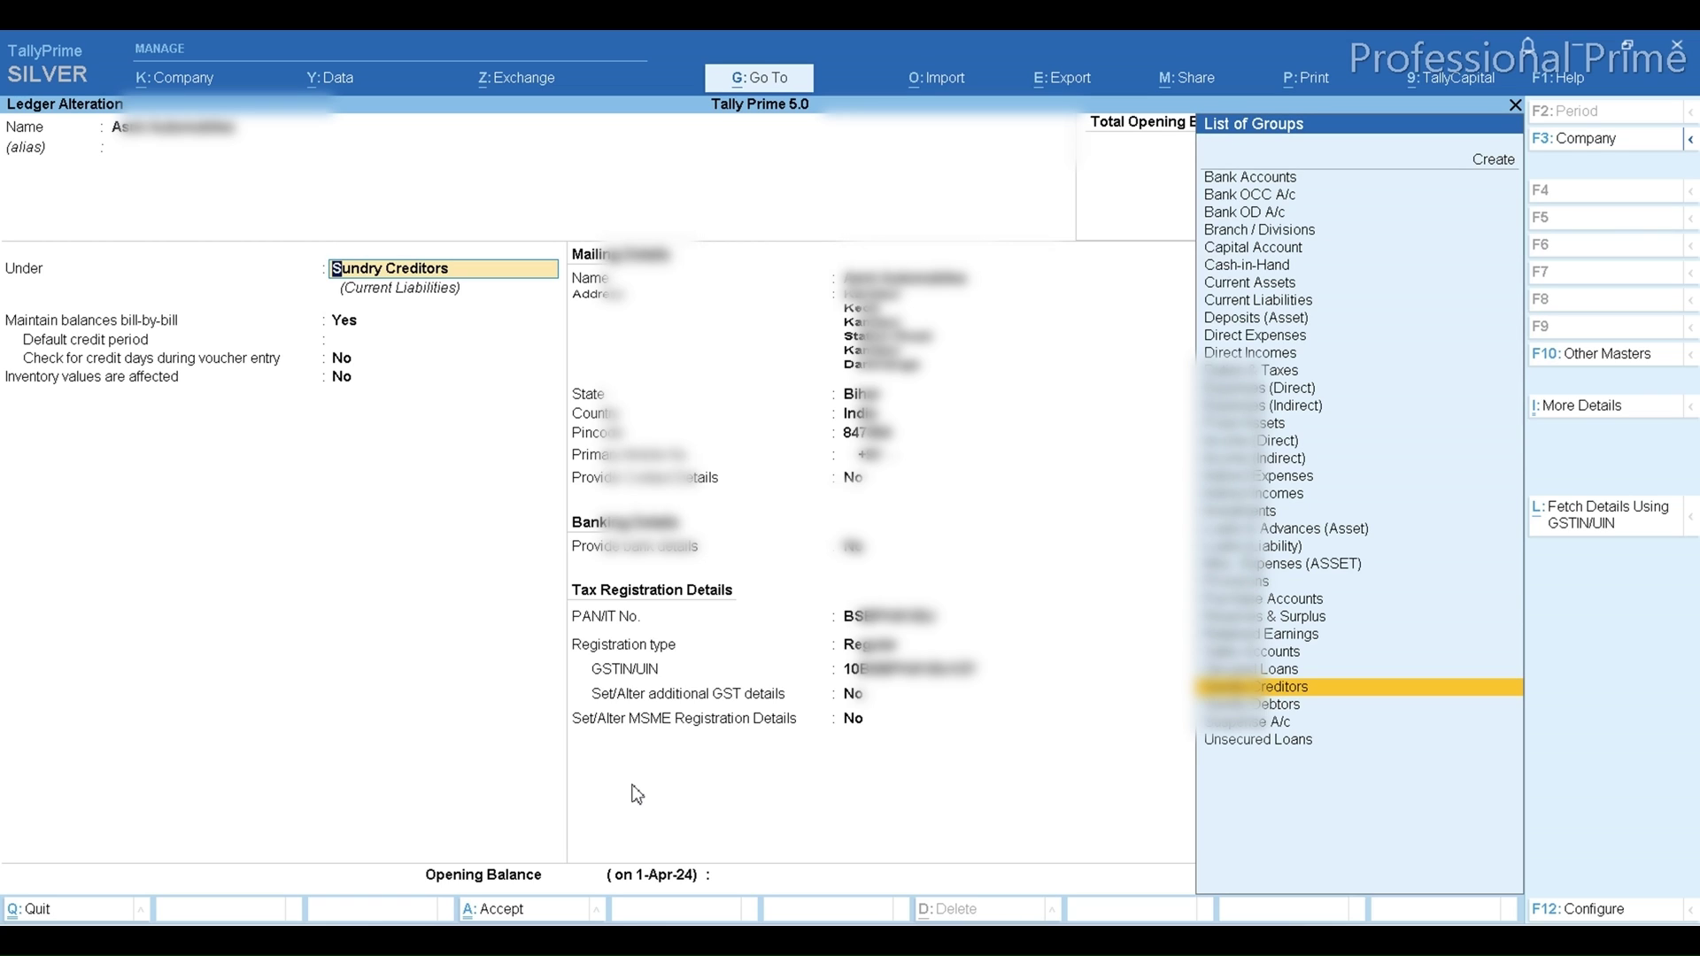
key("ctrl")
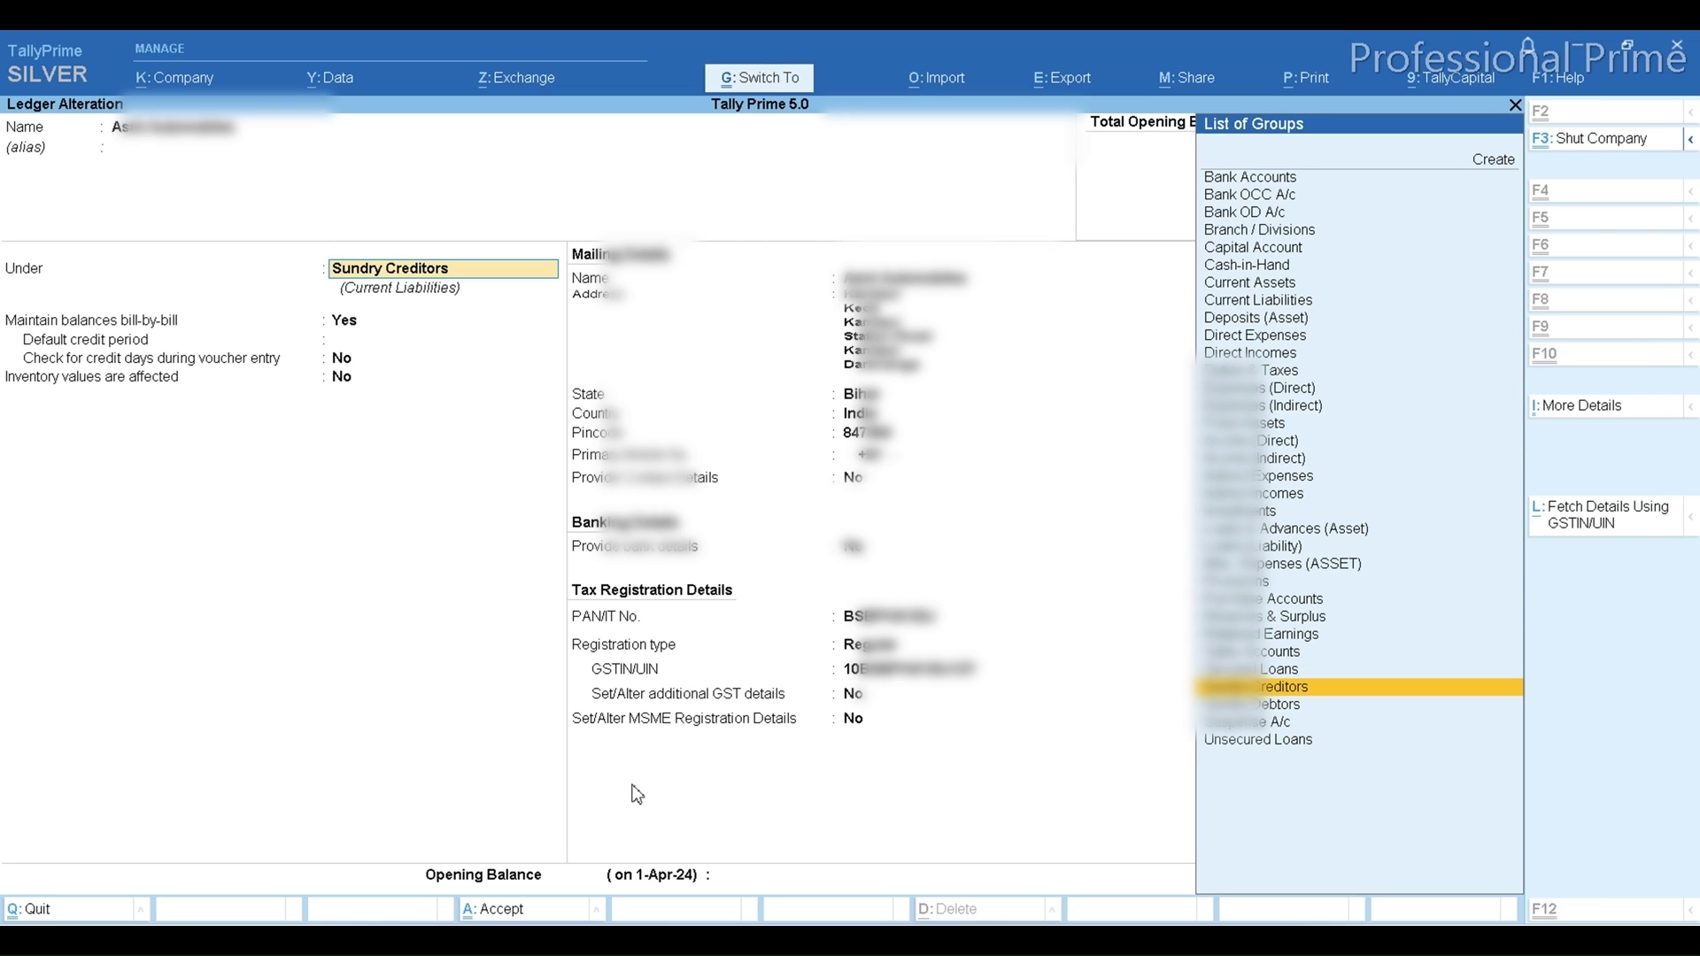
key("ctrl+q")
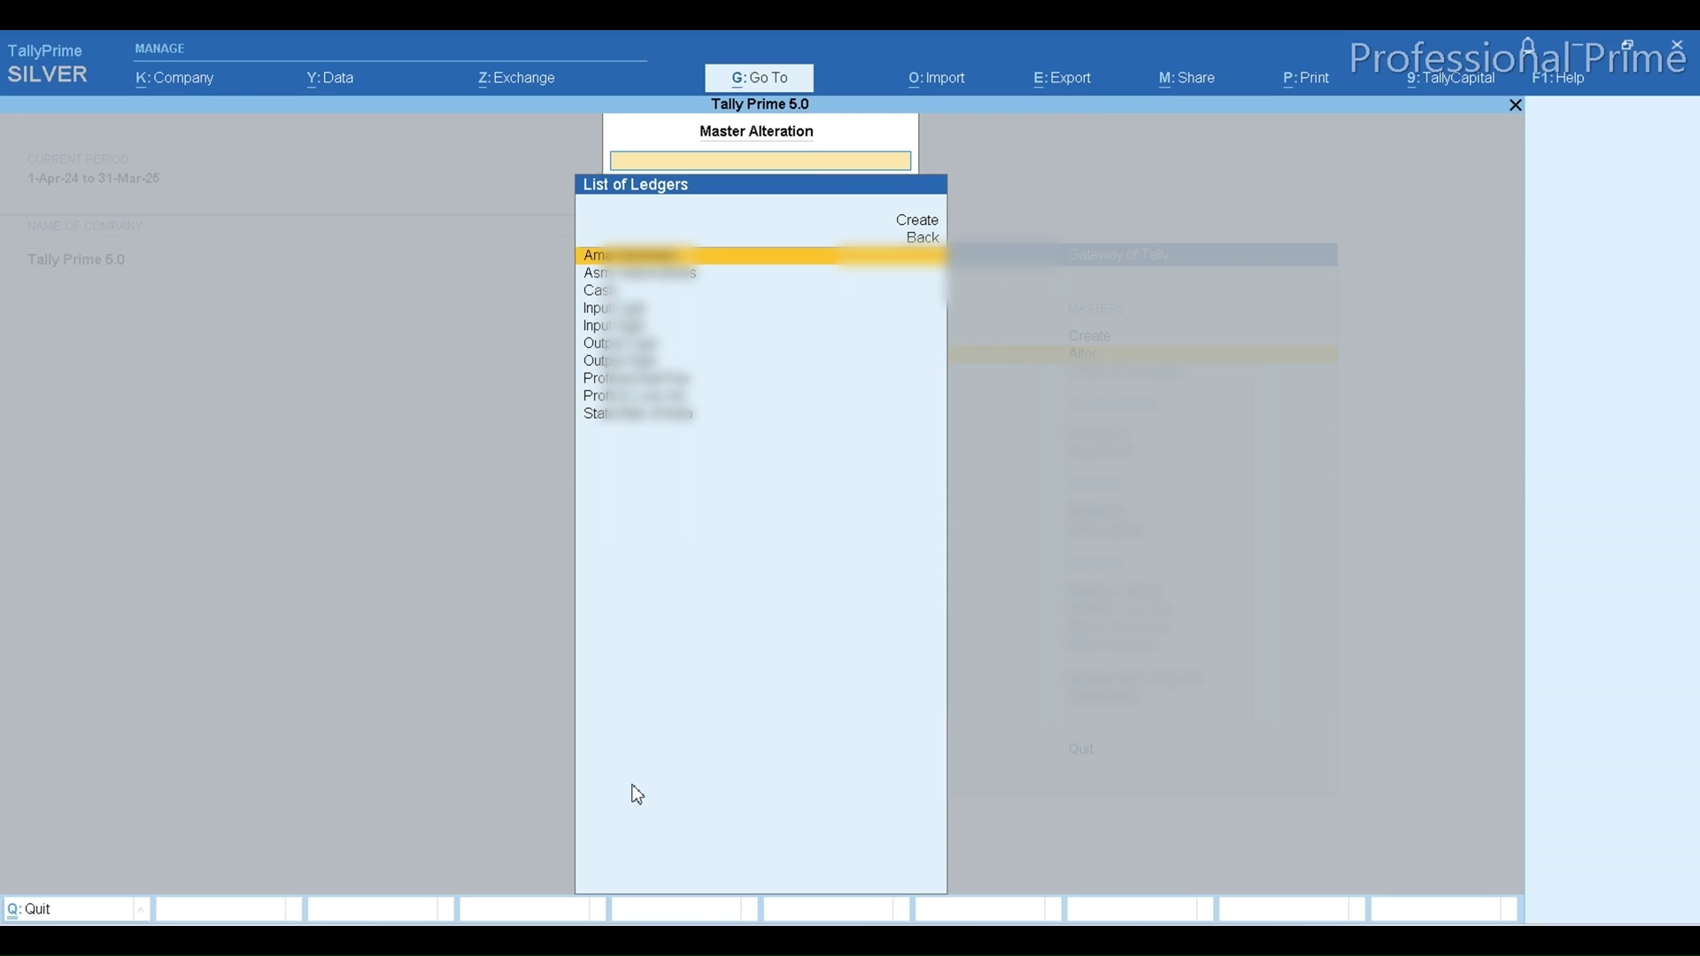
key("Down")
key("Escape")
key("Escape")
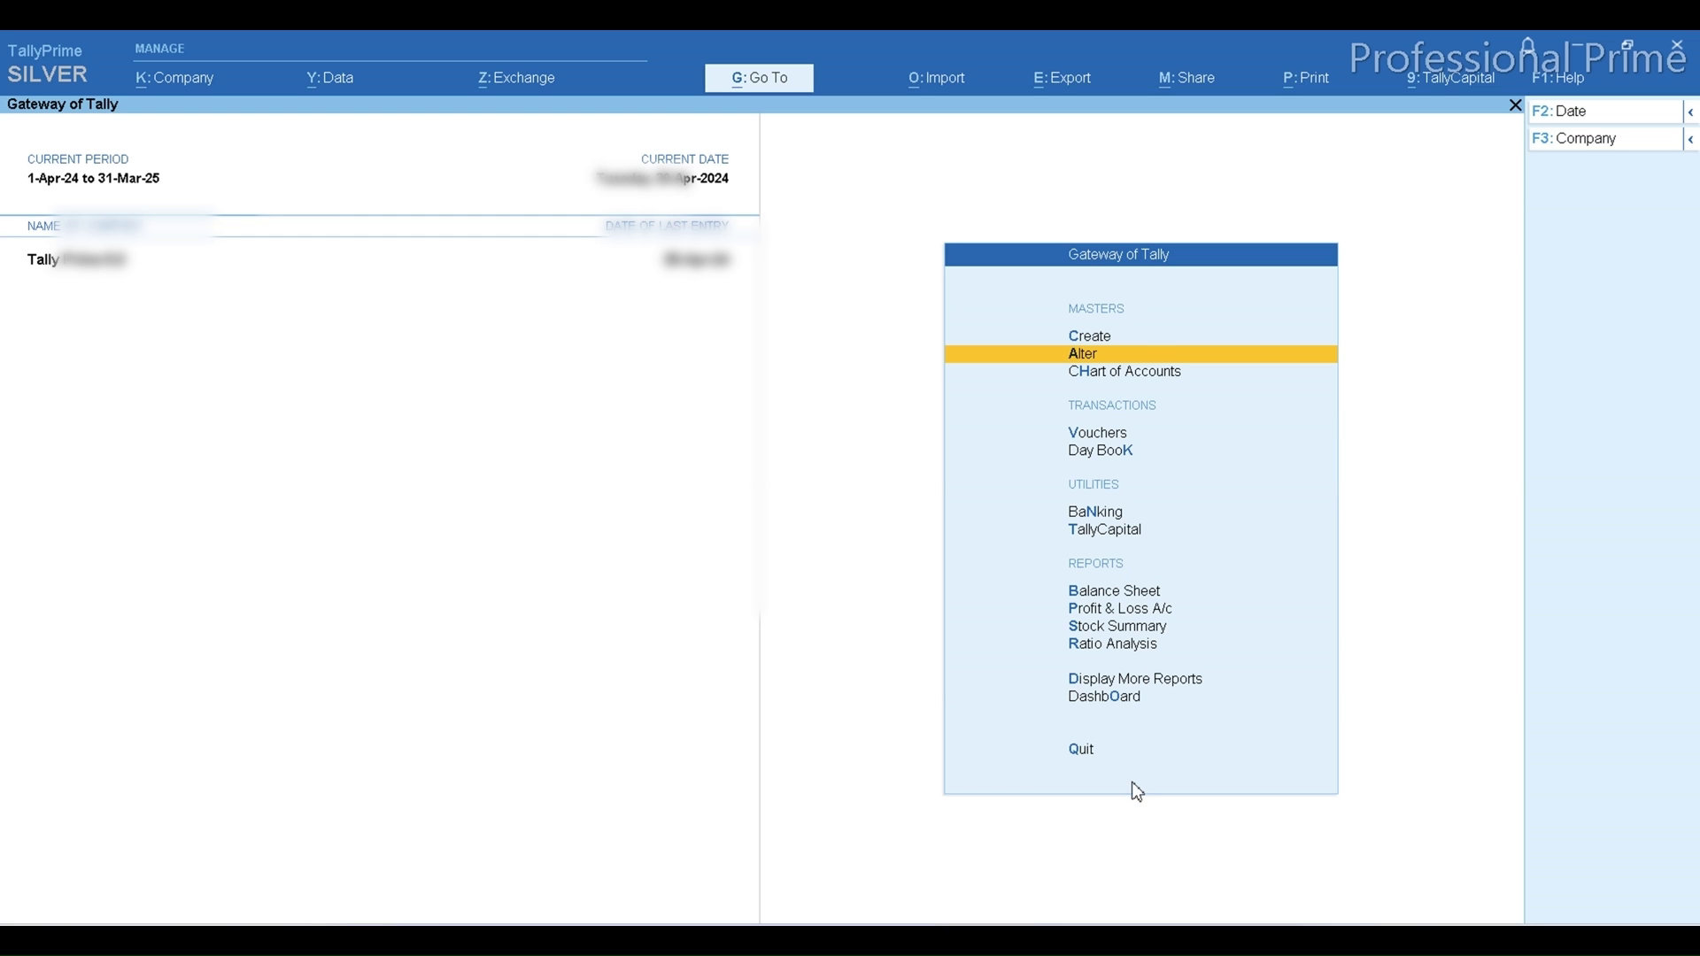
Switch to Excel and examine the list of party GSTINs in column A of Sheet1.
left_click(1121, 940)
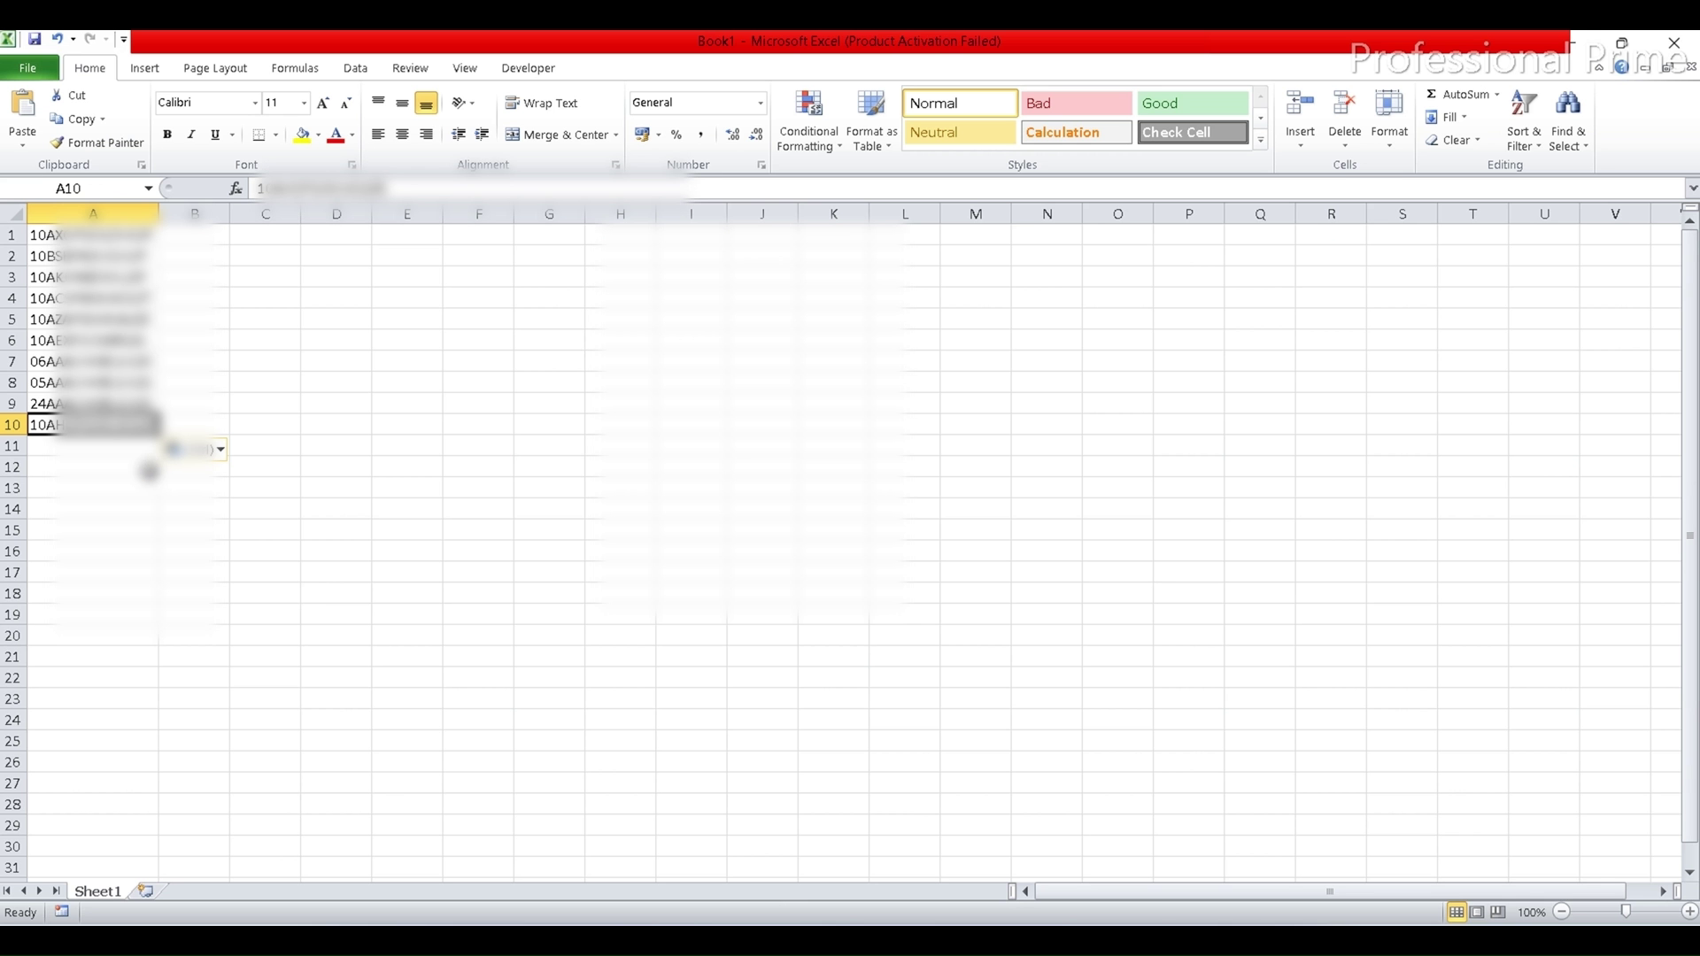
left_click(80, 237)
key("Down")
key("Down")
key("Down")
key("Down")
key("Down")
key("Down")
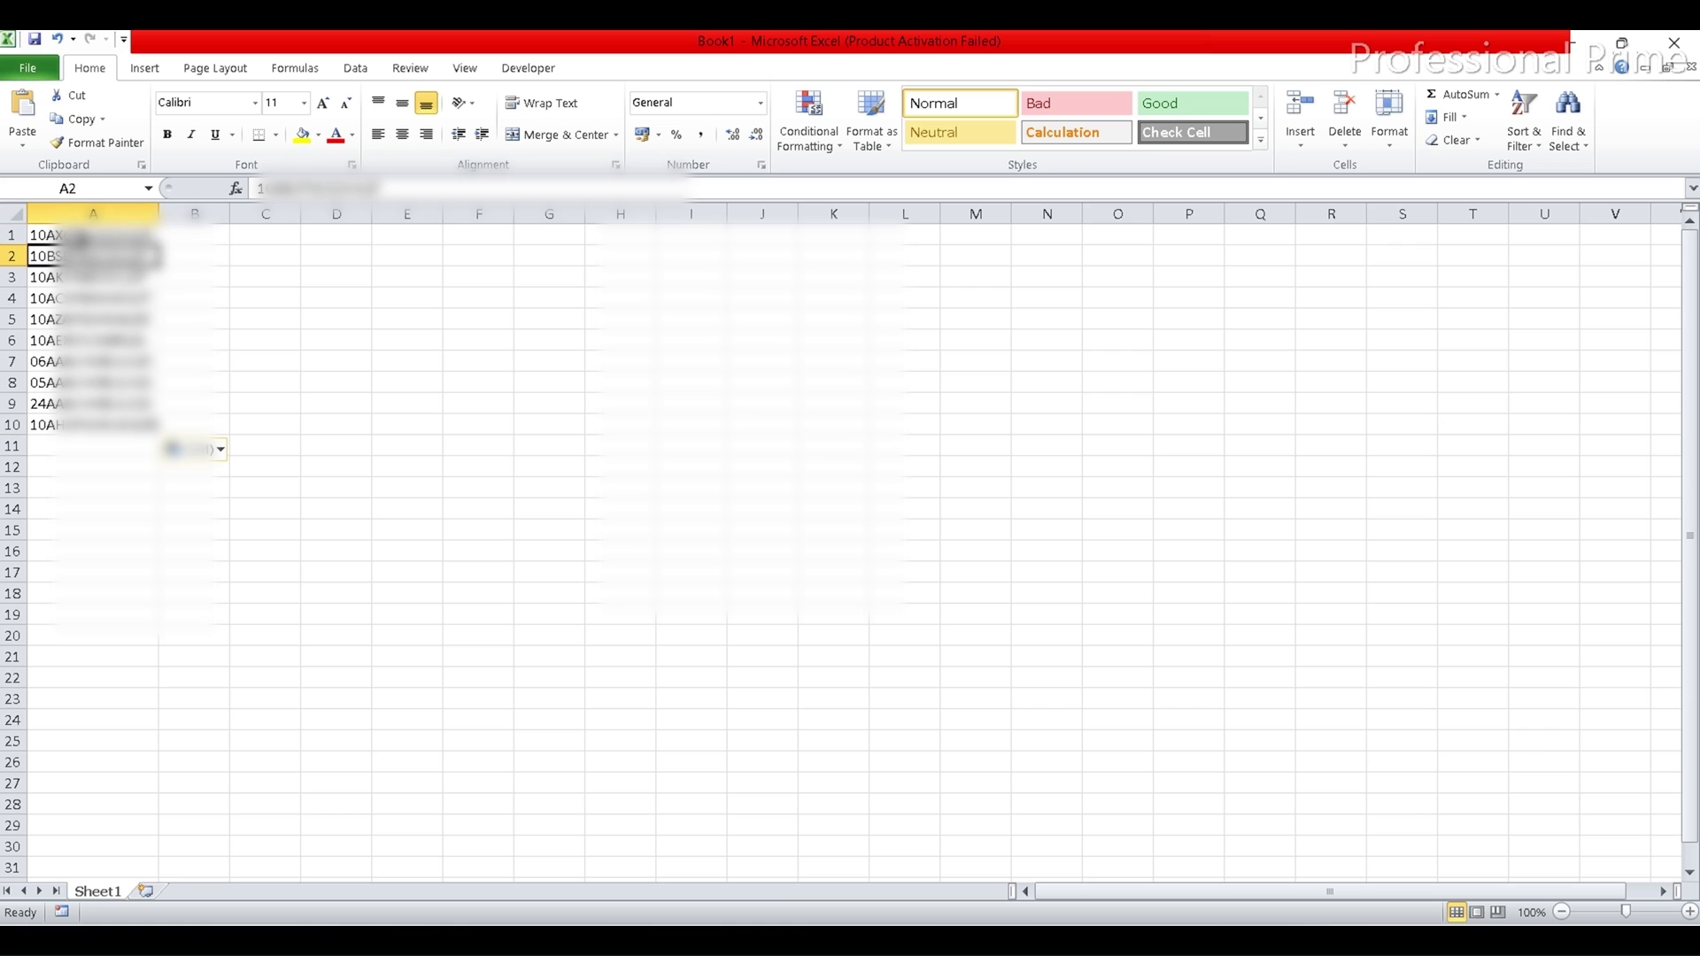
key("Down")
key("Down")
key("Down")
key("Down")
key("Down")
key("Down")
key("Down")
key("Down")
key("Down")
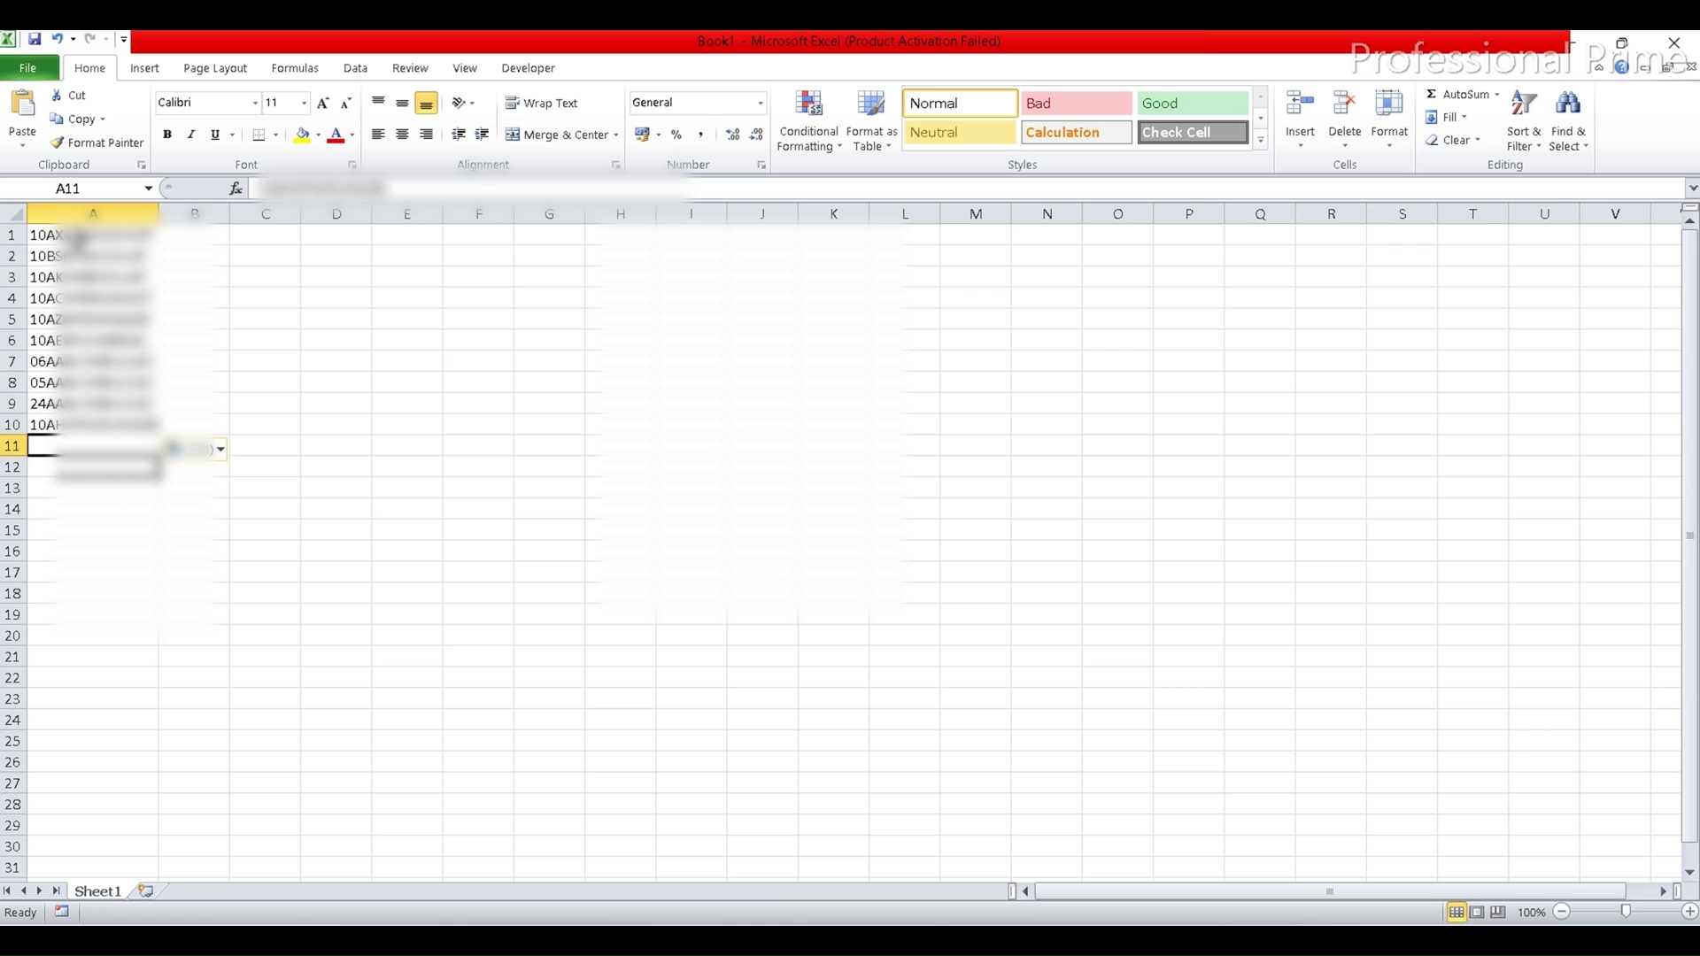
key("Down")
key("Down")
key("Down")
key("Down")
key("Down")
key("Down")
key("Down")
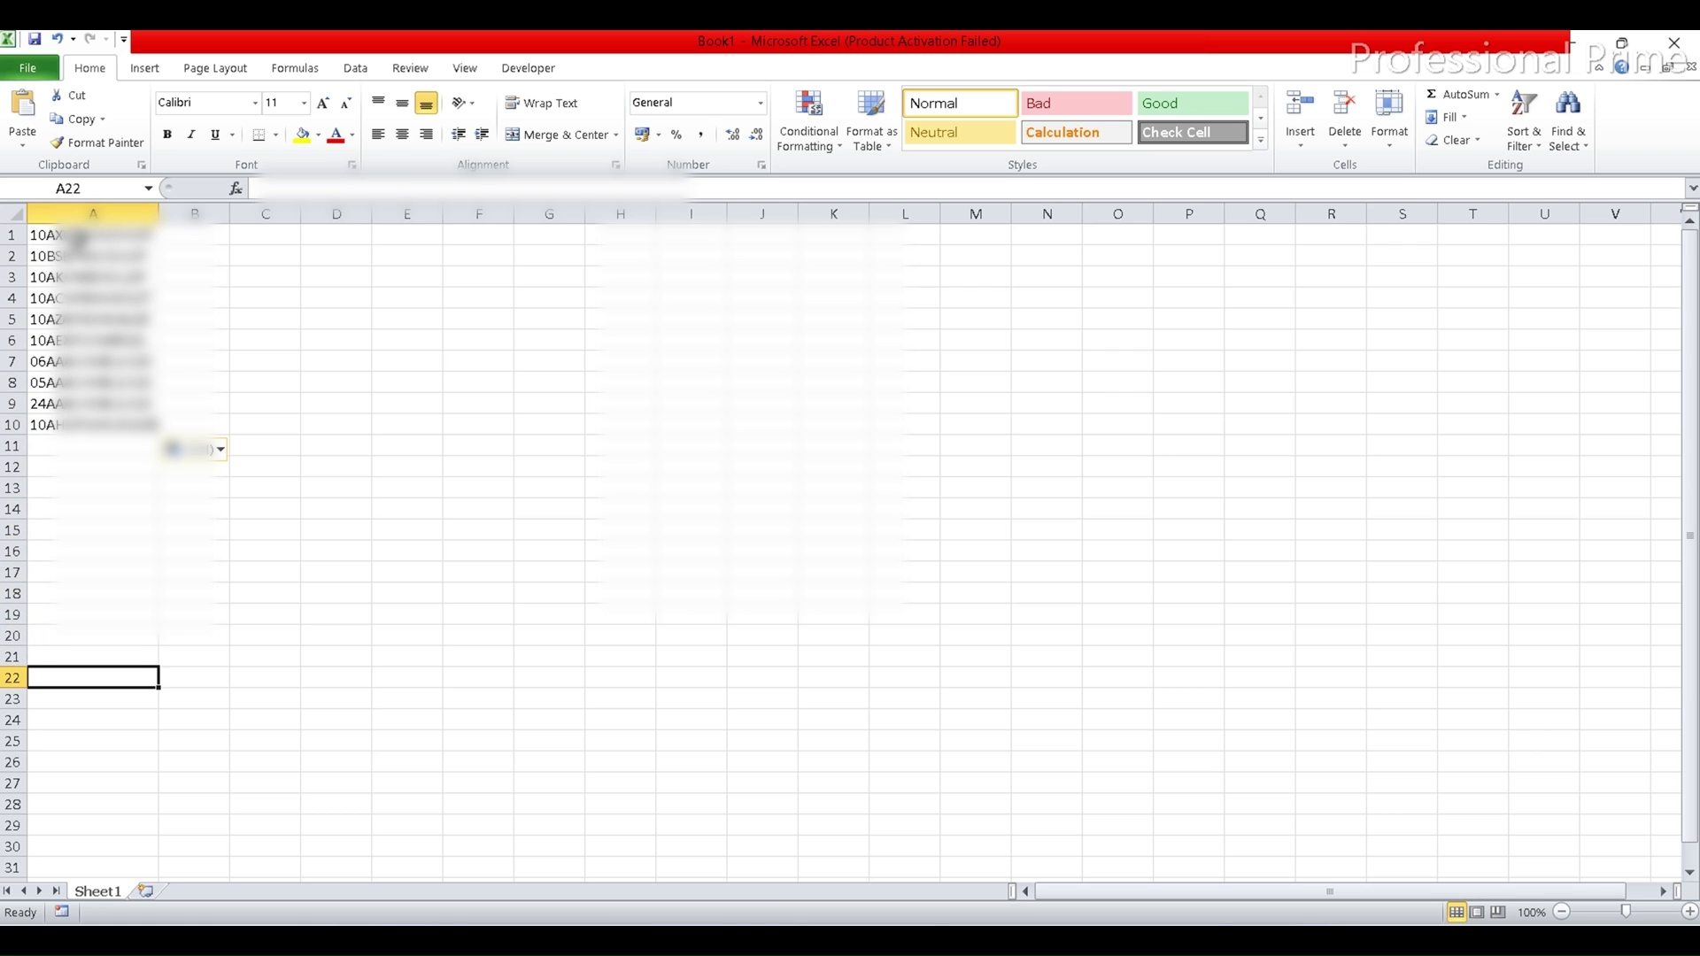
key("Up")
key("Up")
key("Up")
key("Up")
key("Up")
key("Up")
key("Up")
key("Up")
key("Up")
key("Up")
key("Up")
key("Up")
key("Up")
key("Up")
key("Up")
key("Up")
key("Up")
key("Up")
key("Up")
key("Up")
key("Up")
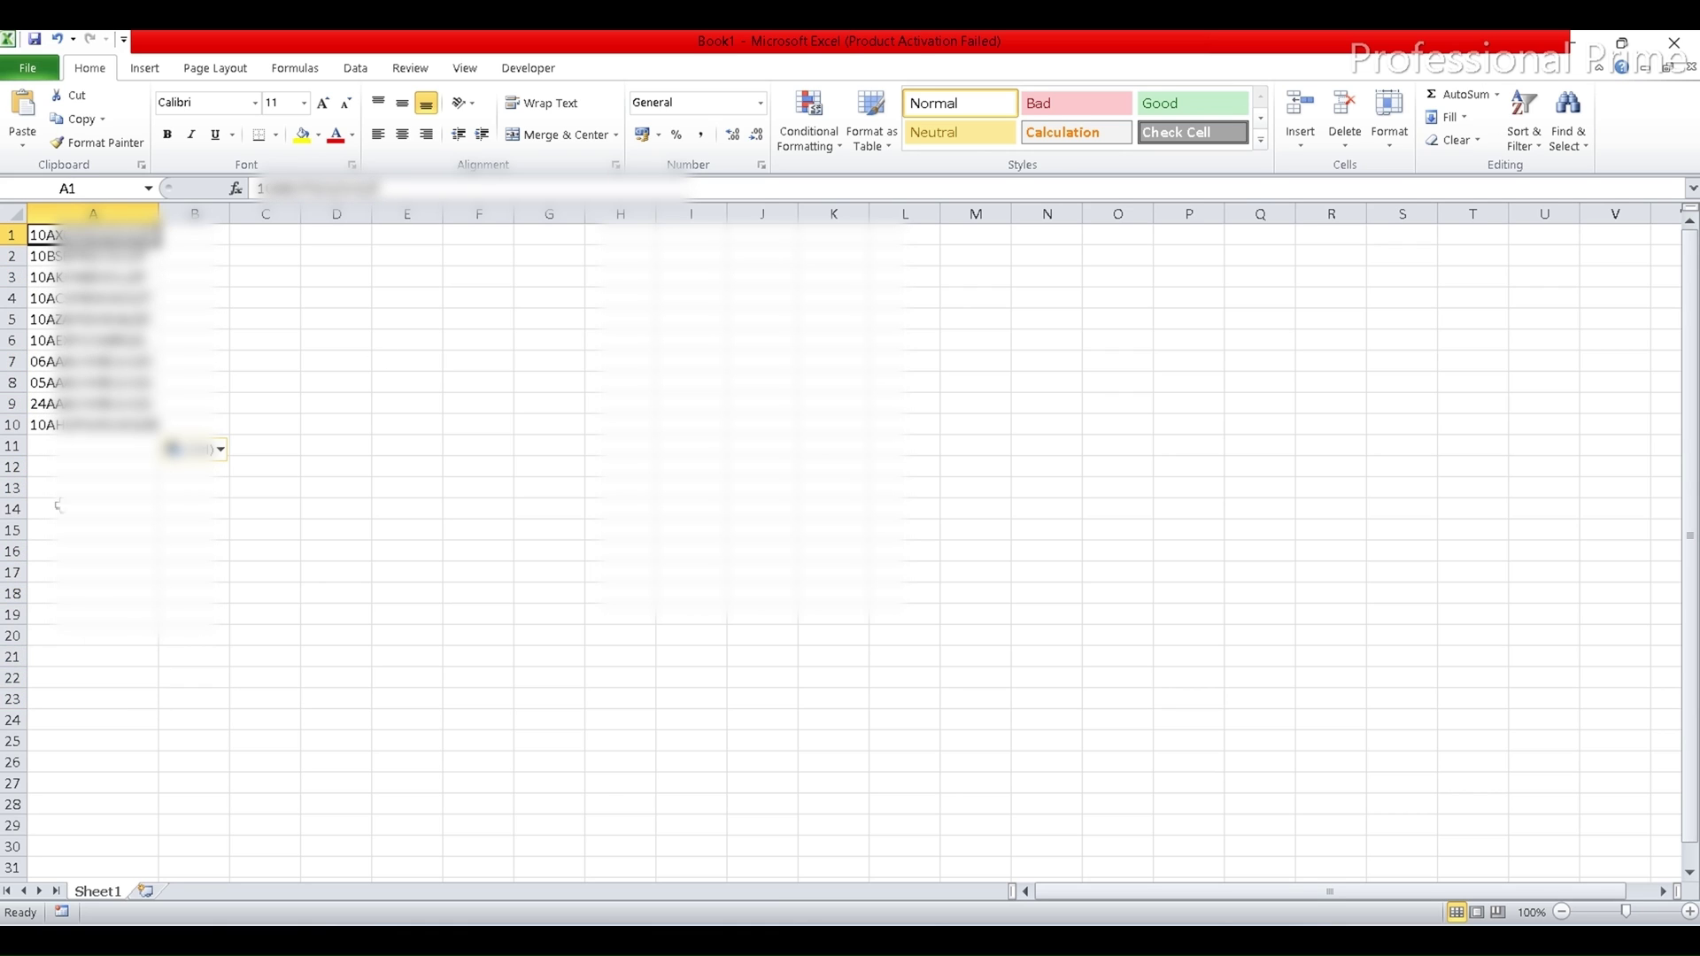
Switch back to TallyPrime and open GST Utilities within the statutory GST reports.
left_click(1098, 919)
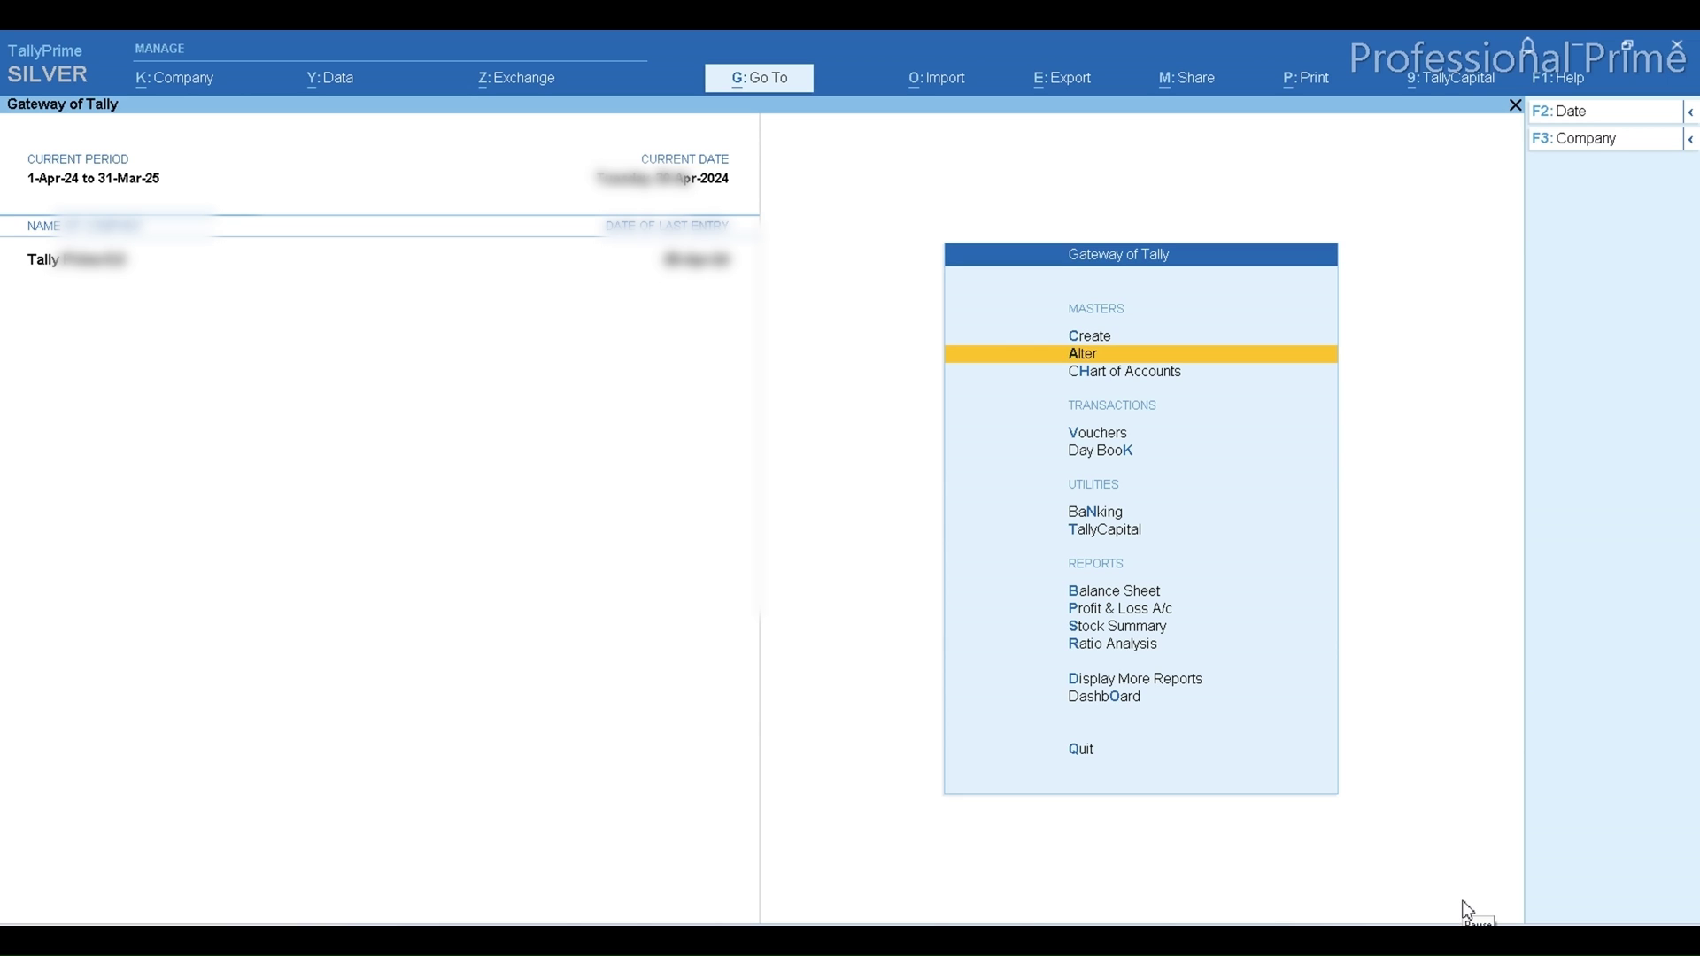
key("d")
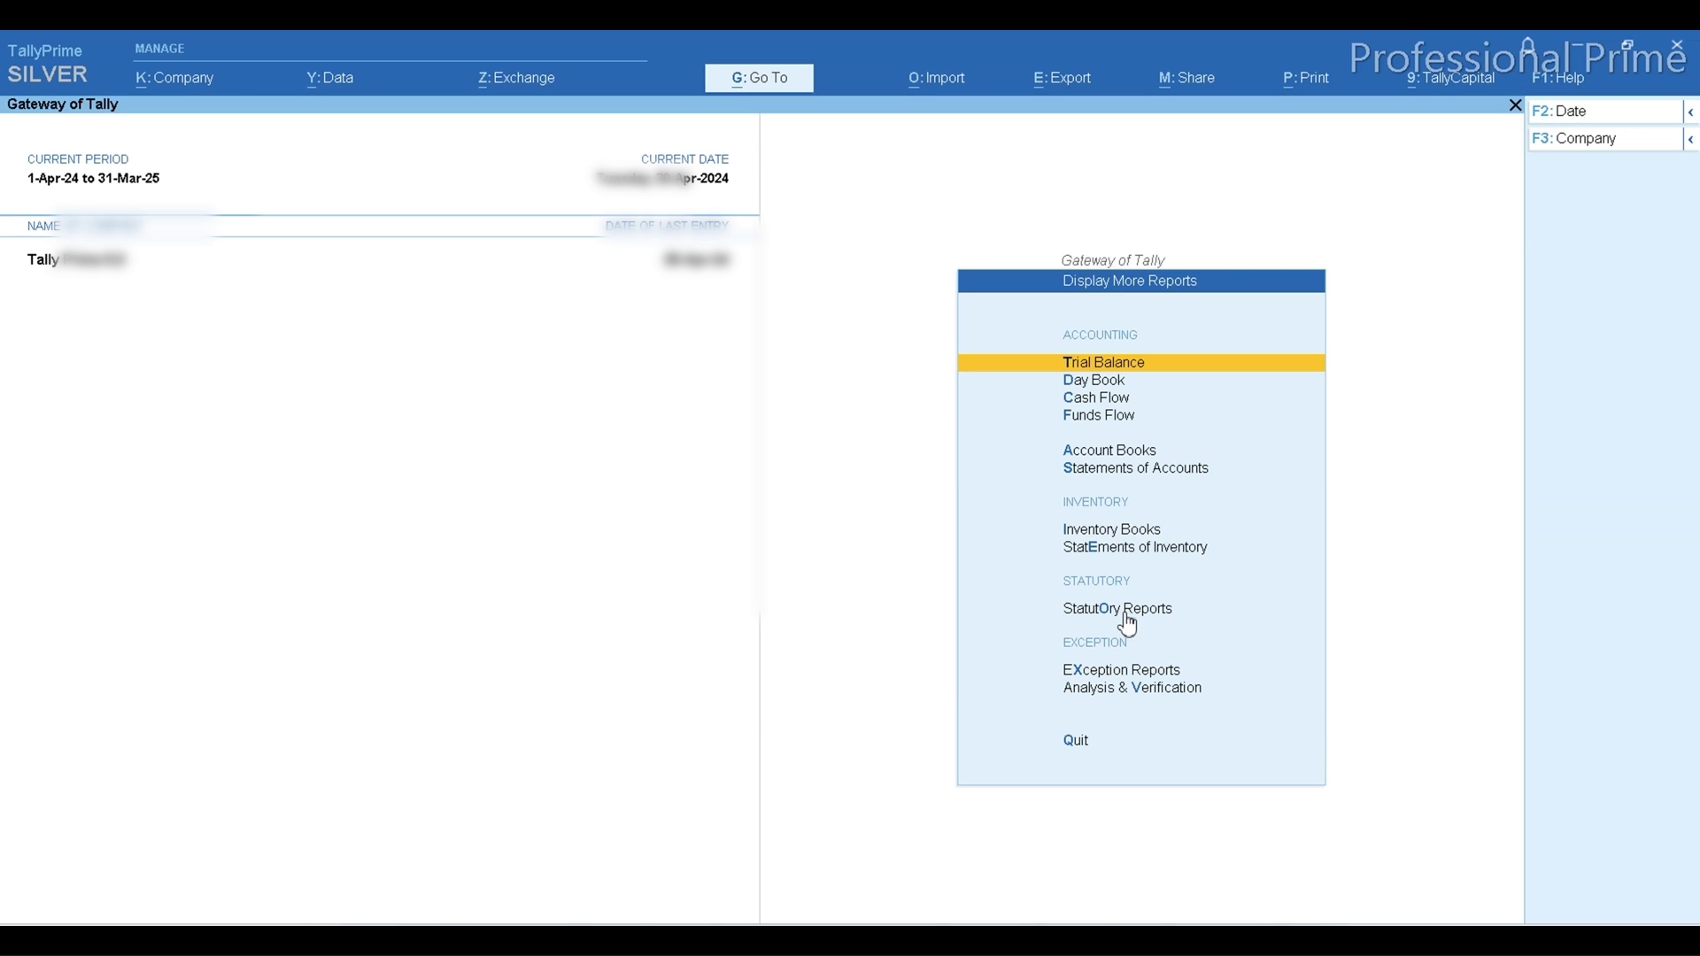
left_click(1126, 615)
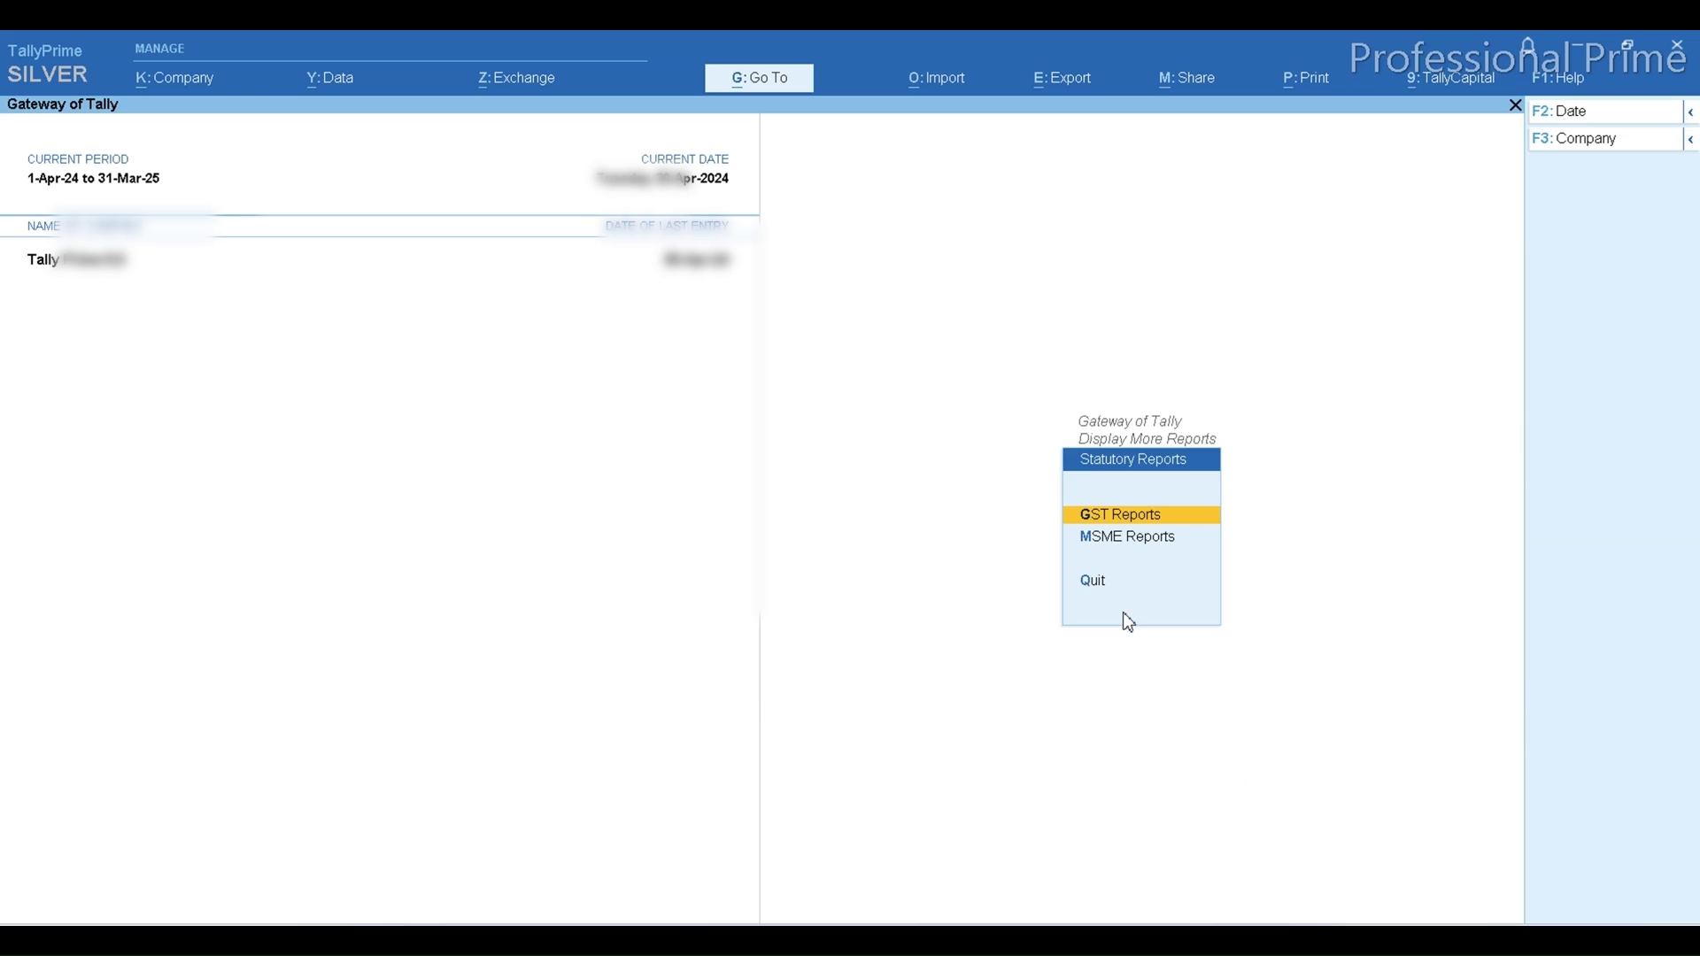
key("Return")
key("Down")
key("Down")
key("Down")
key("Down")
key("Down")
key("Down")
key("Down")
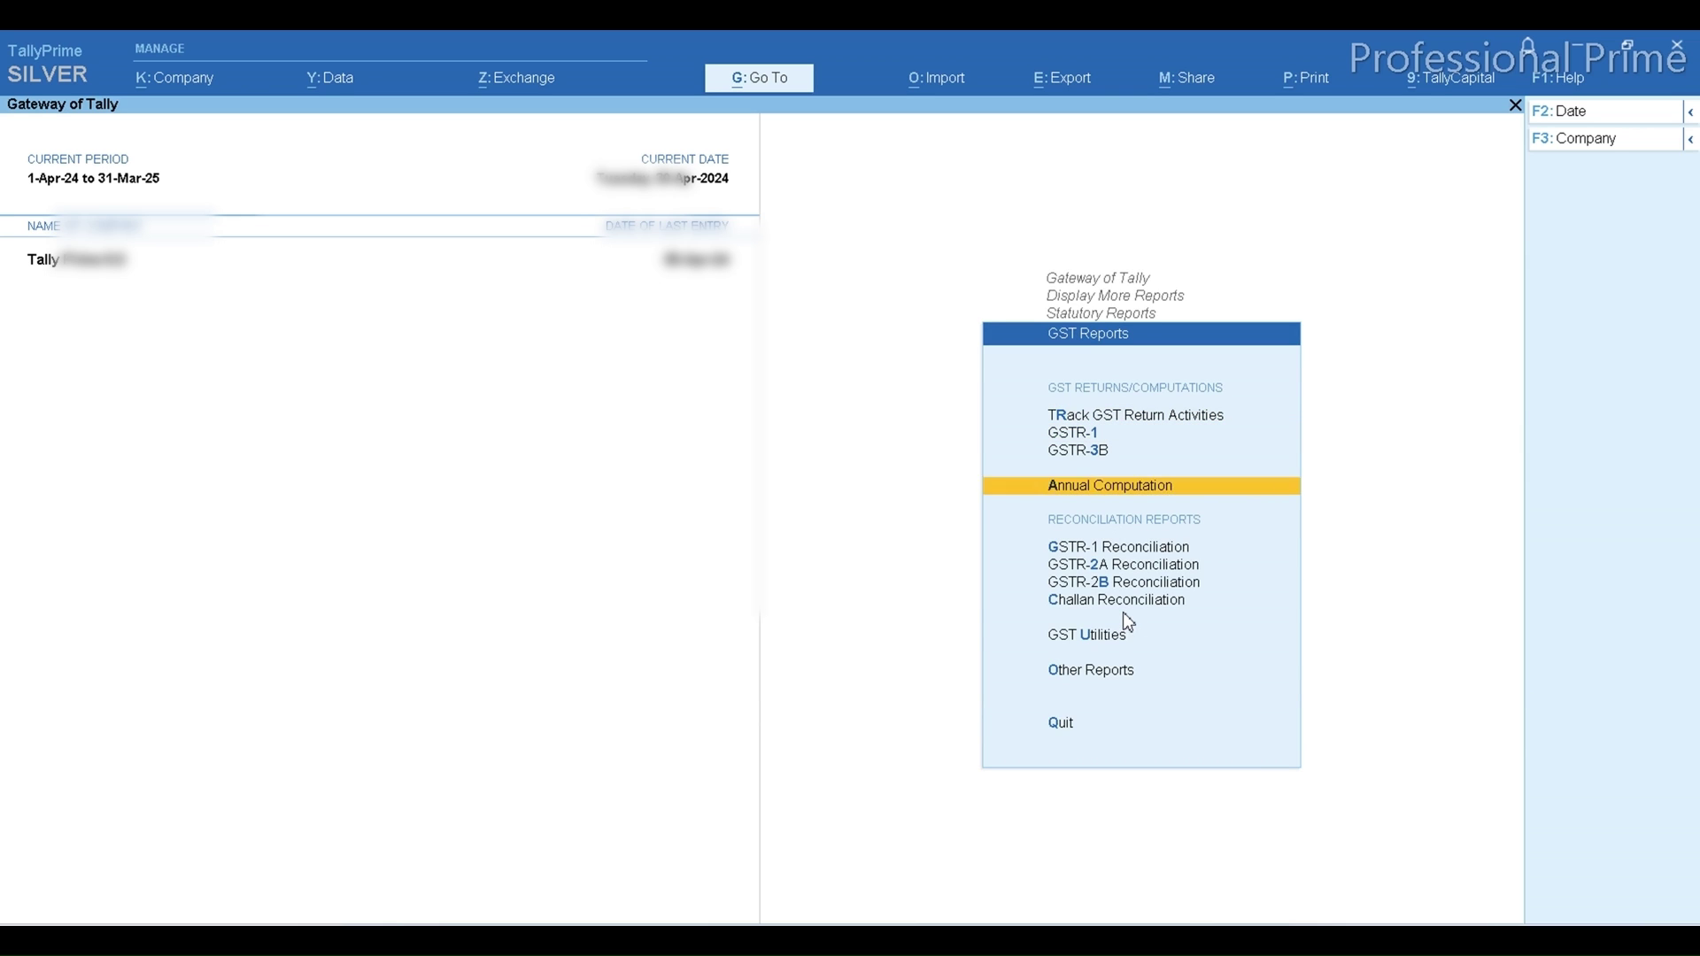
key("Return")
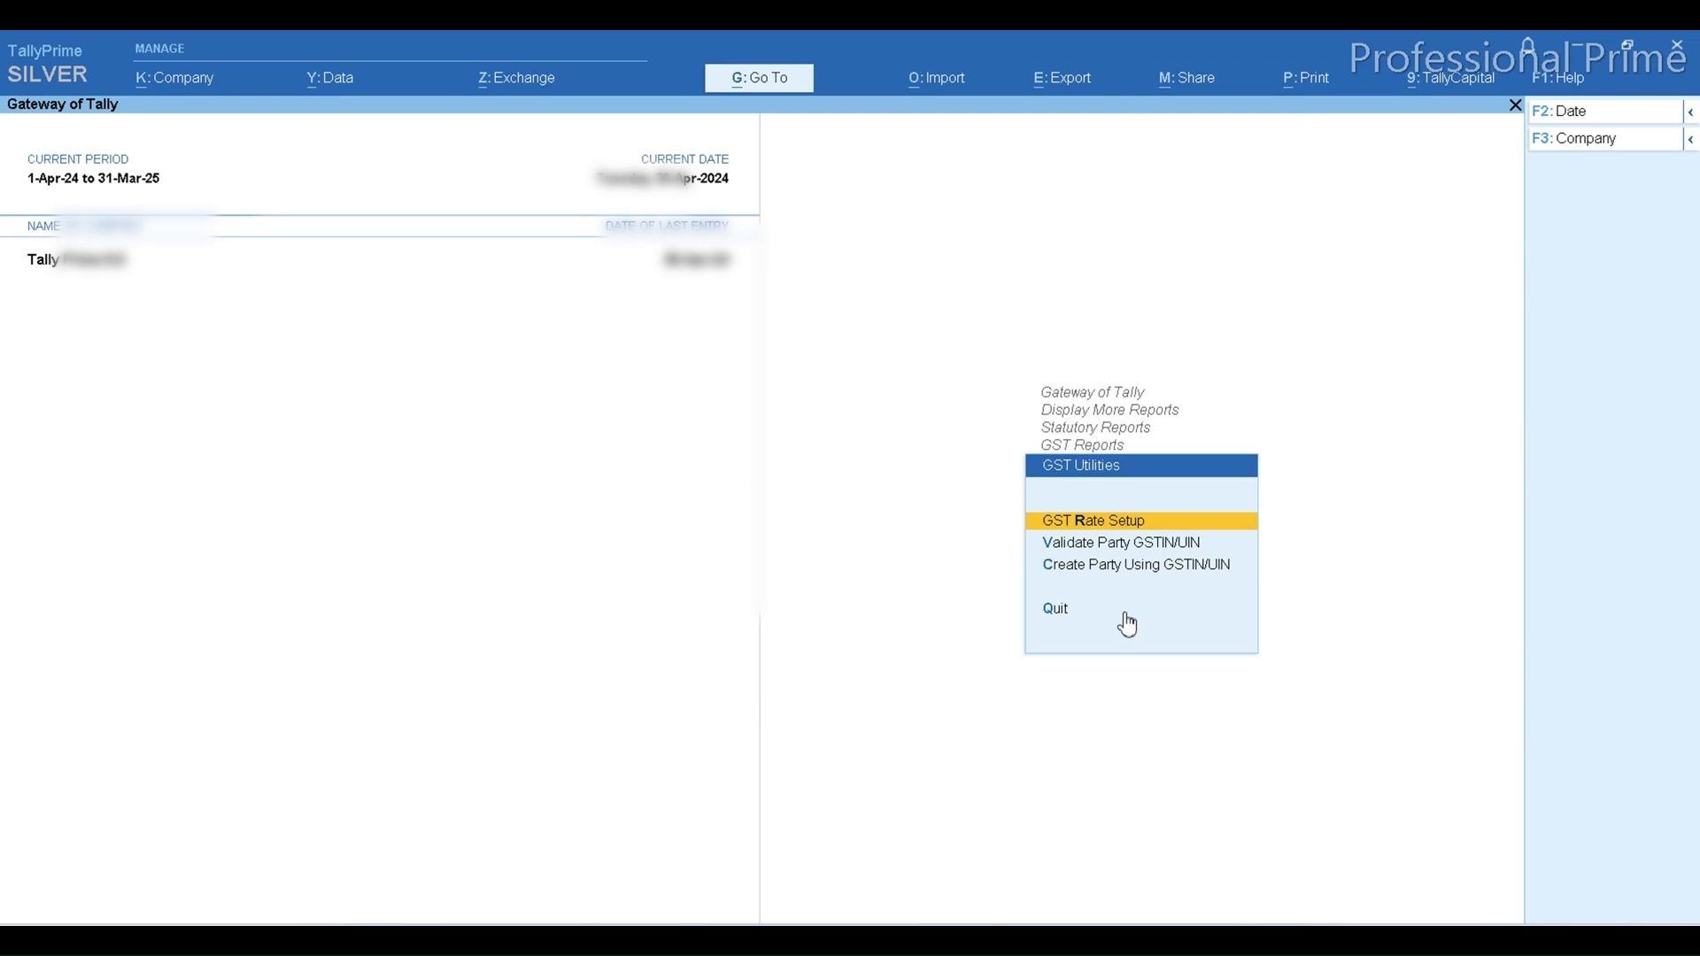
Open the Create Party Using GSTIN/UIN utility and start importing GSTINs/UINs from Excel.
key("Down")
key("Down")
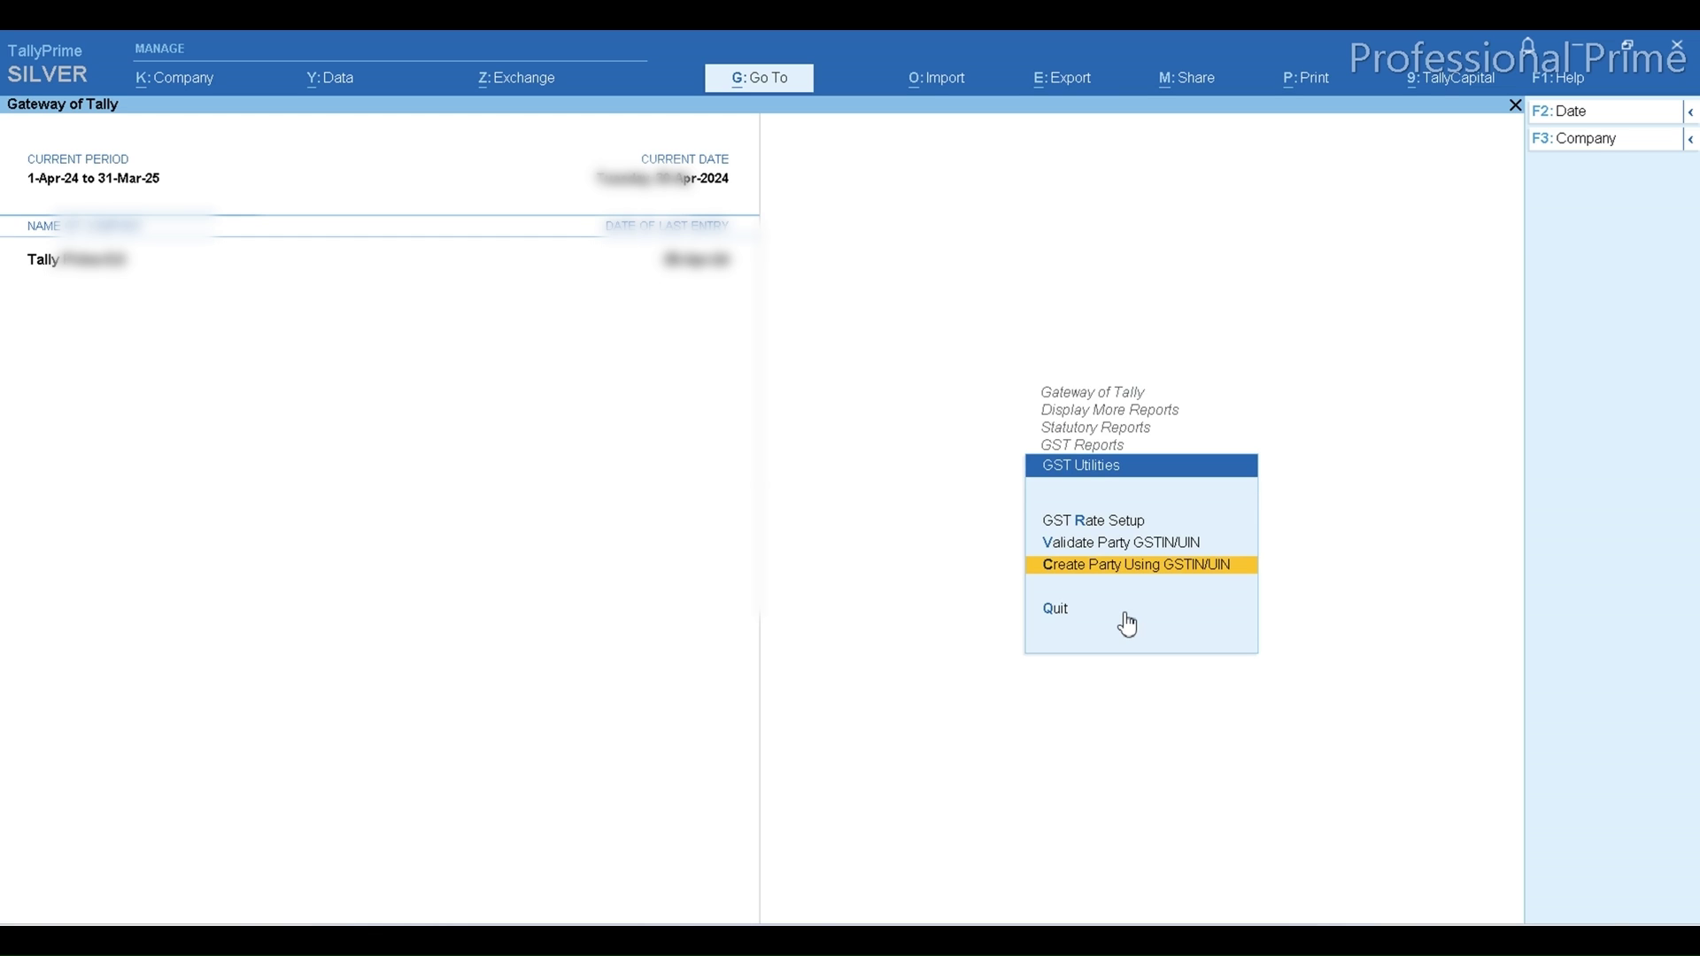
key("Return")
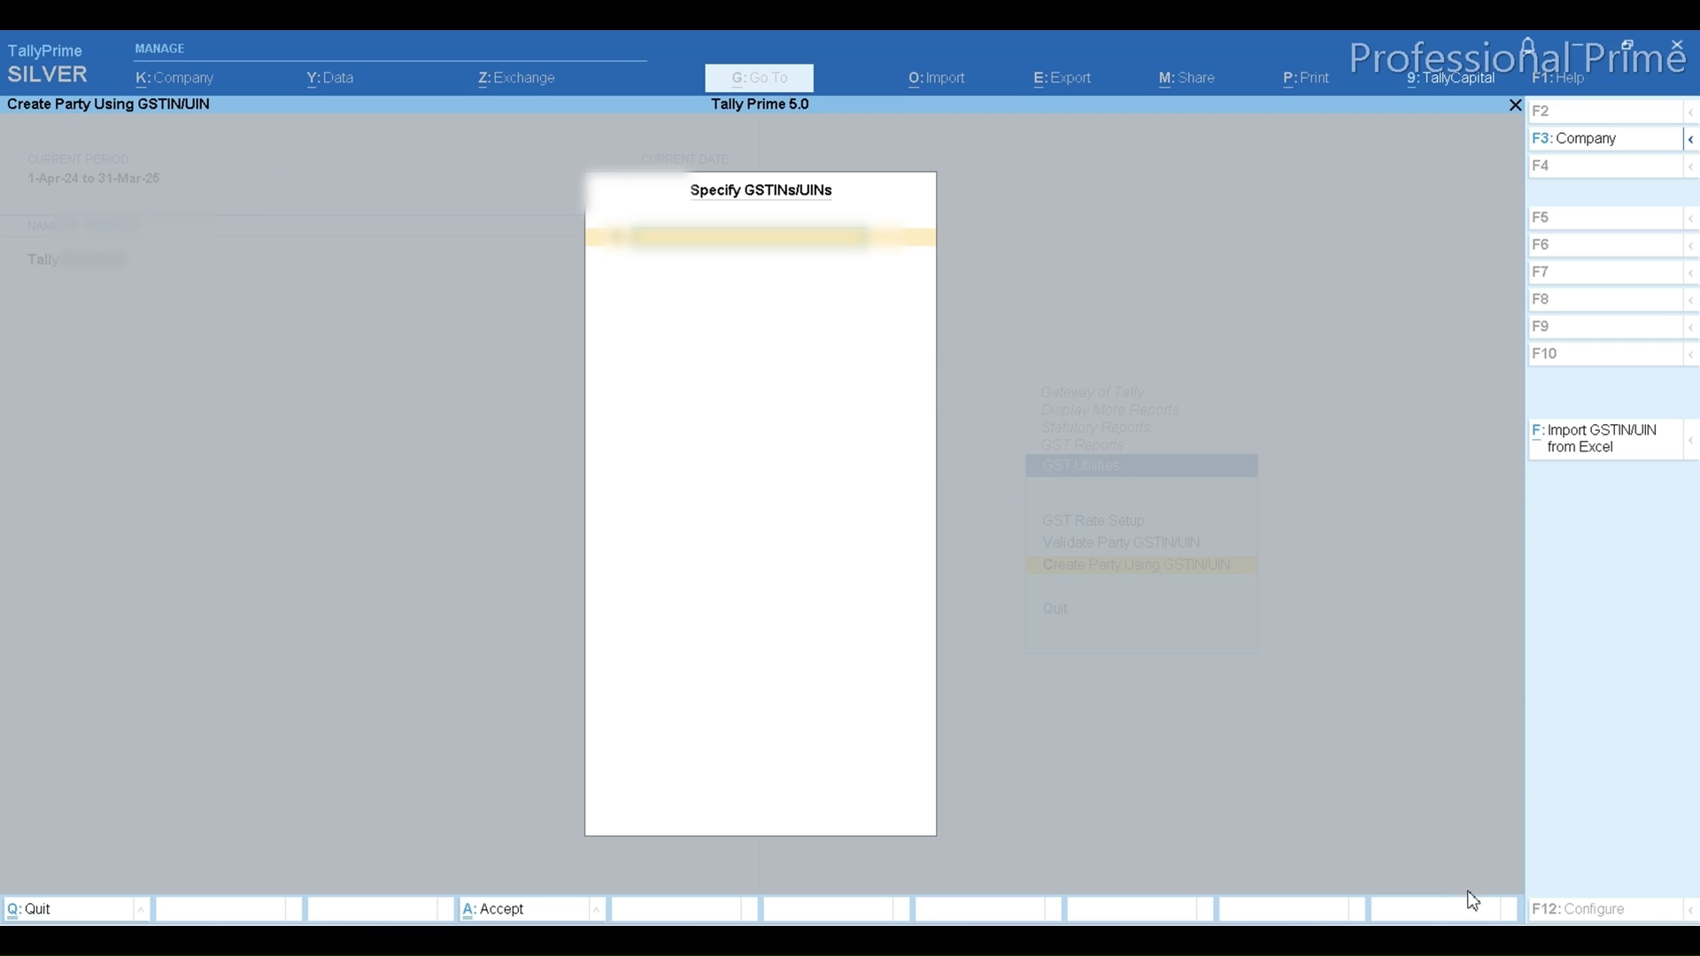
left_click(1585, 450)
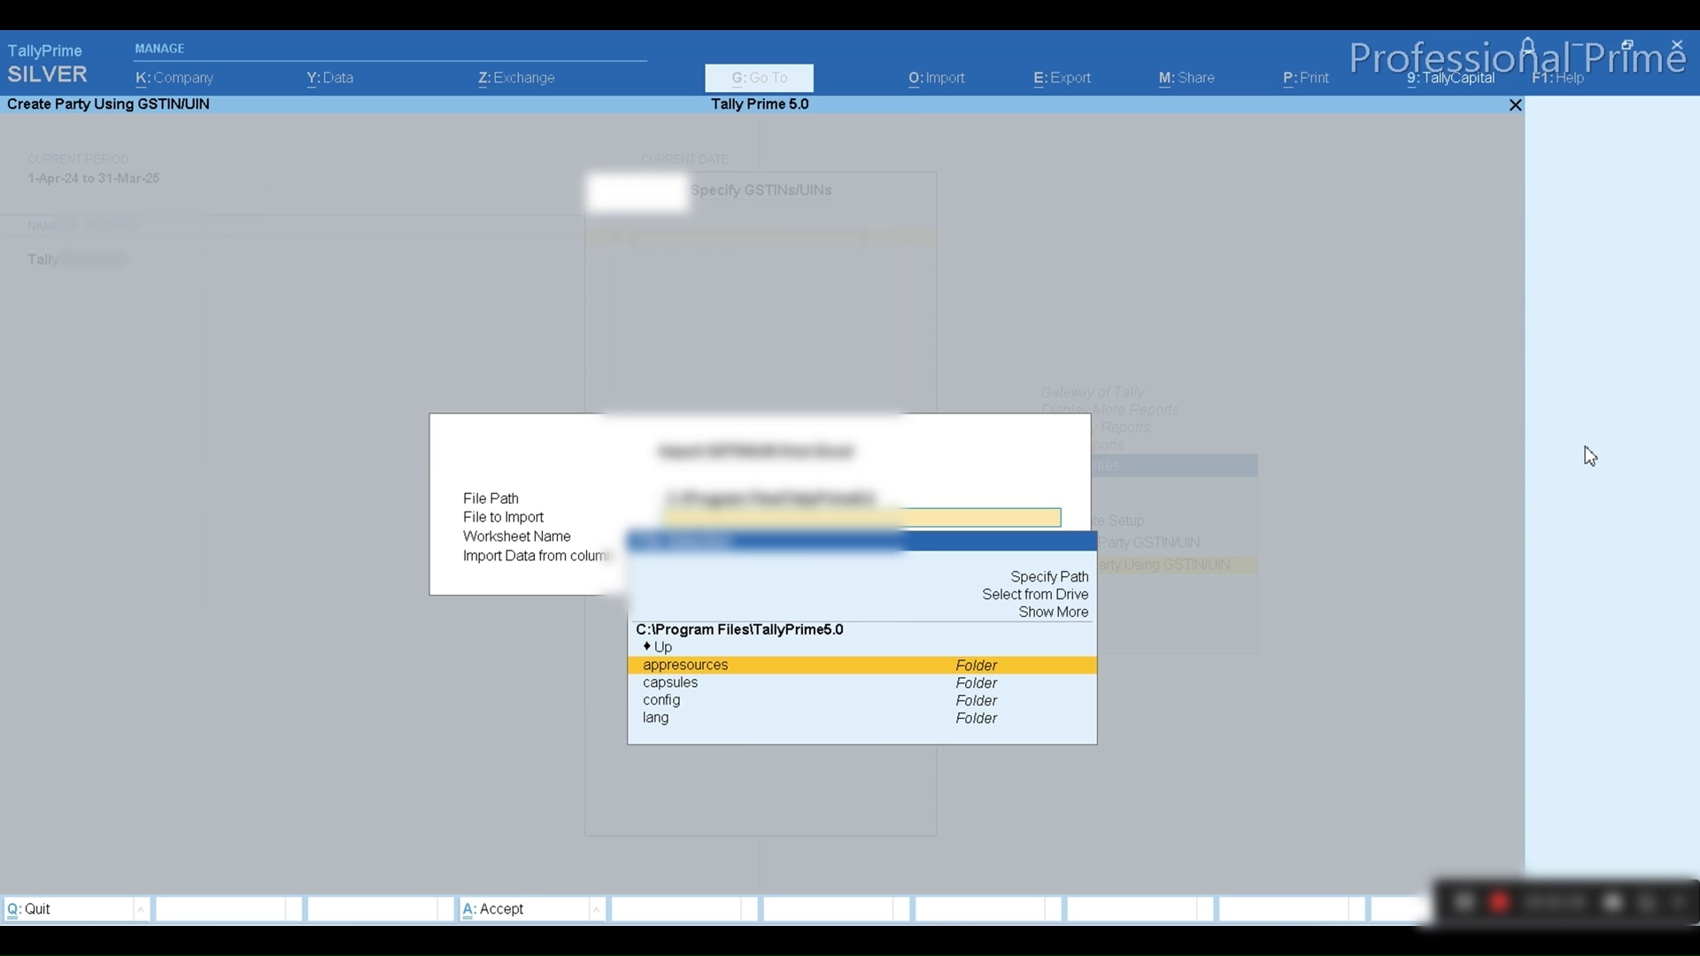
Choose gst no.xlsx from the Documents folder as the file to import.
key("Up")
key("Up")
key("Up")
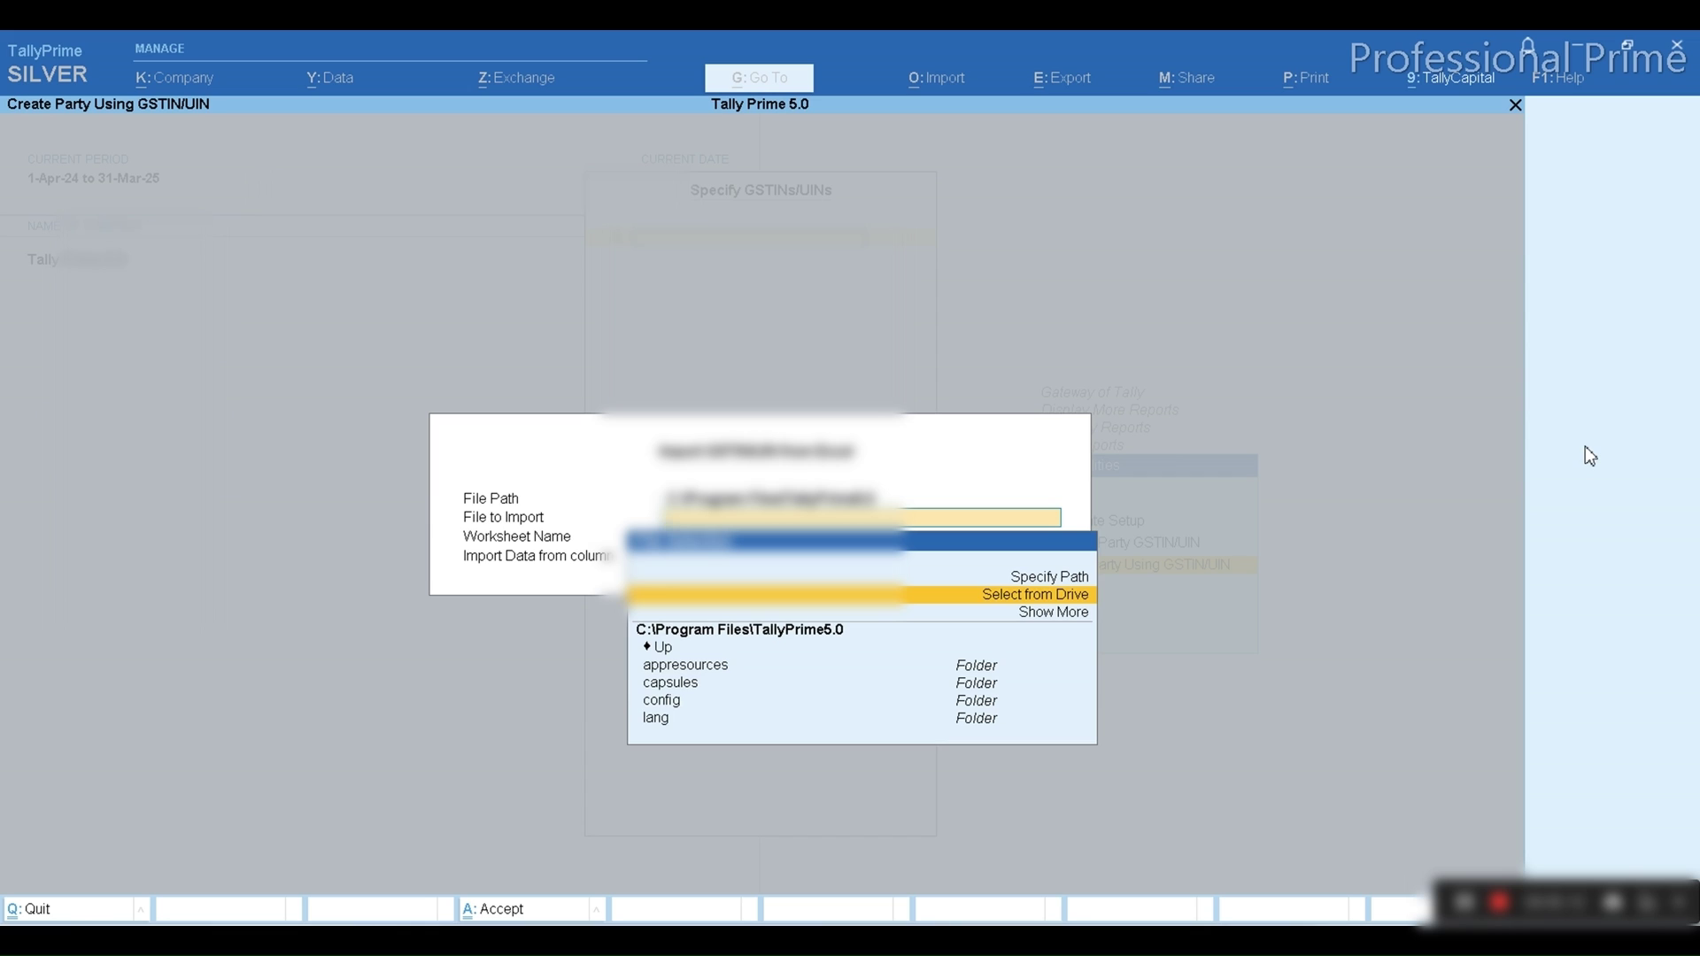
key("Return")
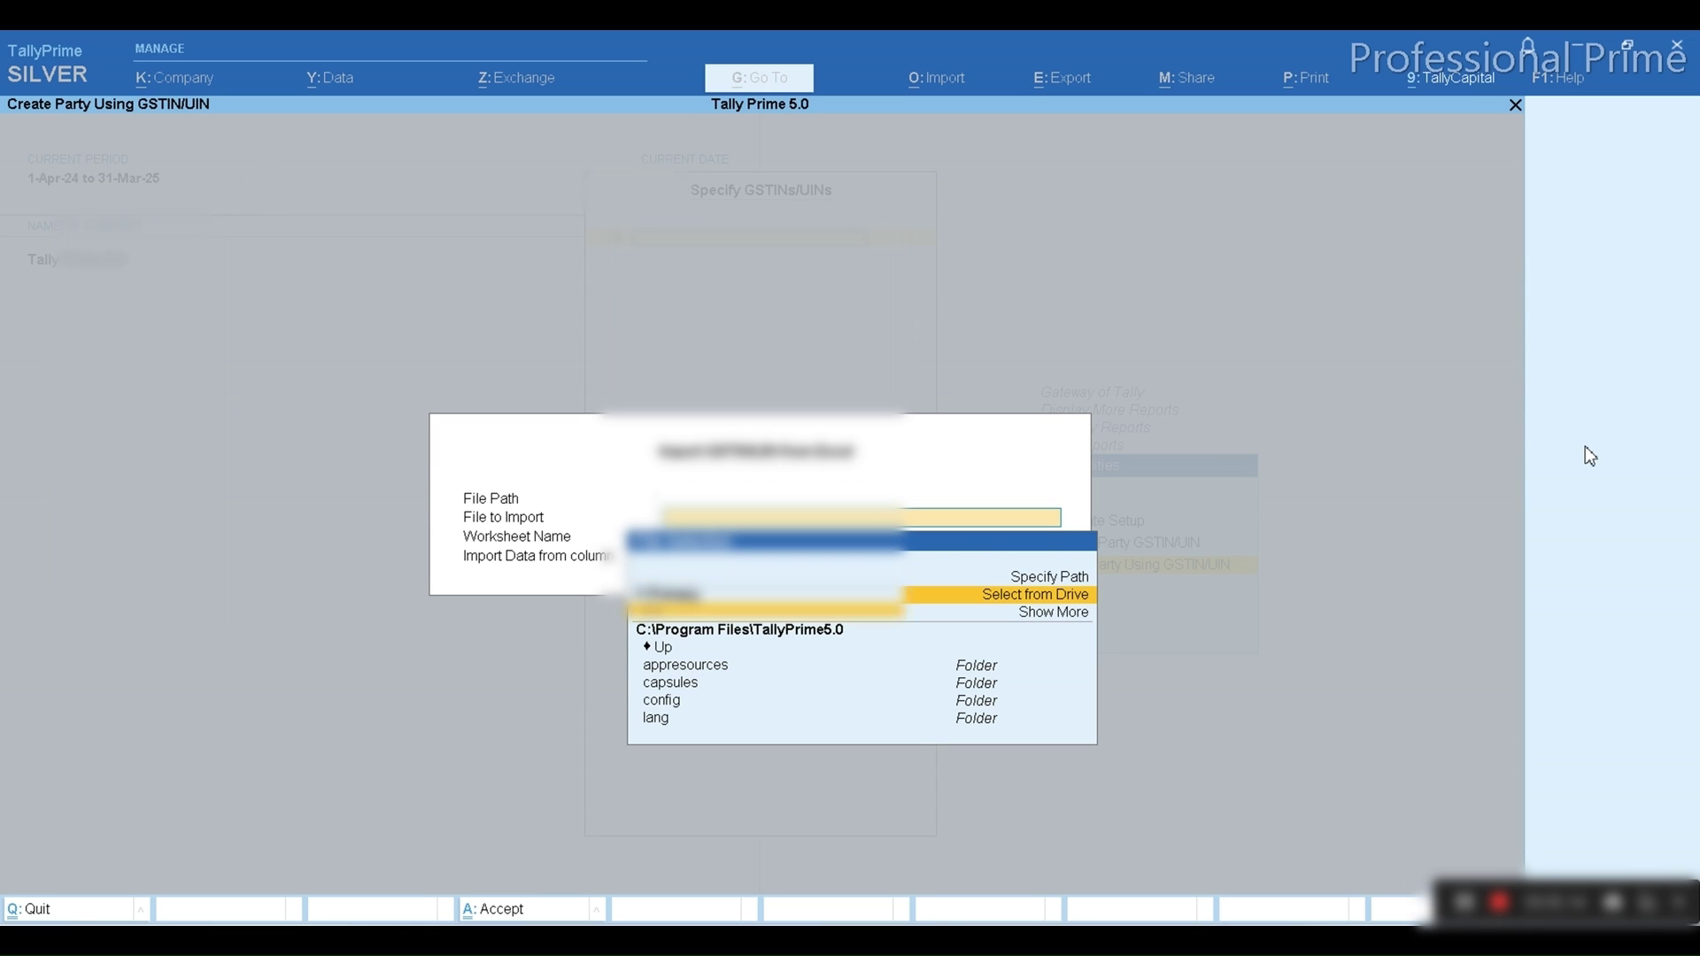
key("Down")
key("Down")
key("Down")
key("Down")
key("Down")
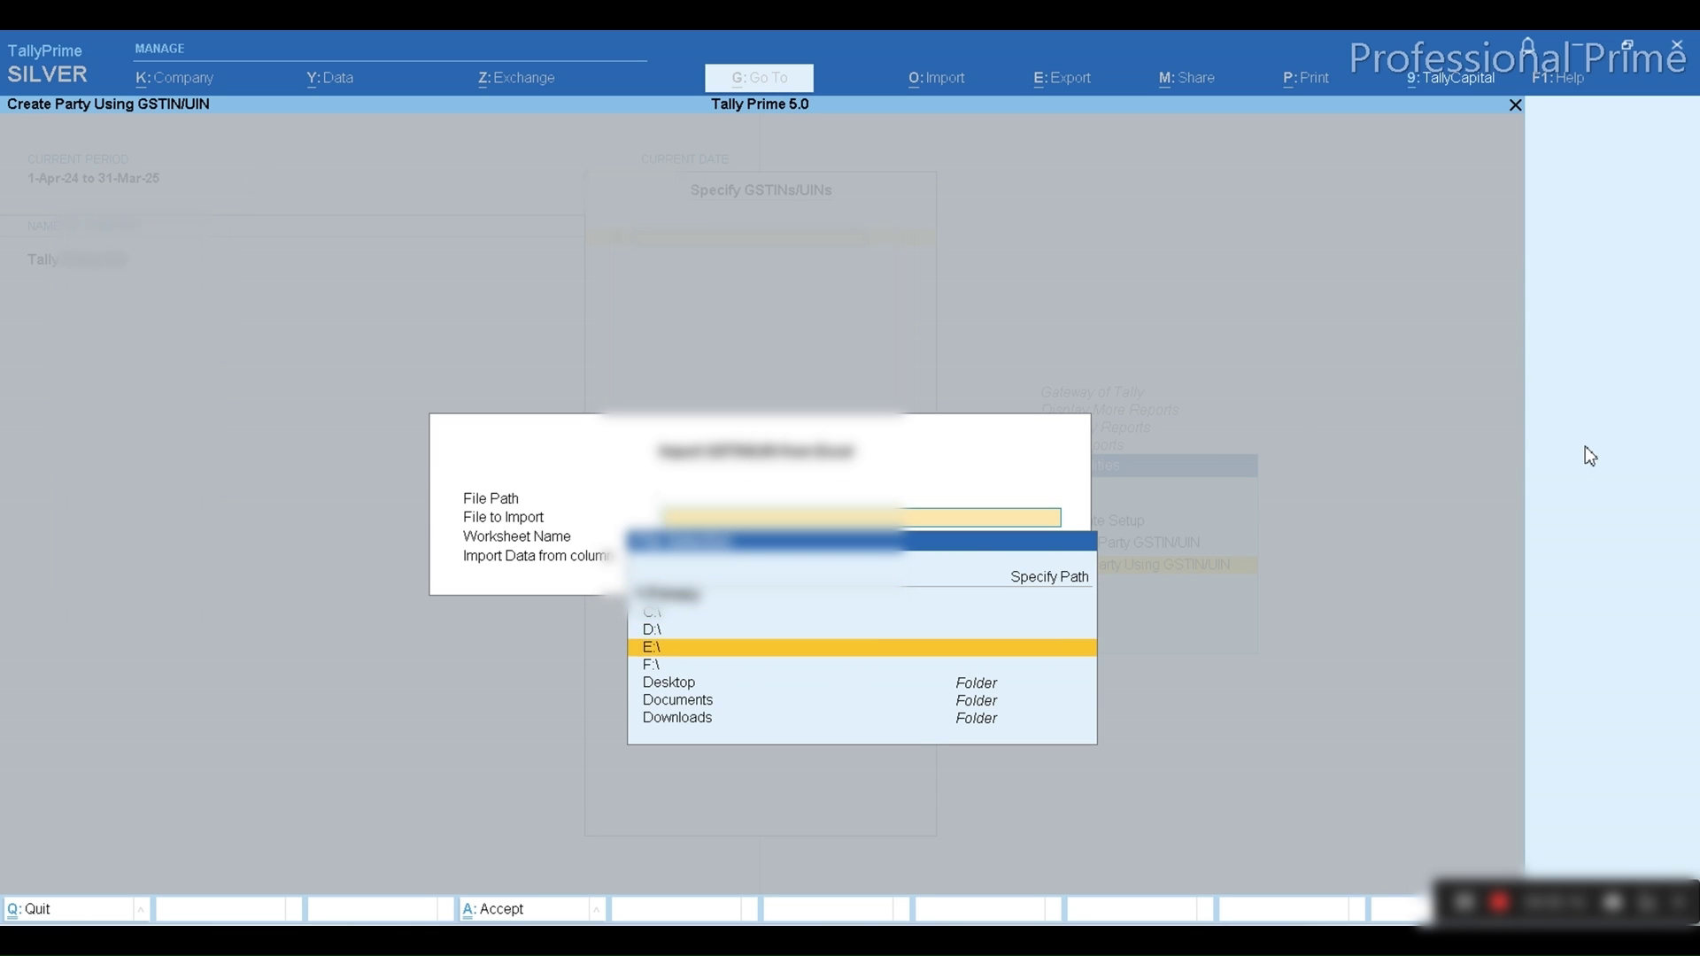
key("Up")
key("Down")
key("Return")
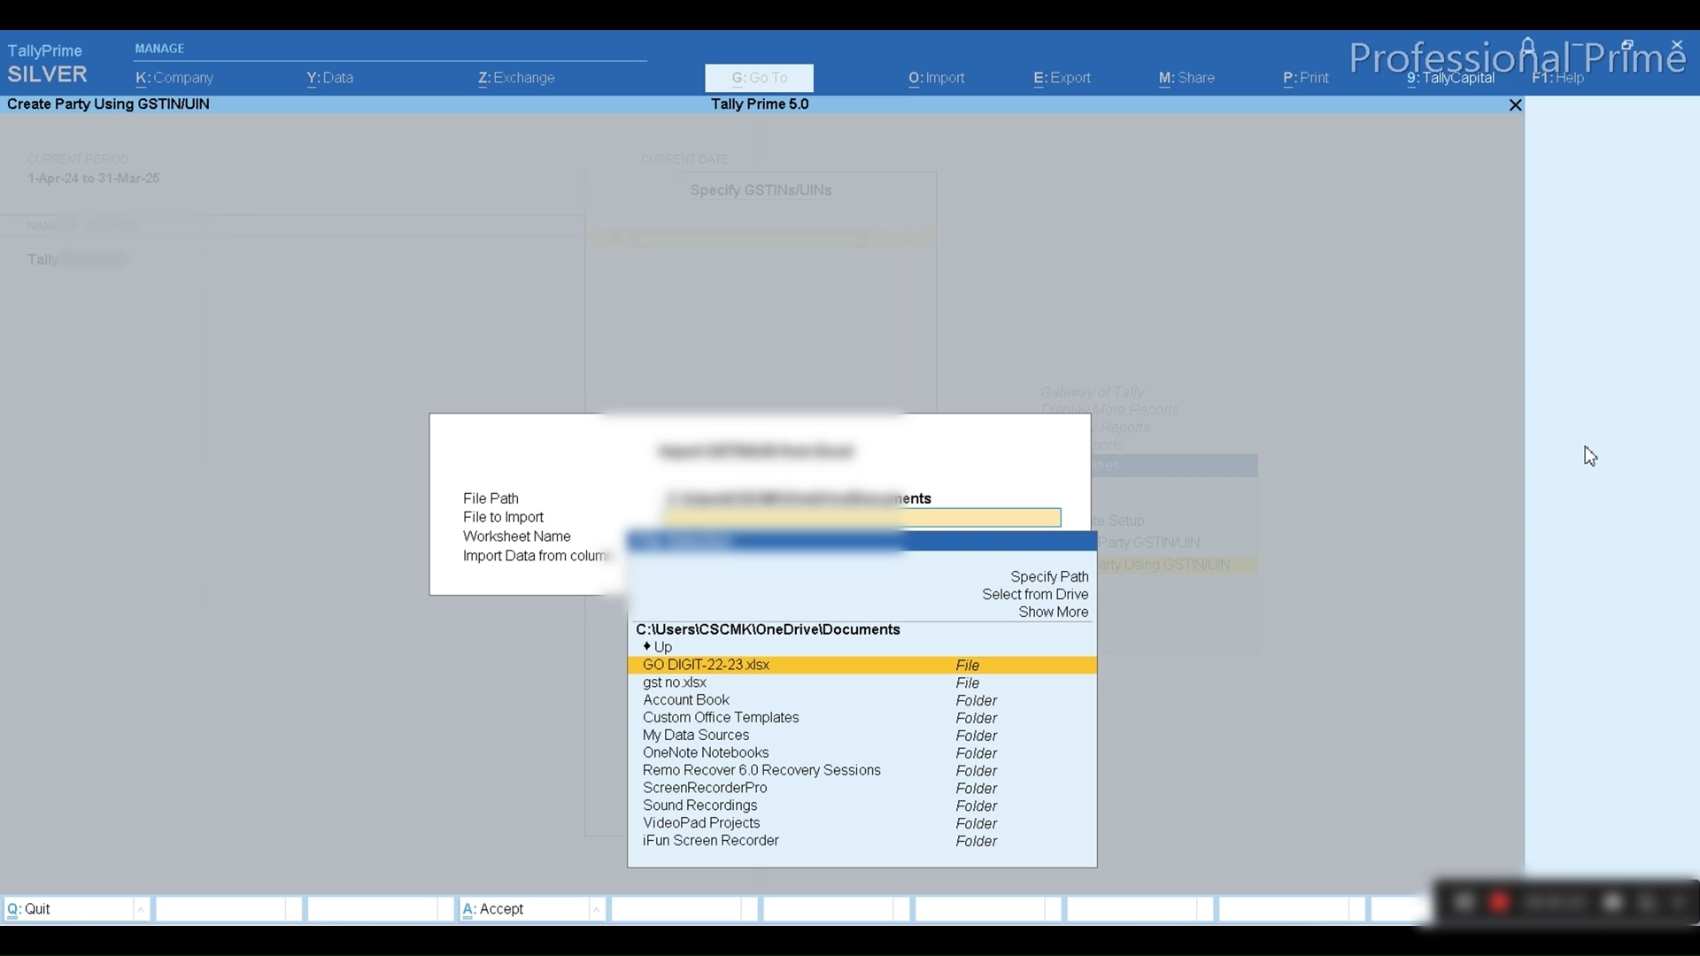
key("Down")
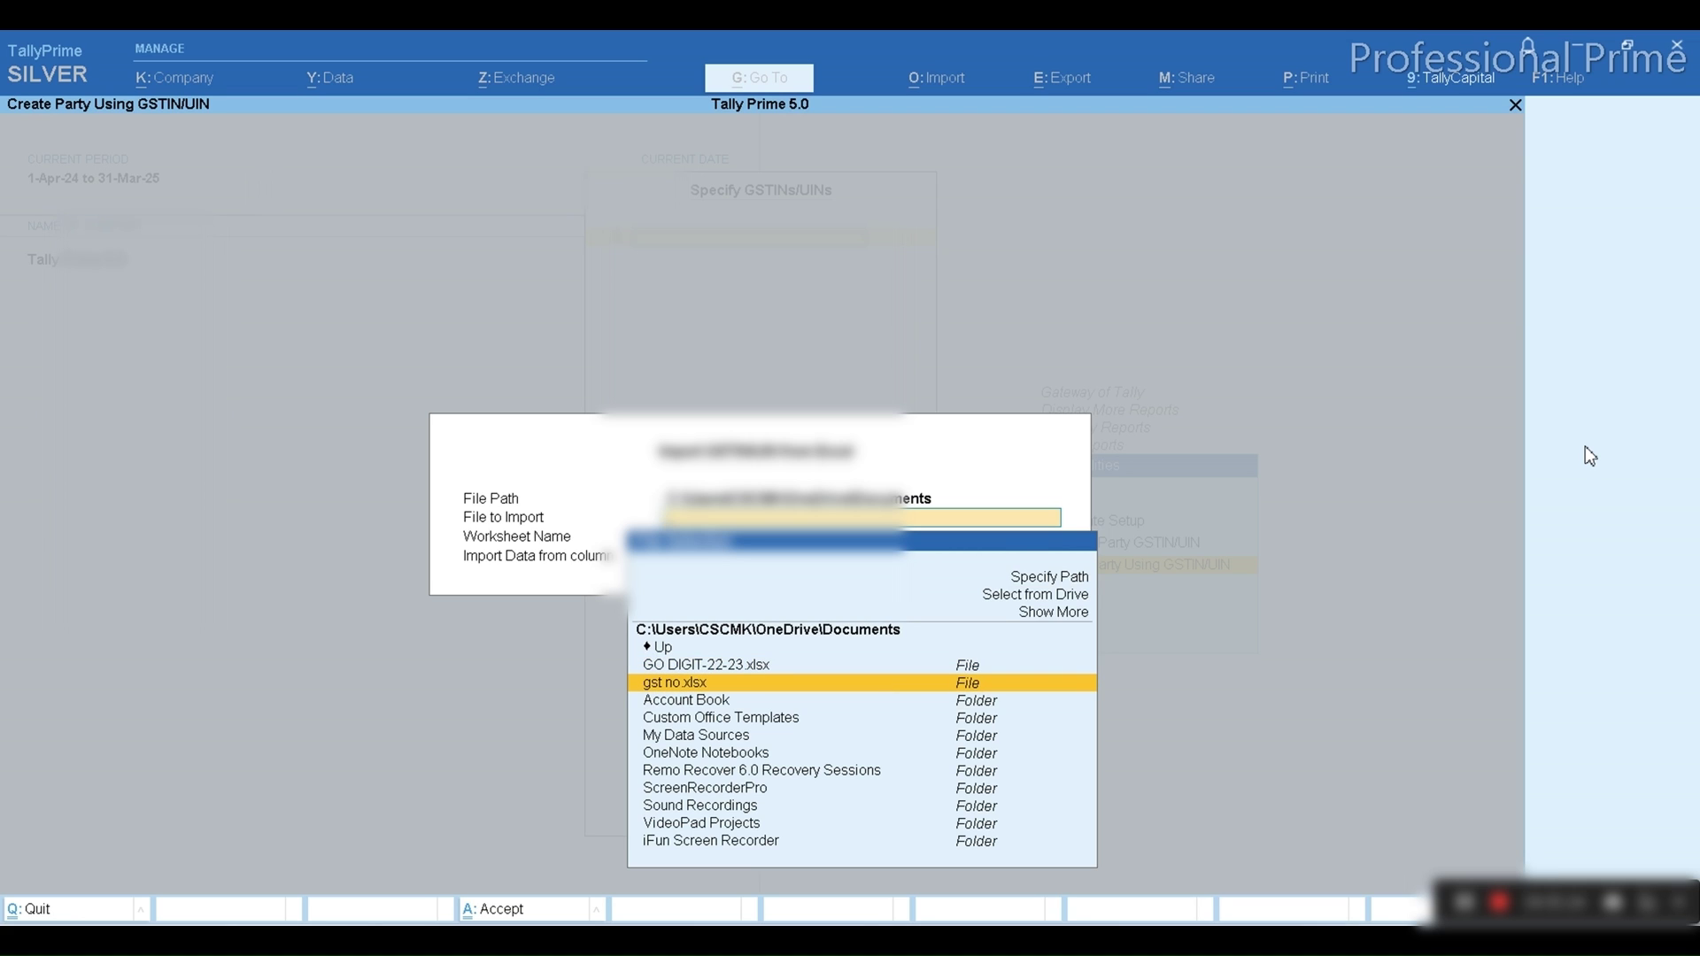
key("Return")
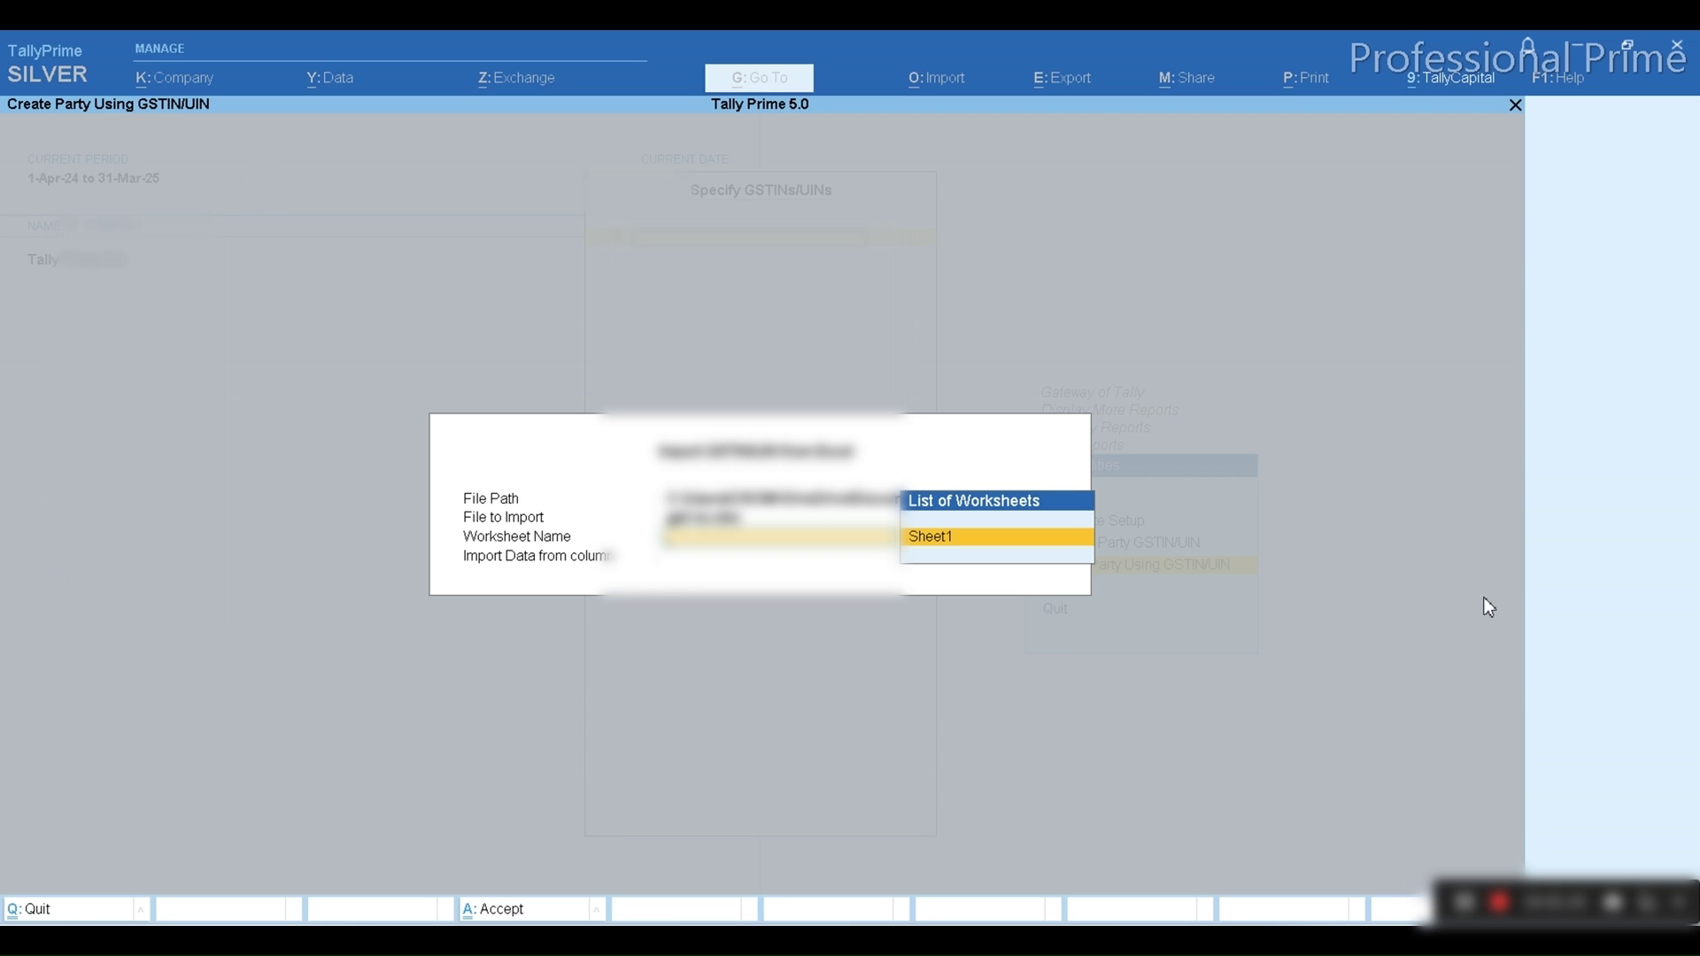
Import the GSTINs/UINs from column A of Sheet1 and accept the list to fetch the parties' details.
left_click(974, 538)
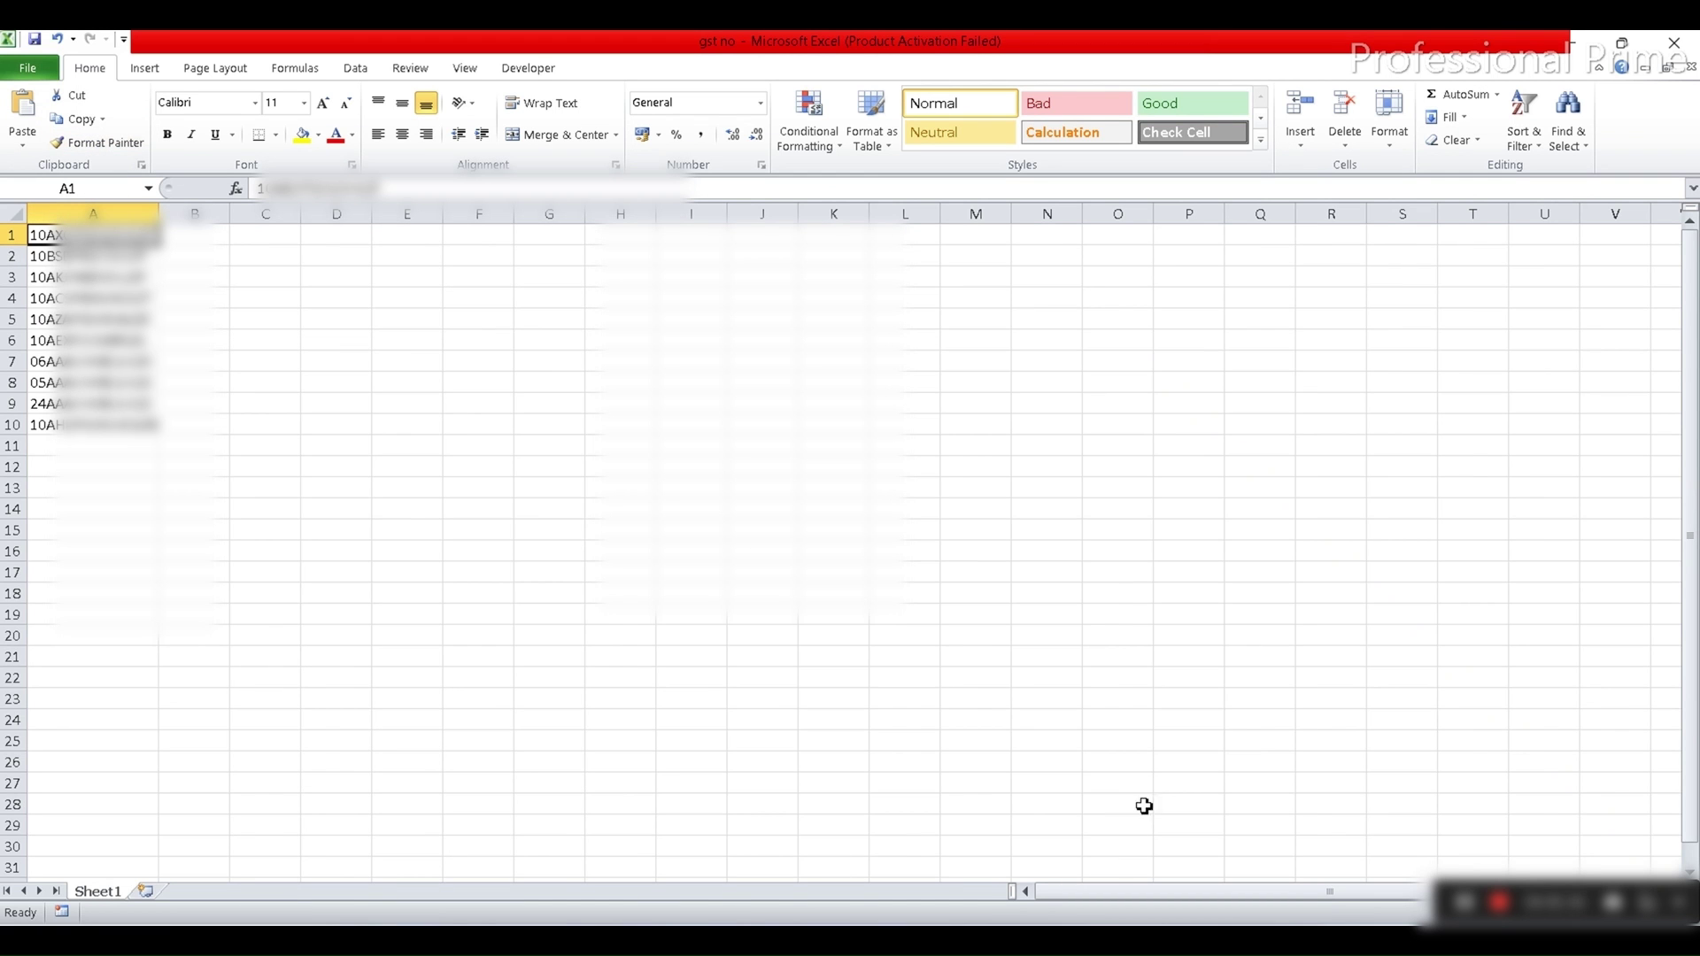
mouse_move(1120, 940)
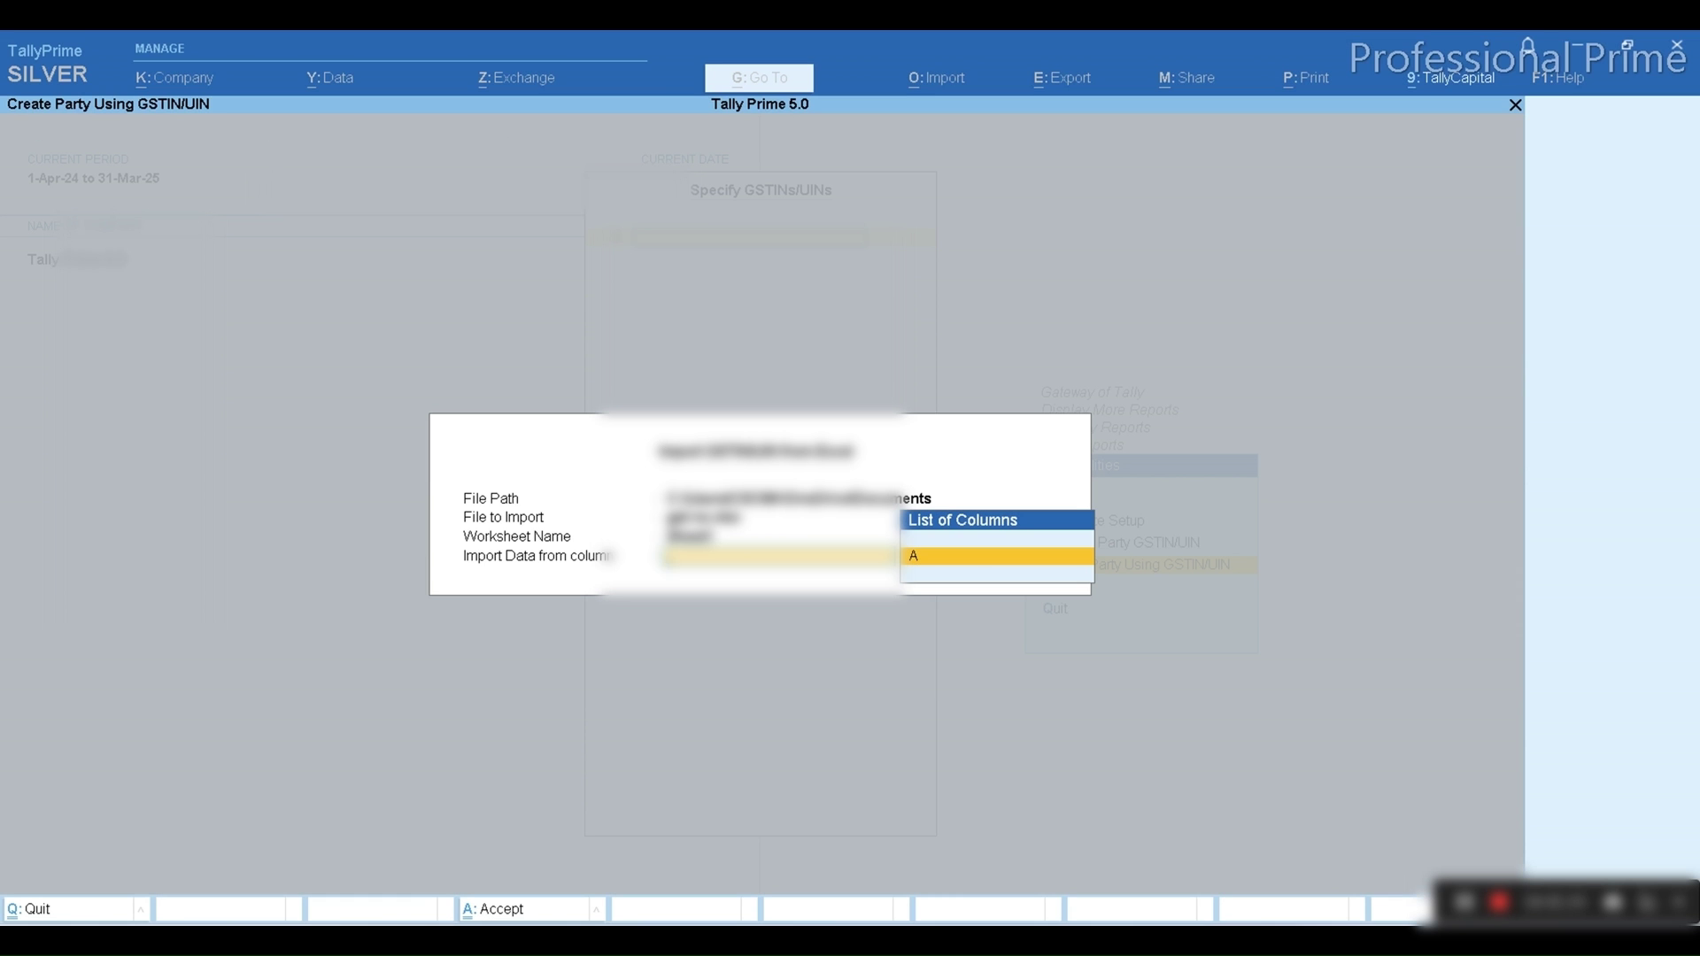
key("Return")
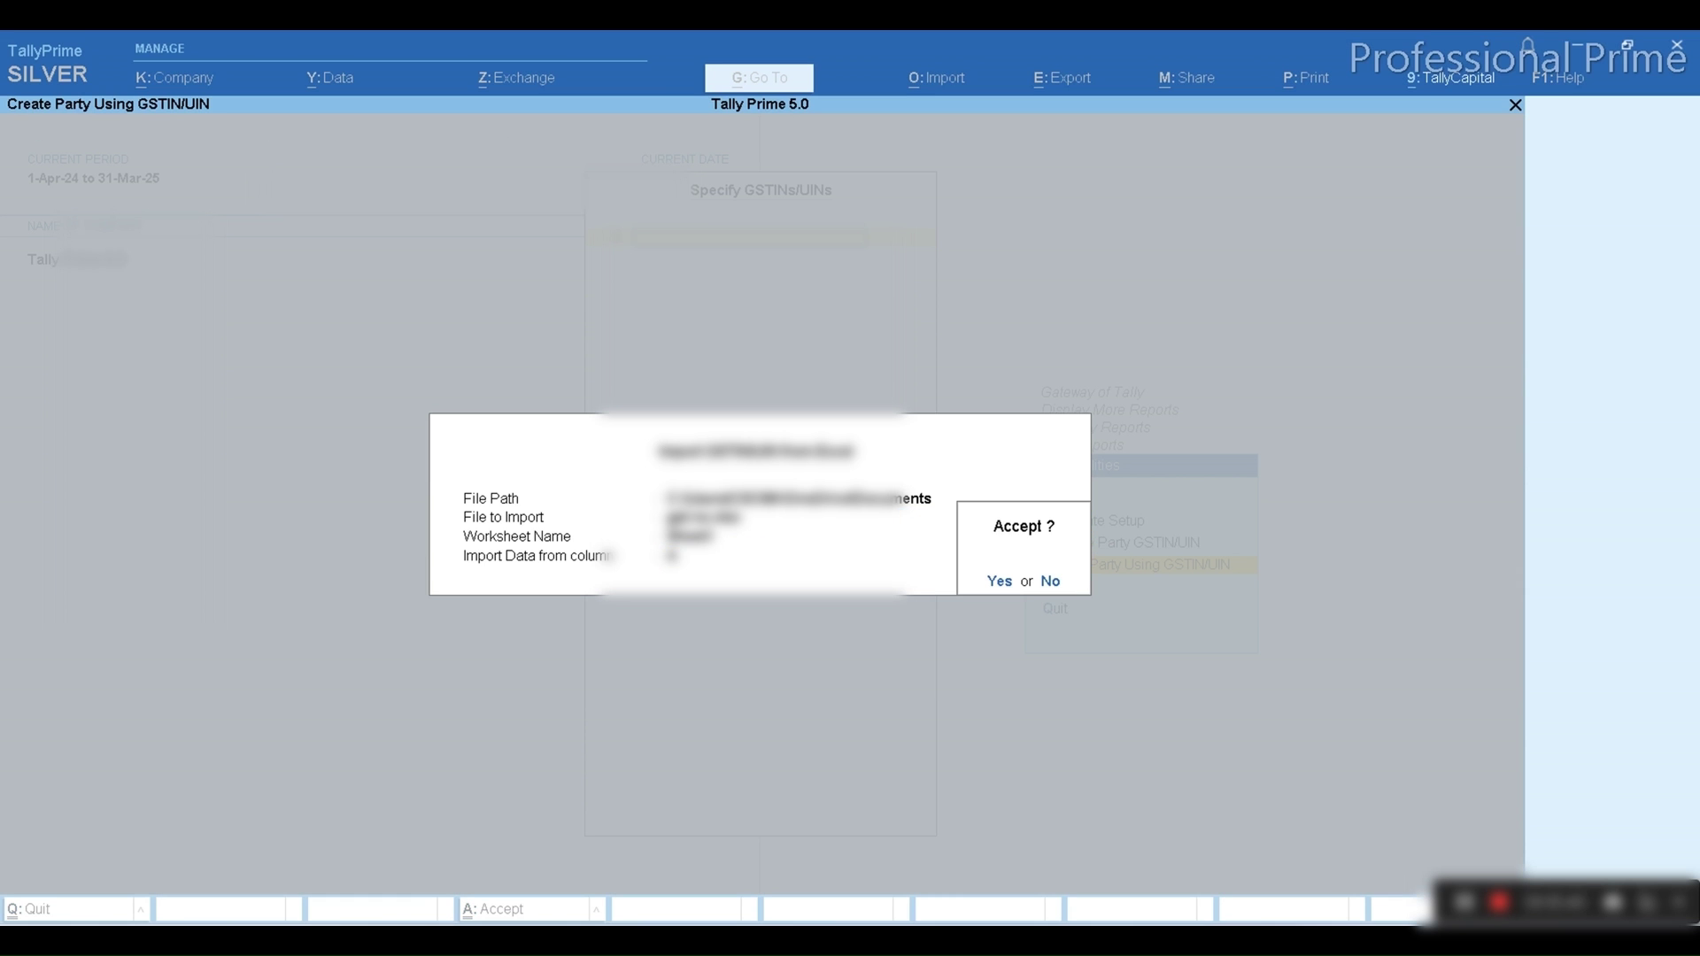
key("Return")
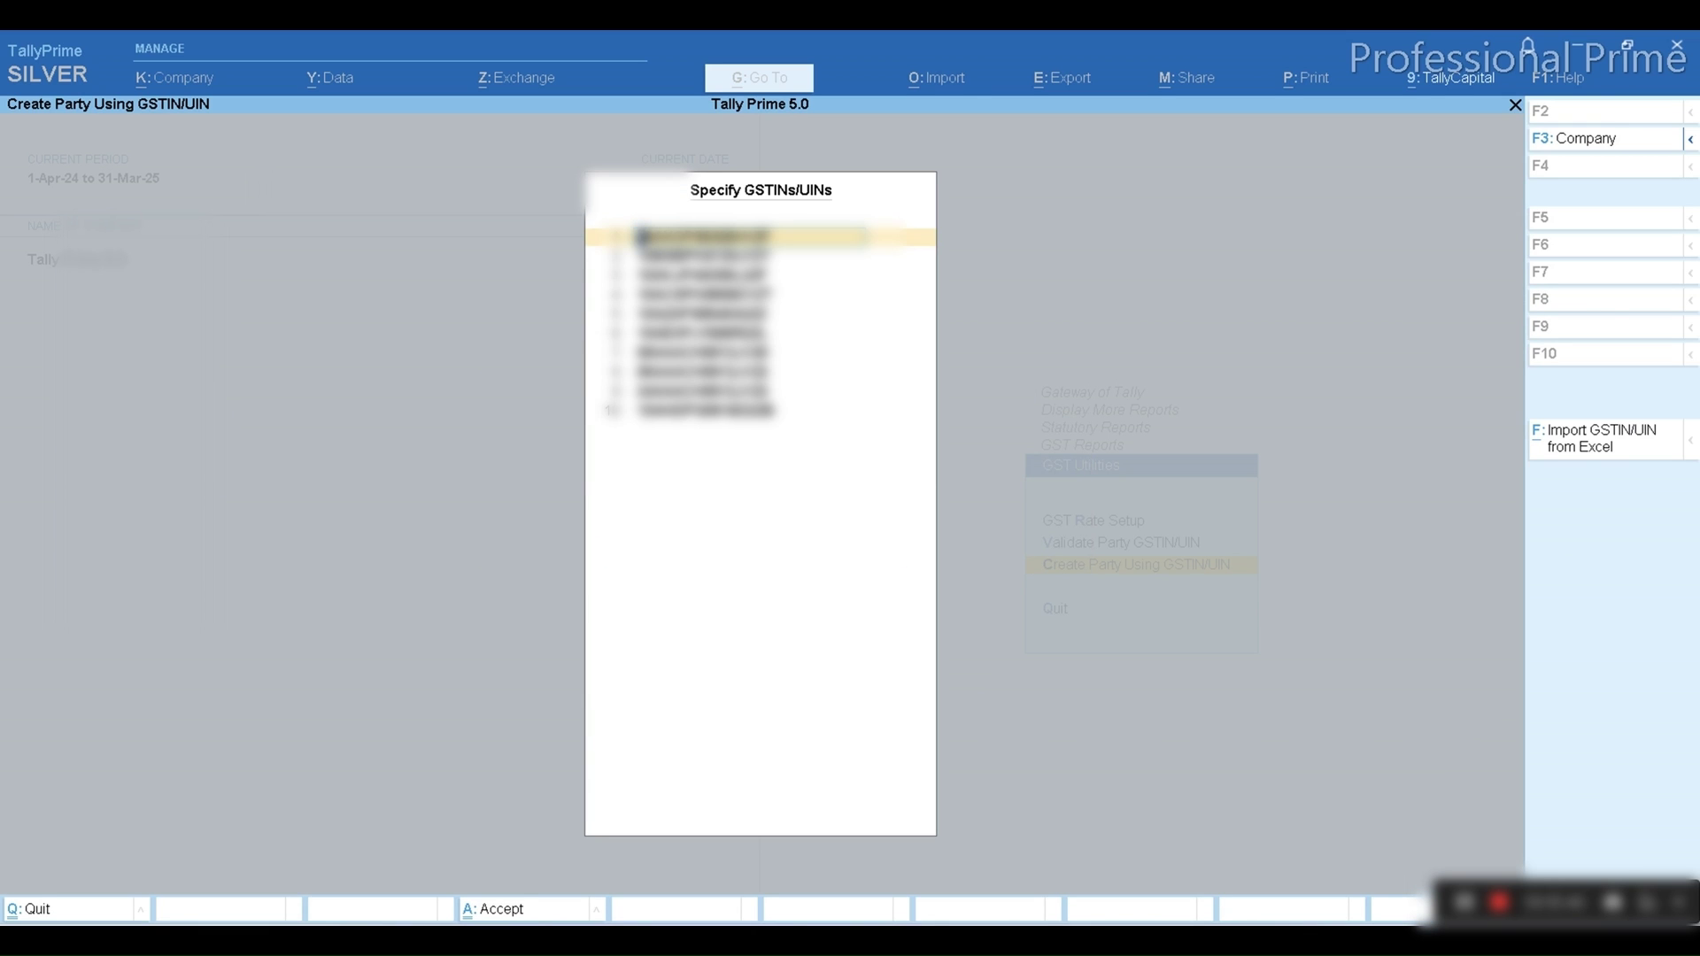
key("ctrl")
key("ctrl+a")
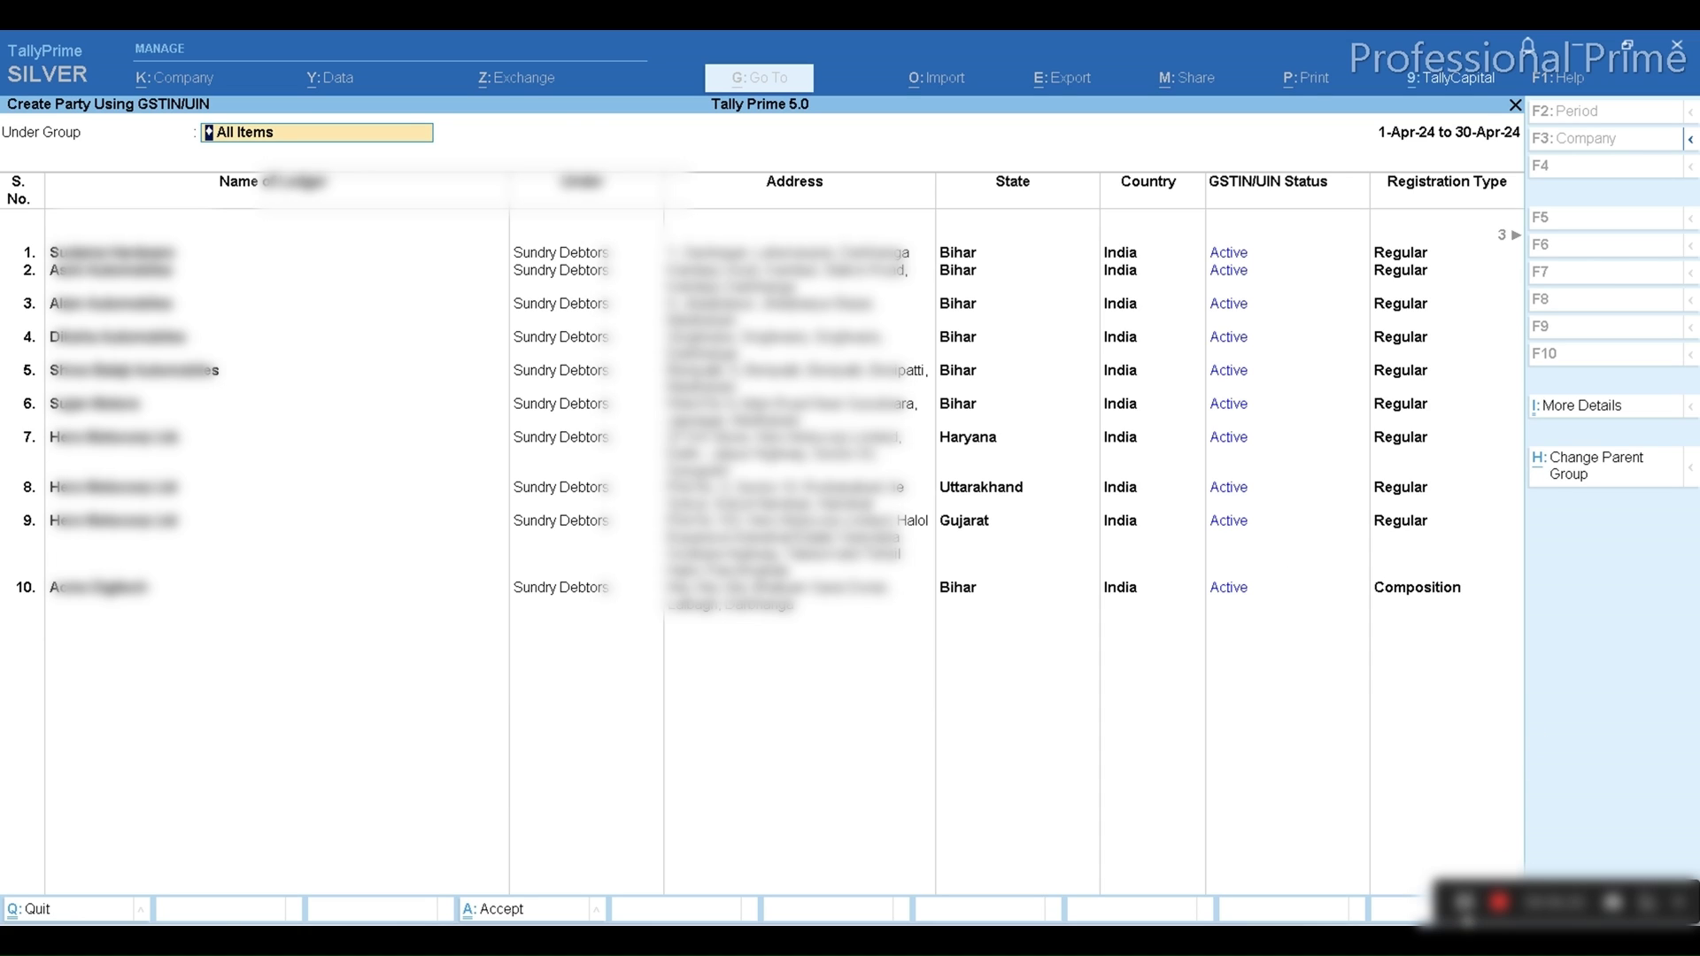
Remove the second party with the duplicate name from the fetched list and create ledgers for the remaining parties.
key("Return")
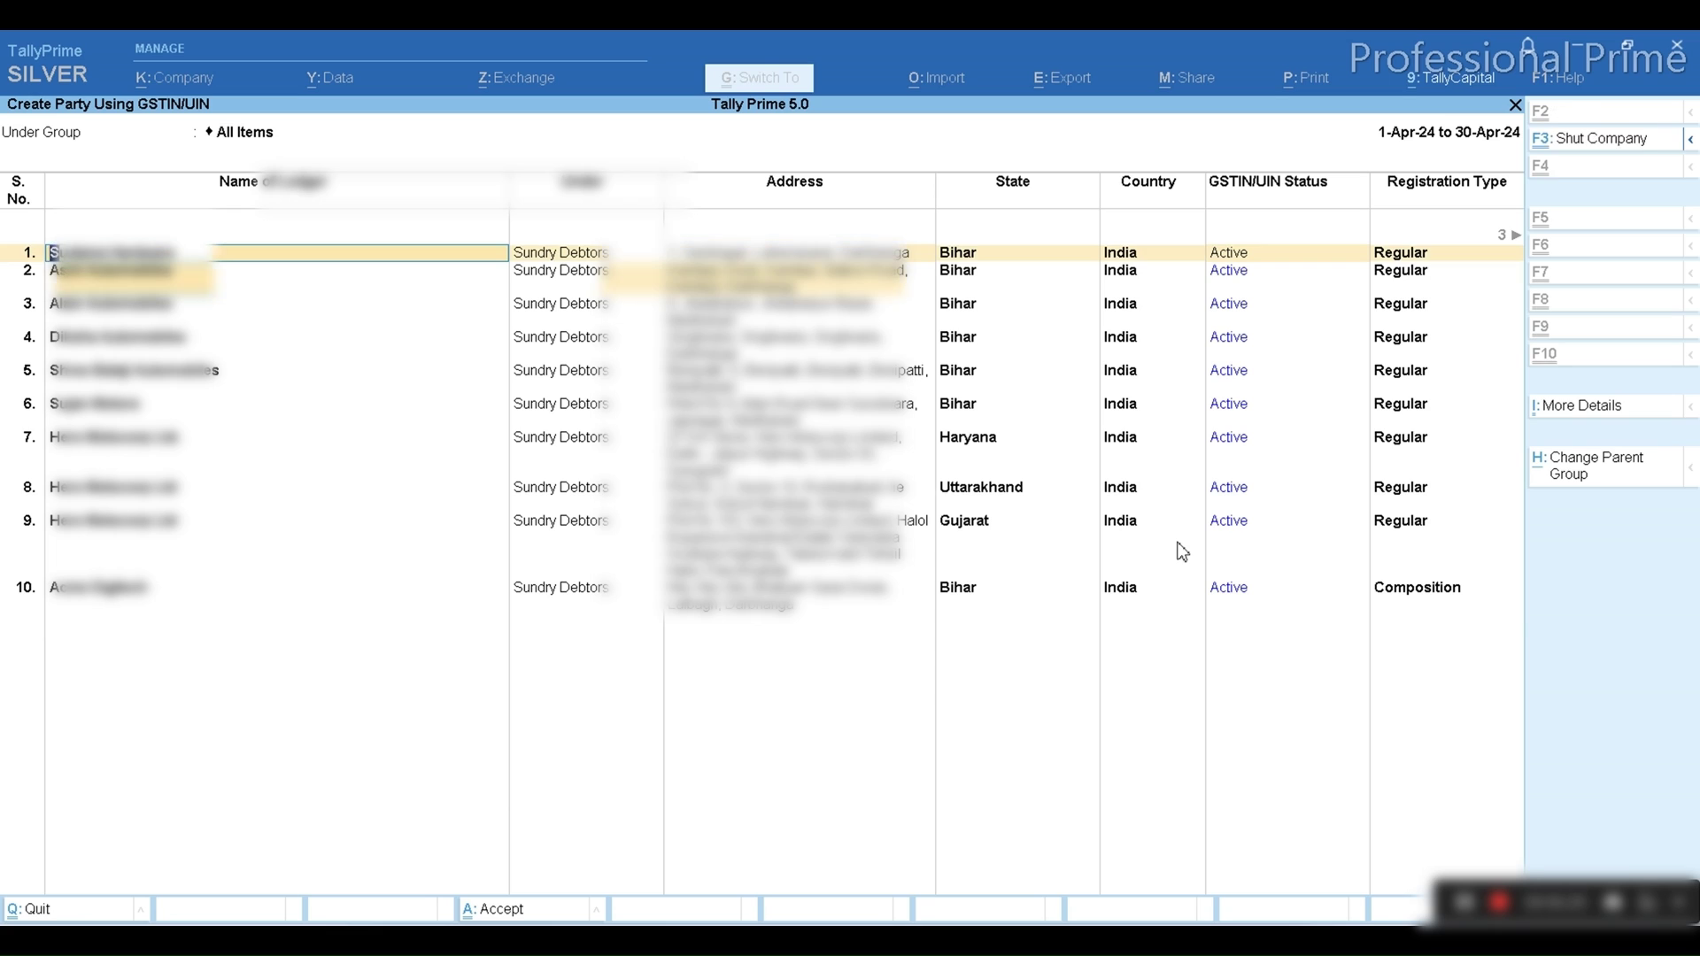
key("Down")
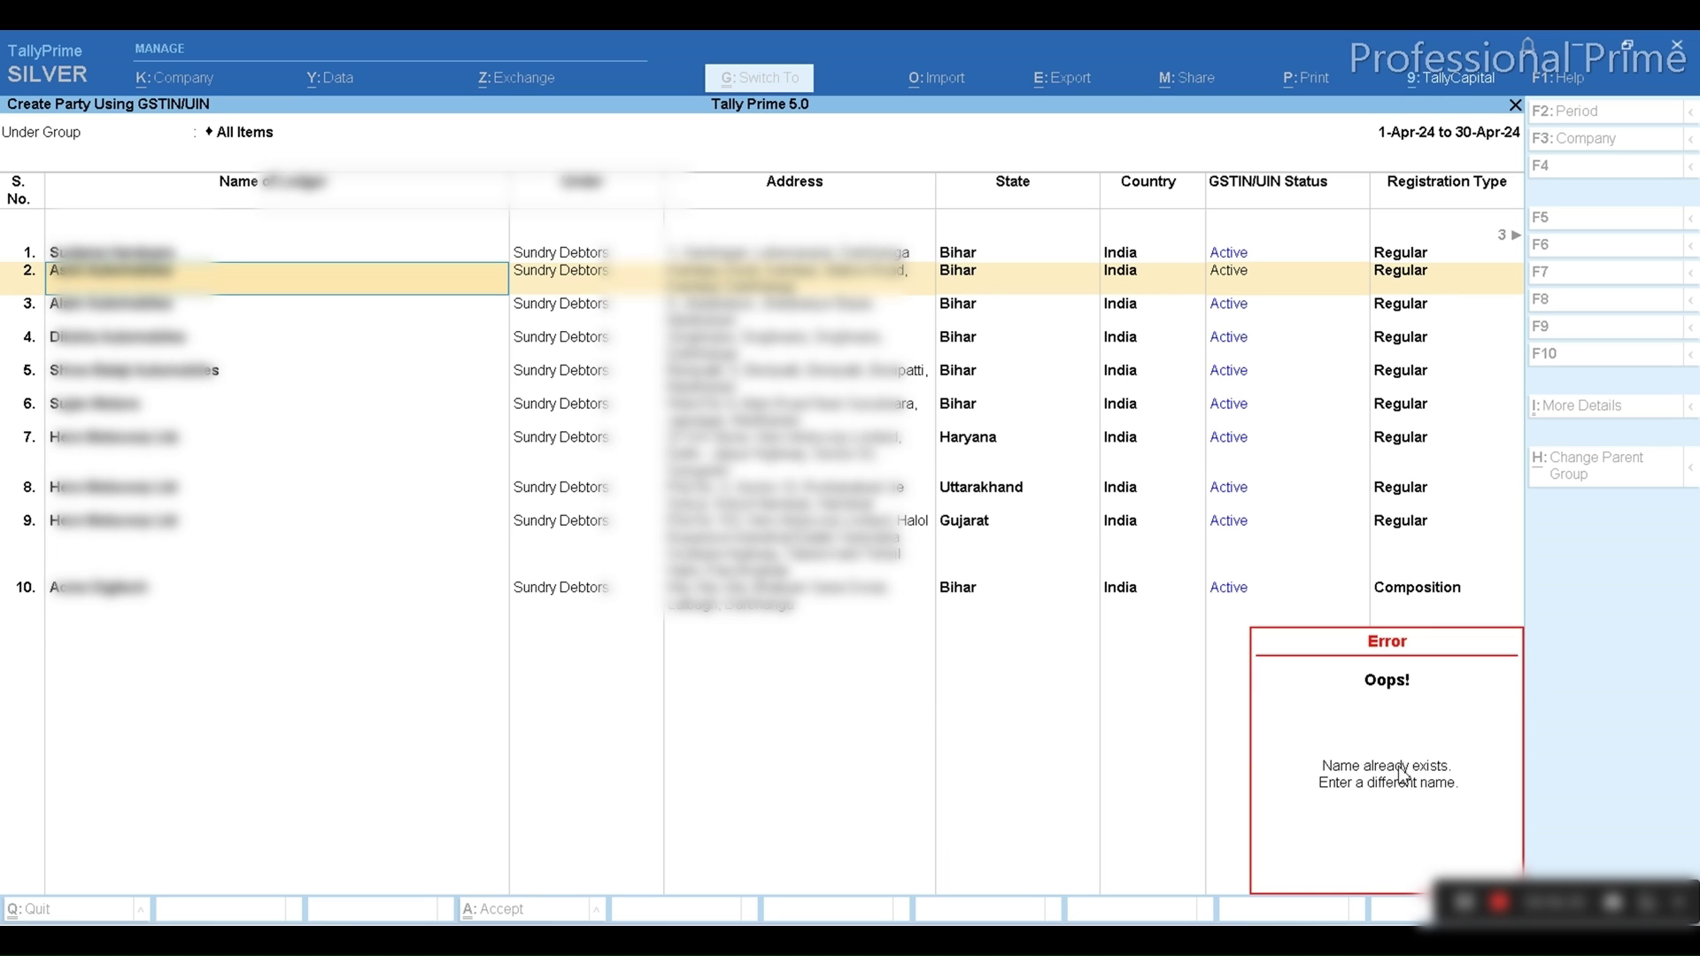
key("Escape")
key("BackSpace")
key("Escape")
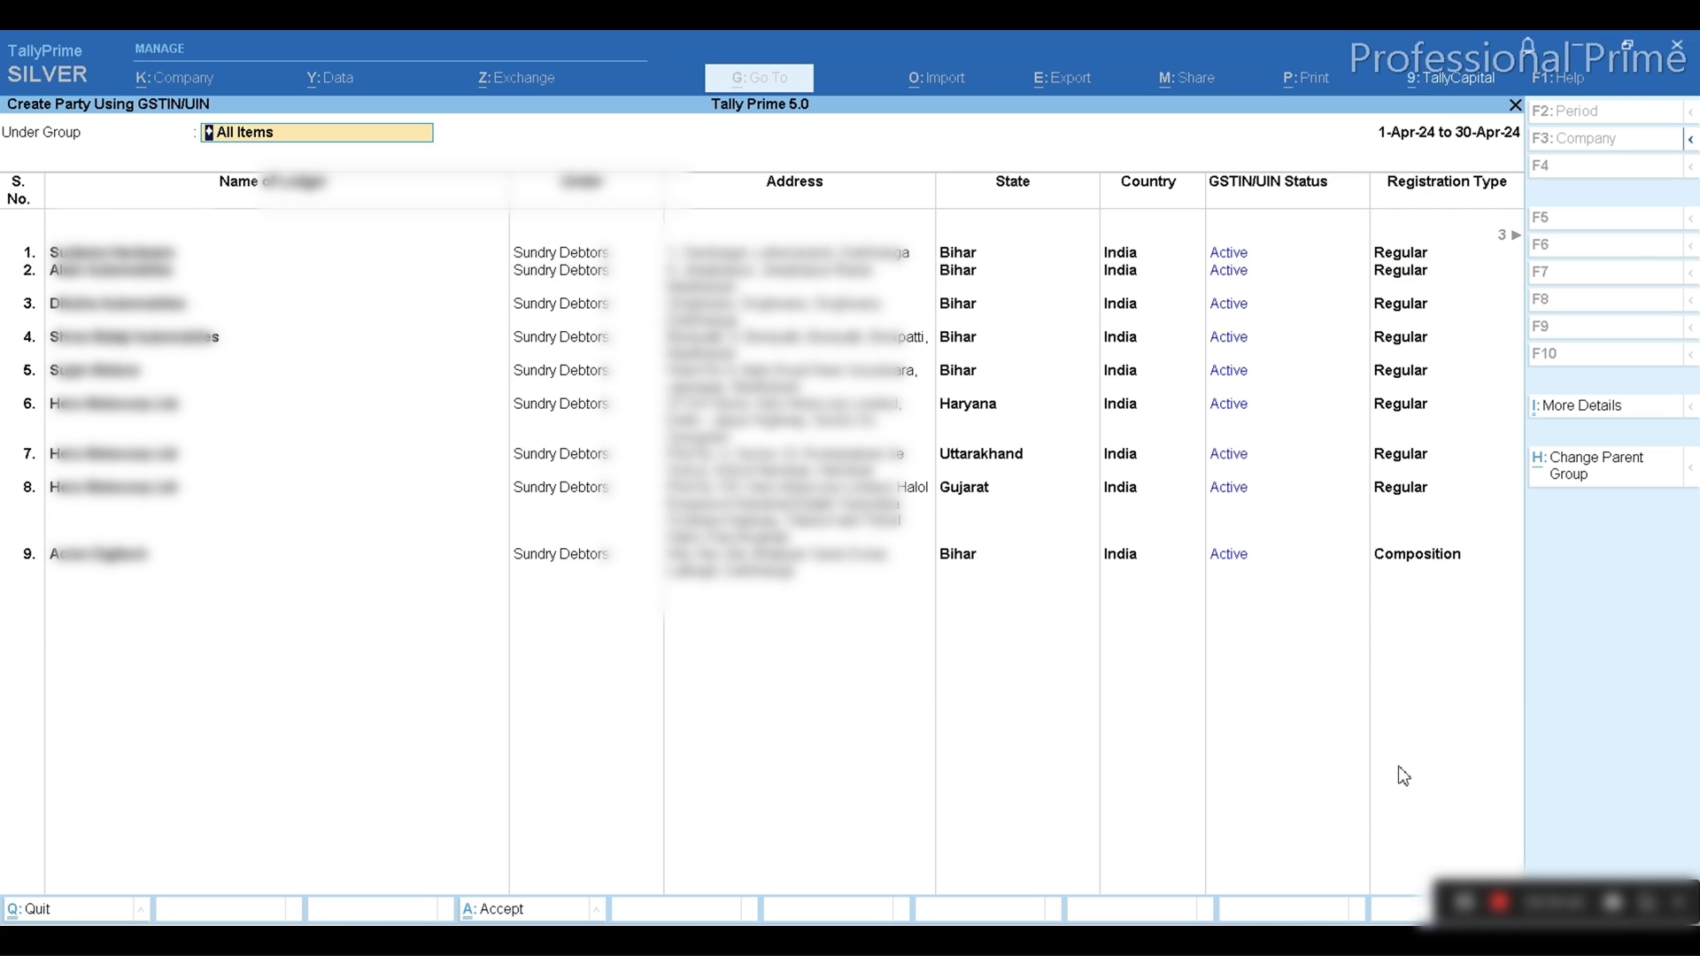
key("ctrl+a")
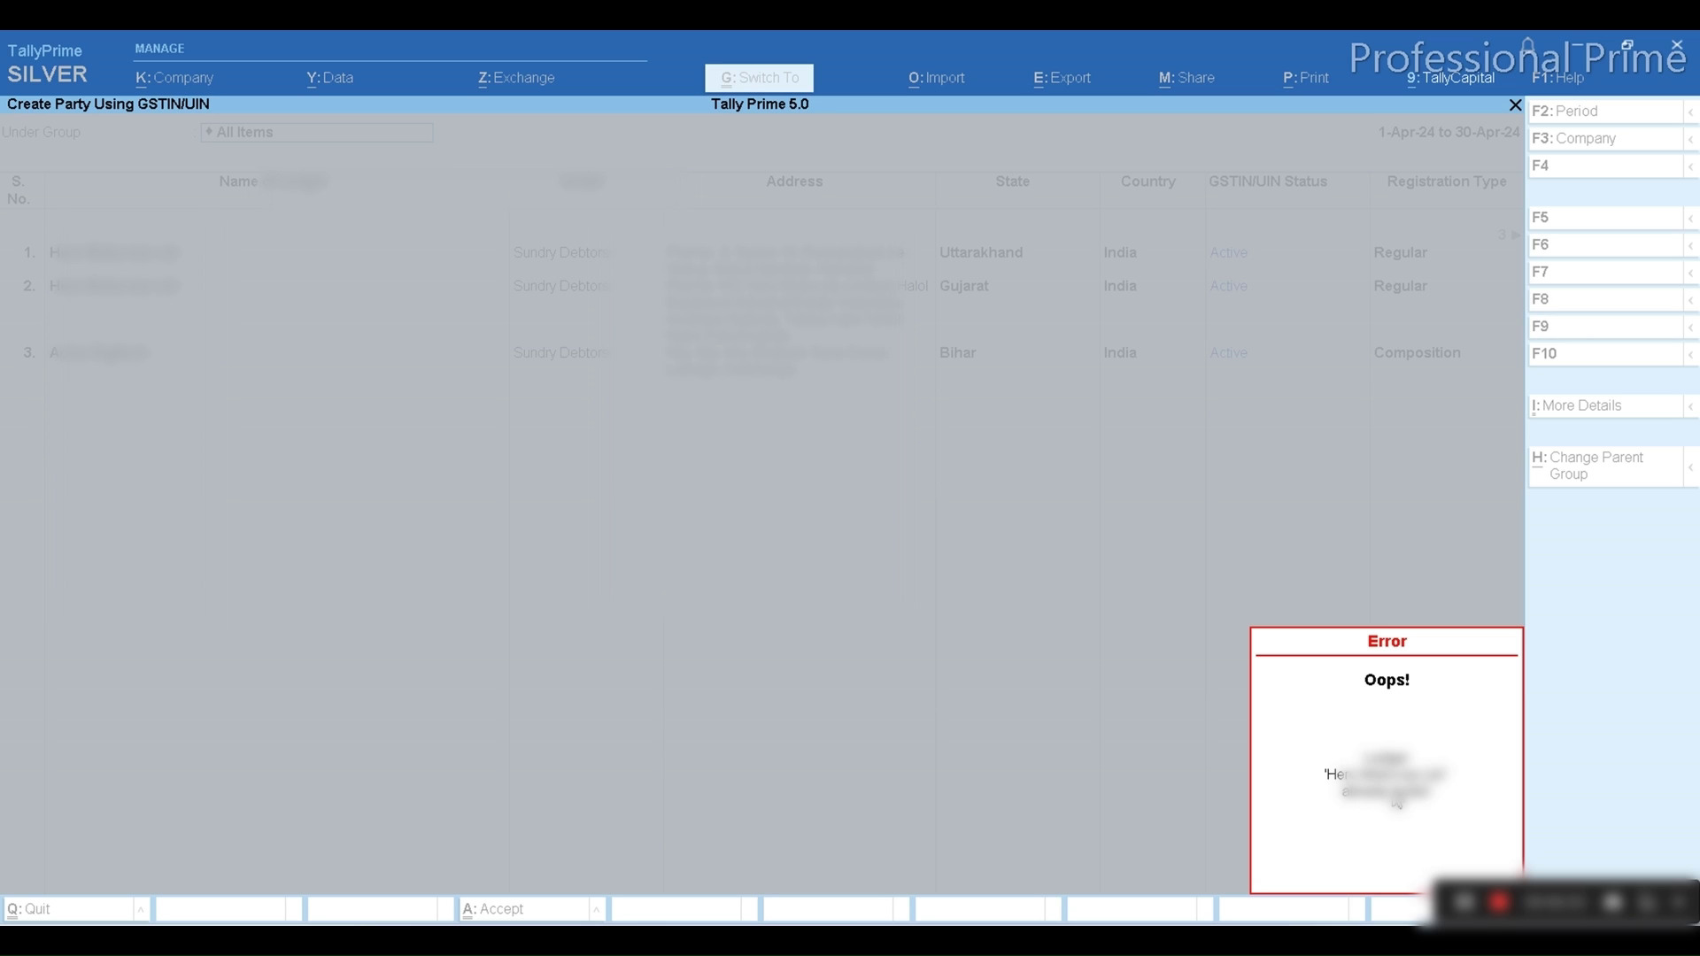
left_click(1396, 803)
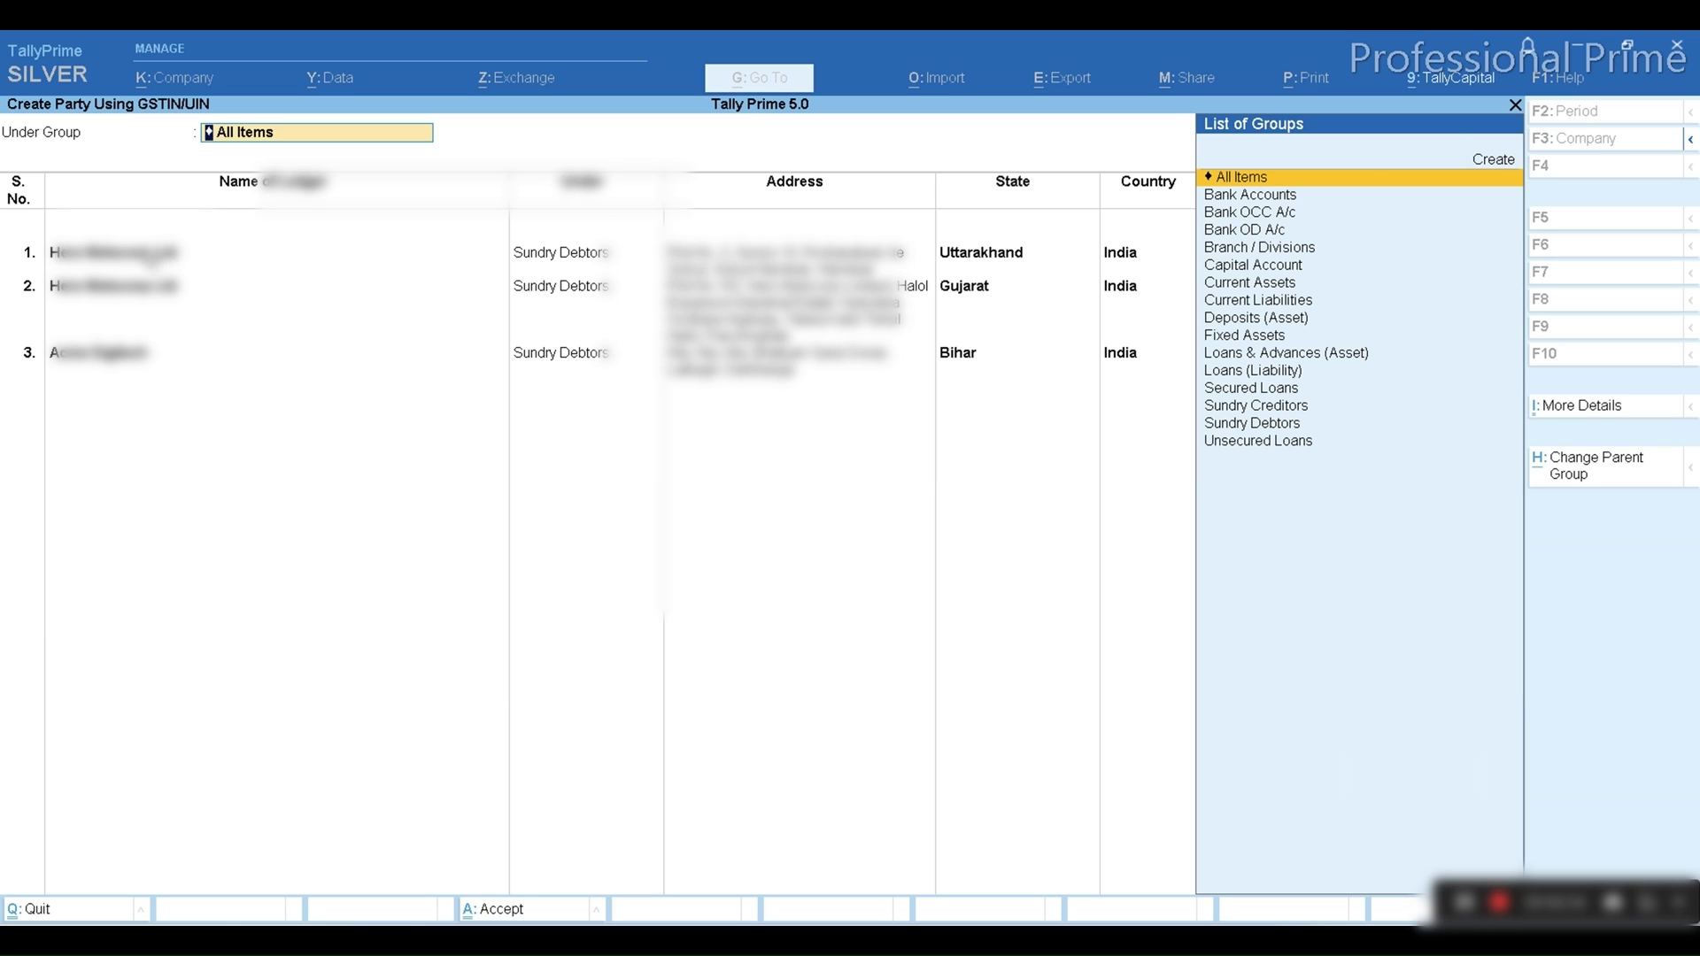
Discard the parties left in the creation list and return to the Gateway of Tally.
left_click(150, 258)
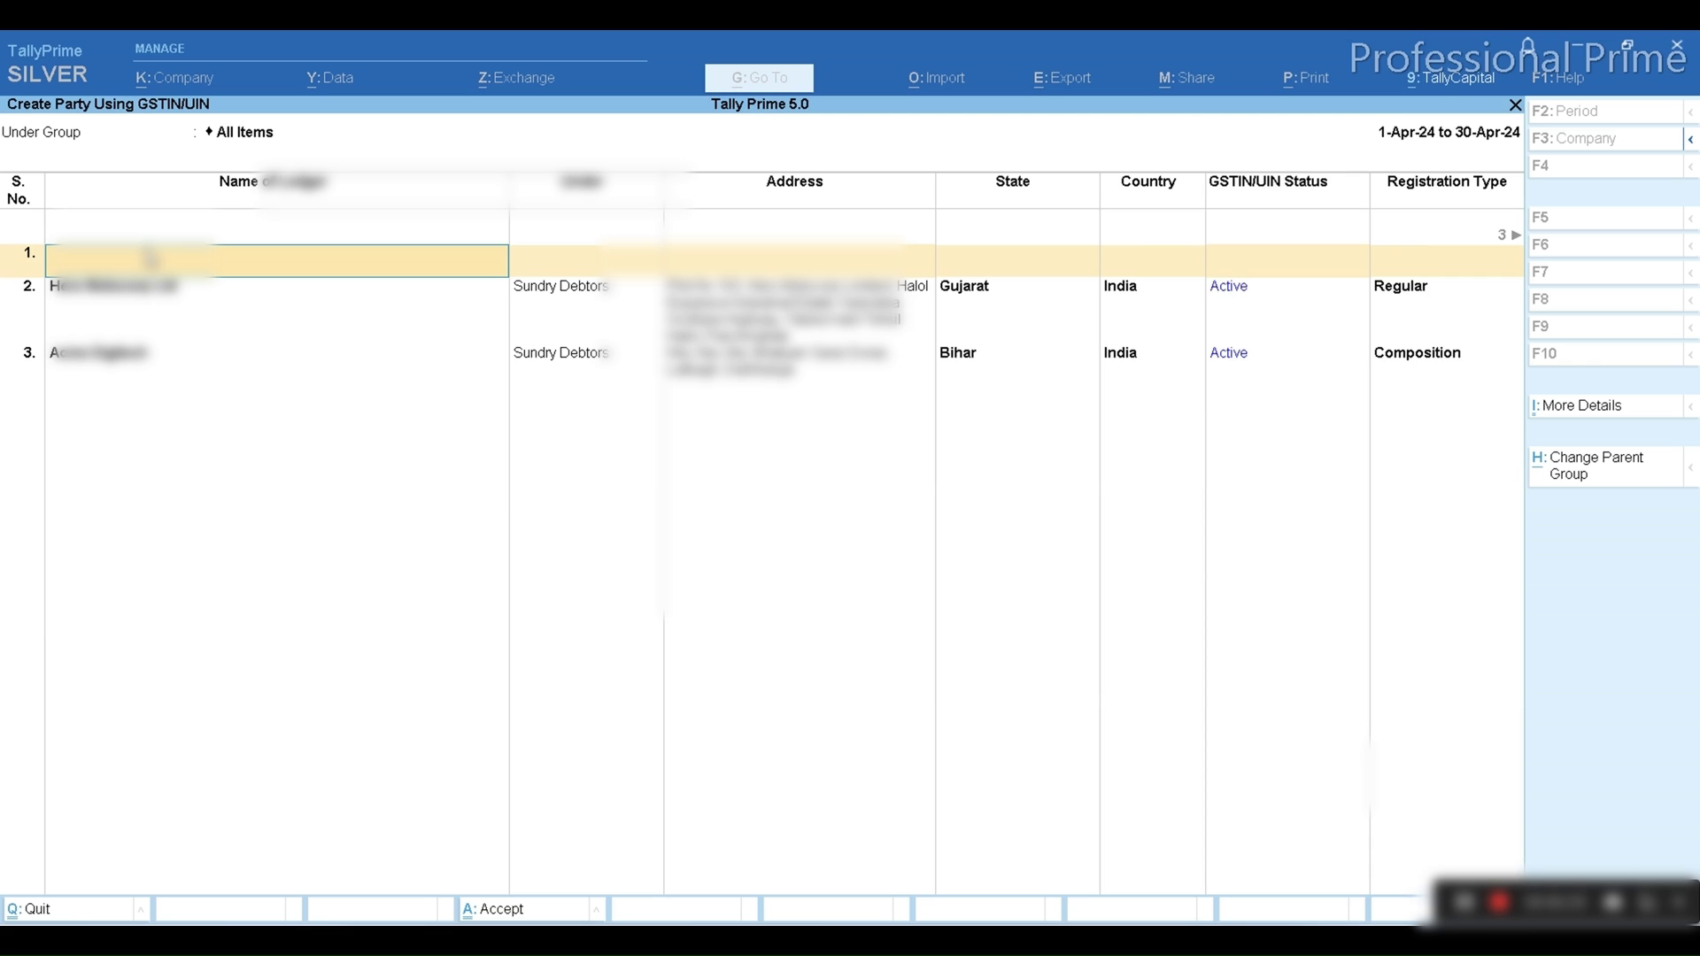
key("ctrl")
key("Escape")
key("Return")
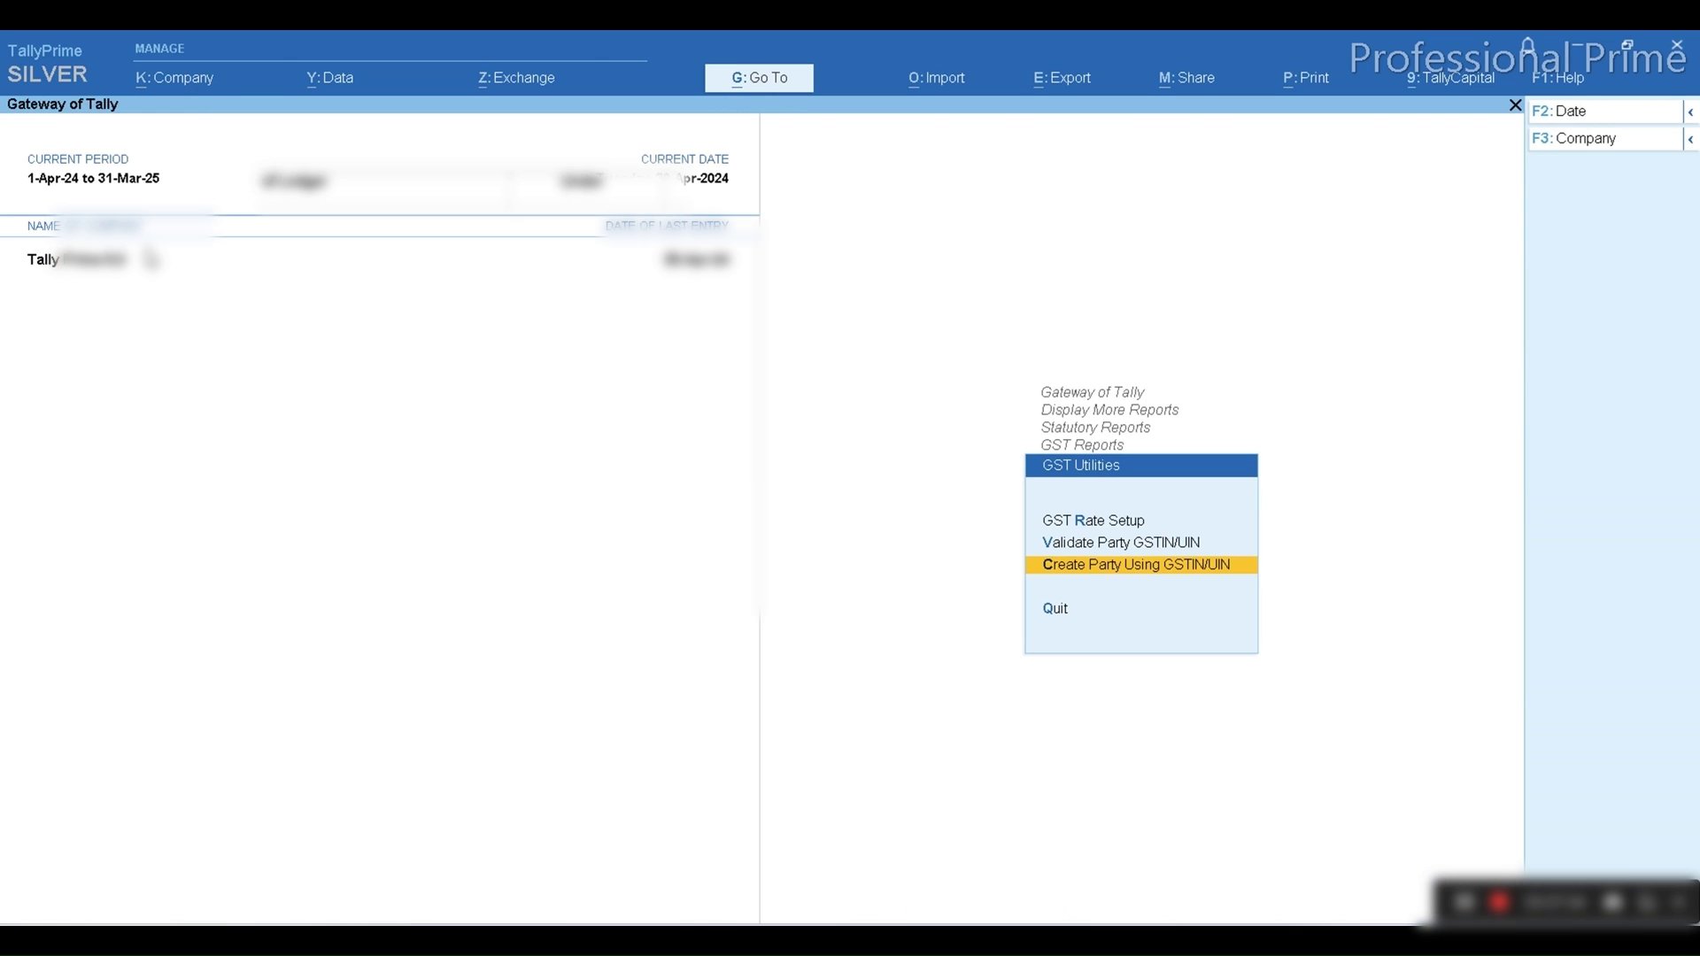
key("Escape")
key("Escape")
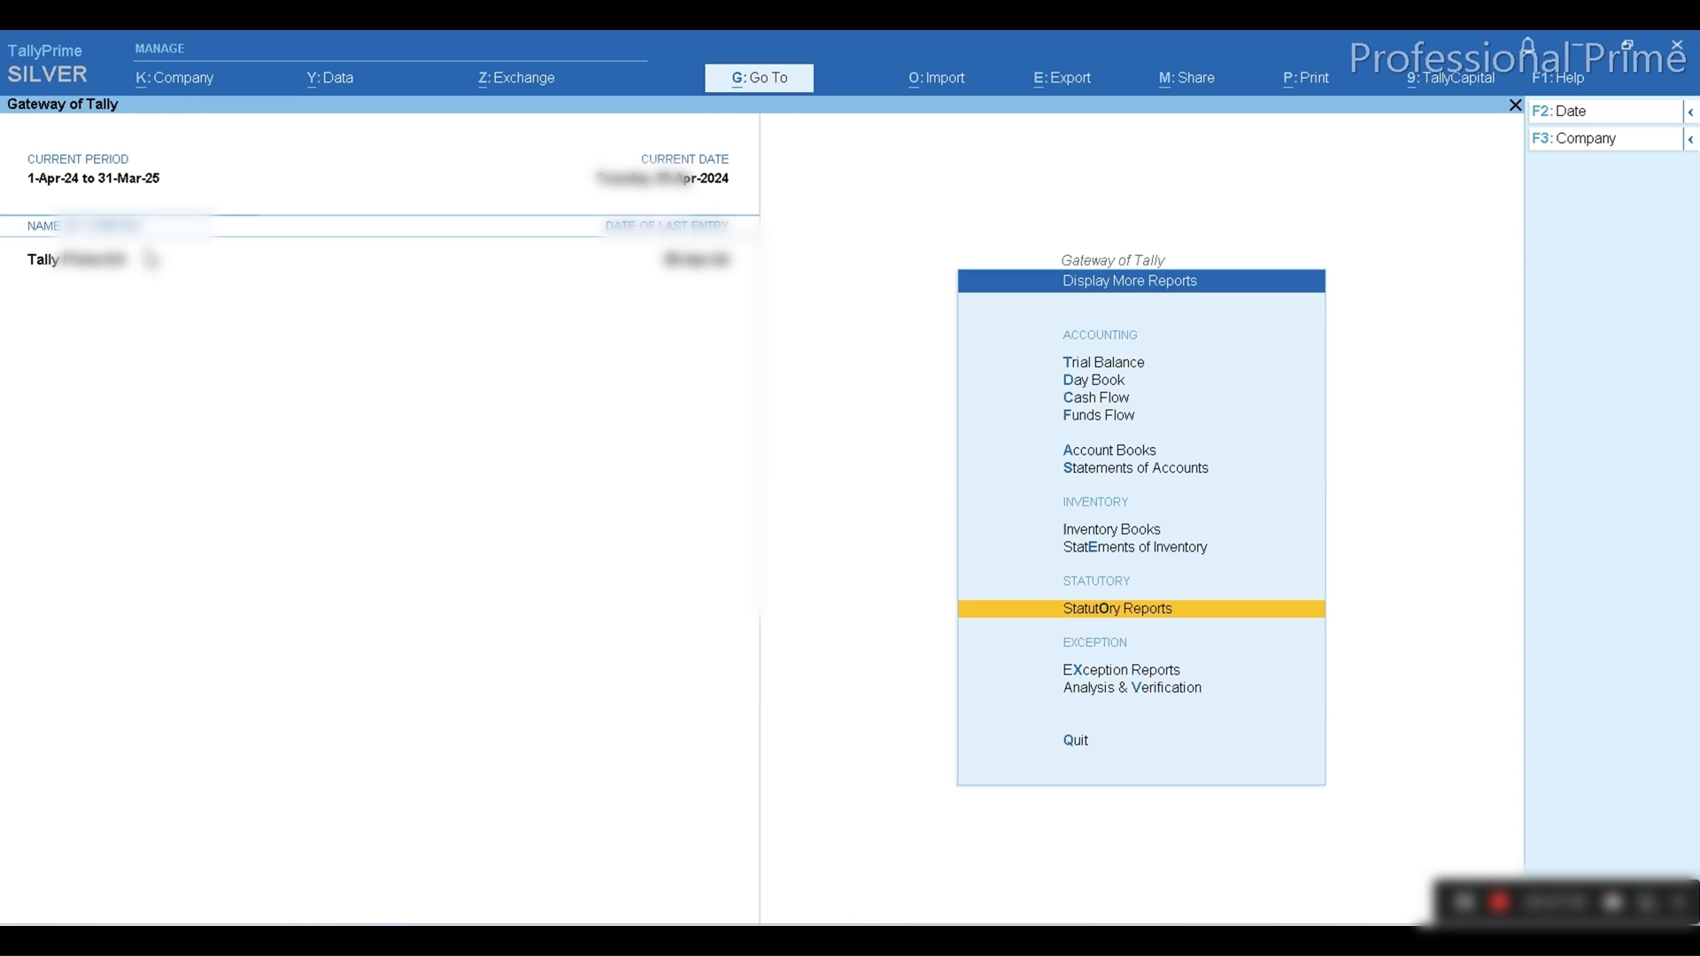
key("Escape")
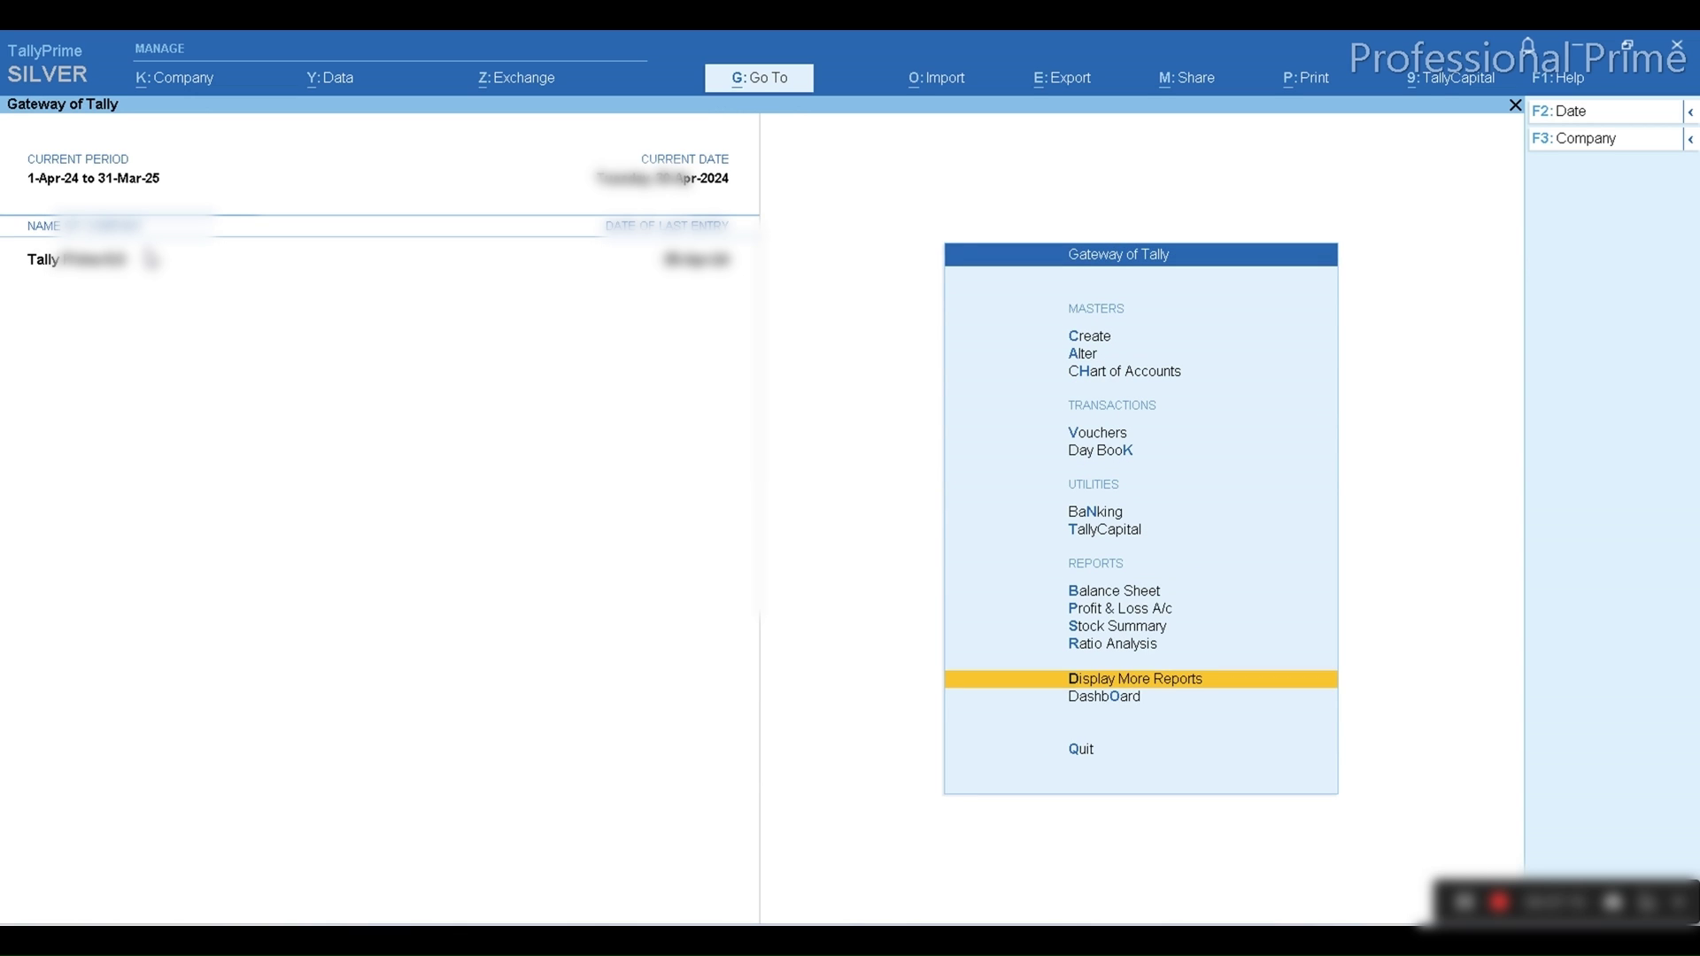
Open the automobiles ledger beginning with "Shr" for alteration and examine its mailing and tax registration details.
key("a")
key("Down")
key("Return")
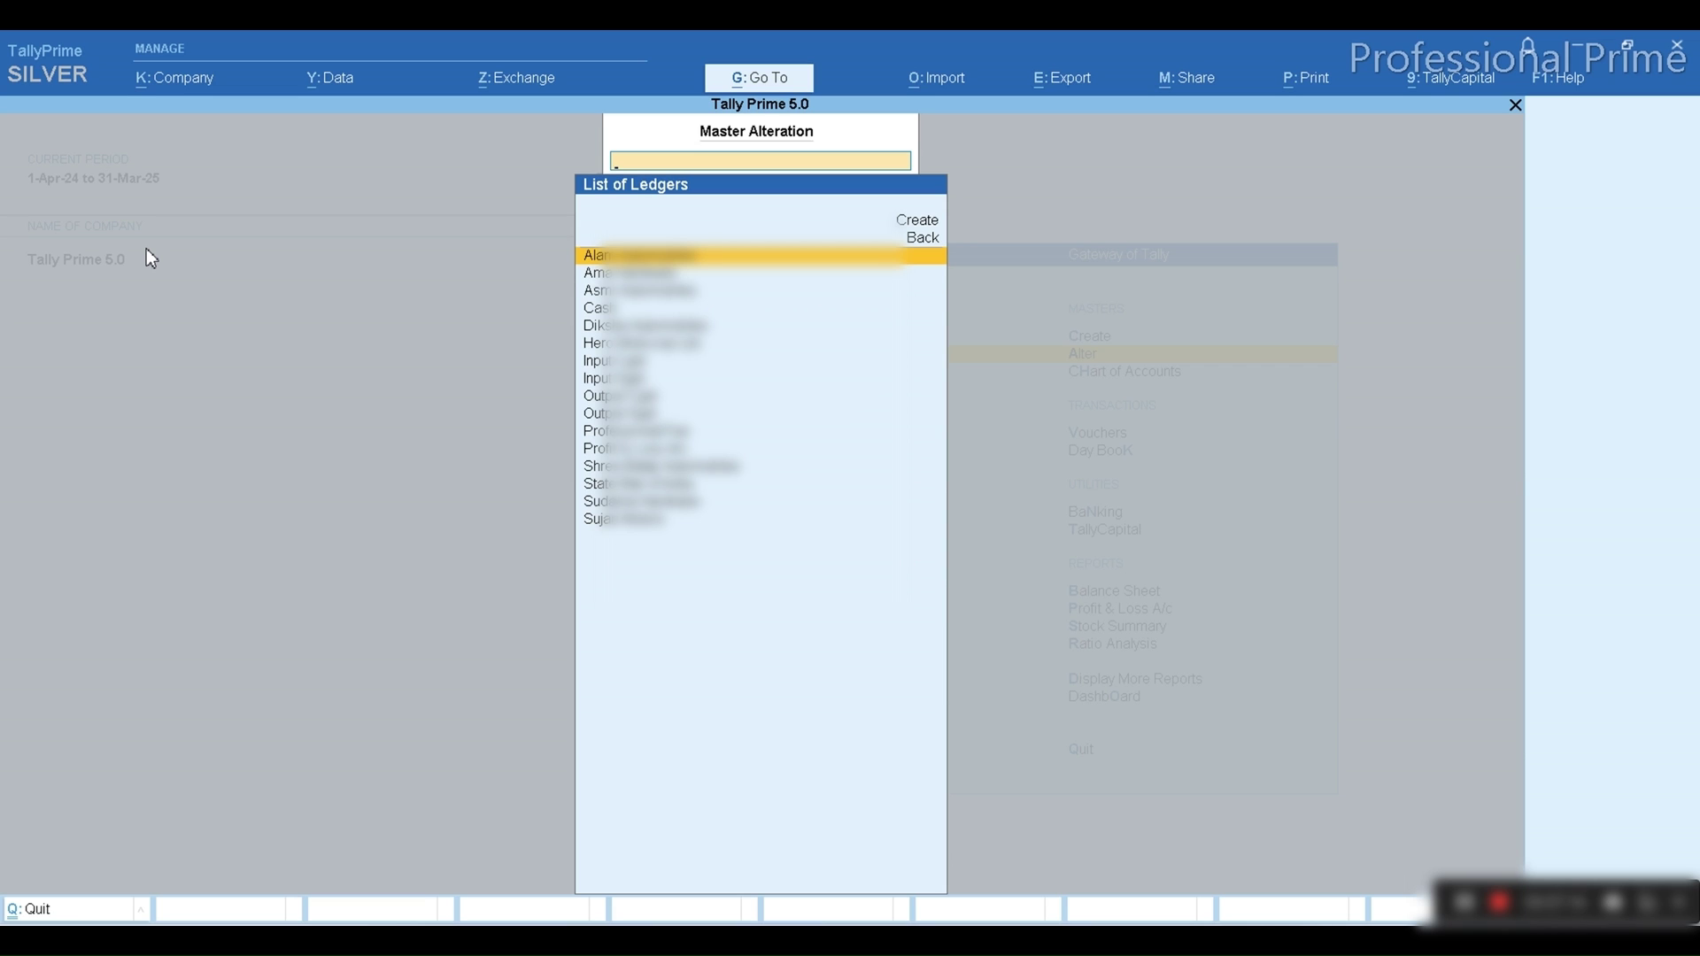
key("Down")
key("Down")
key("Down")
key("Down")
key("Down")
key("Down")
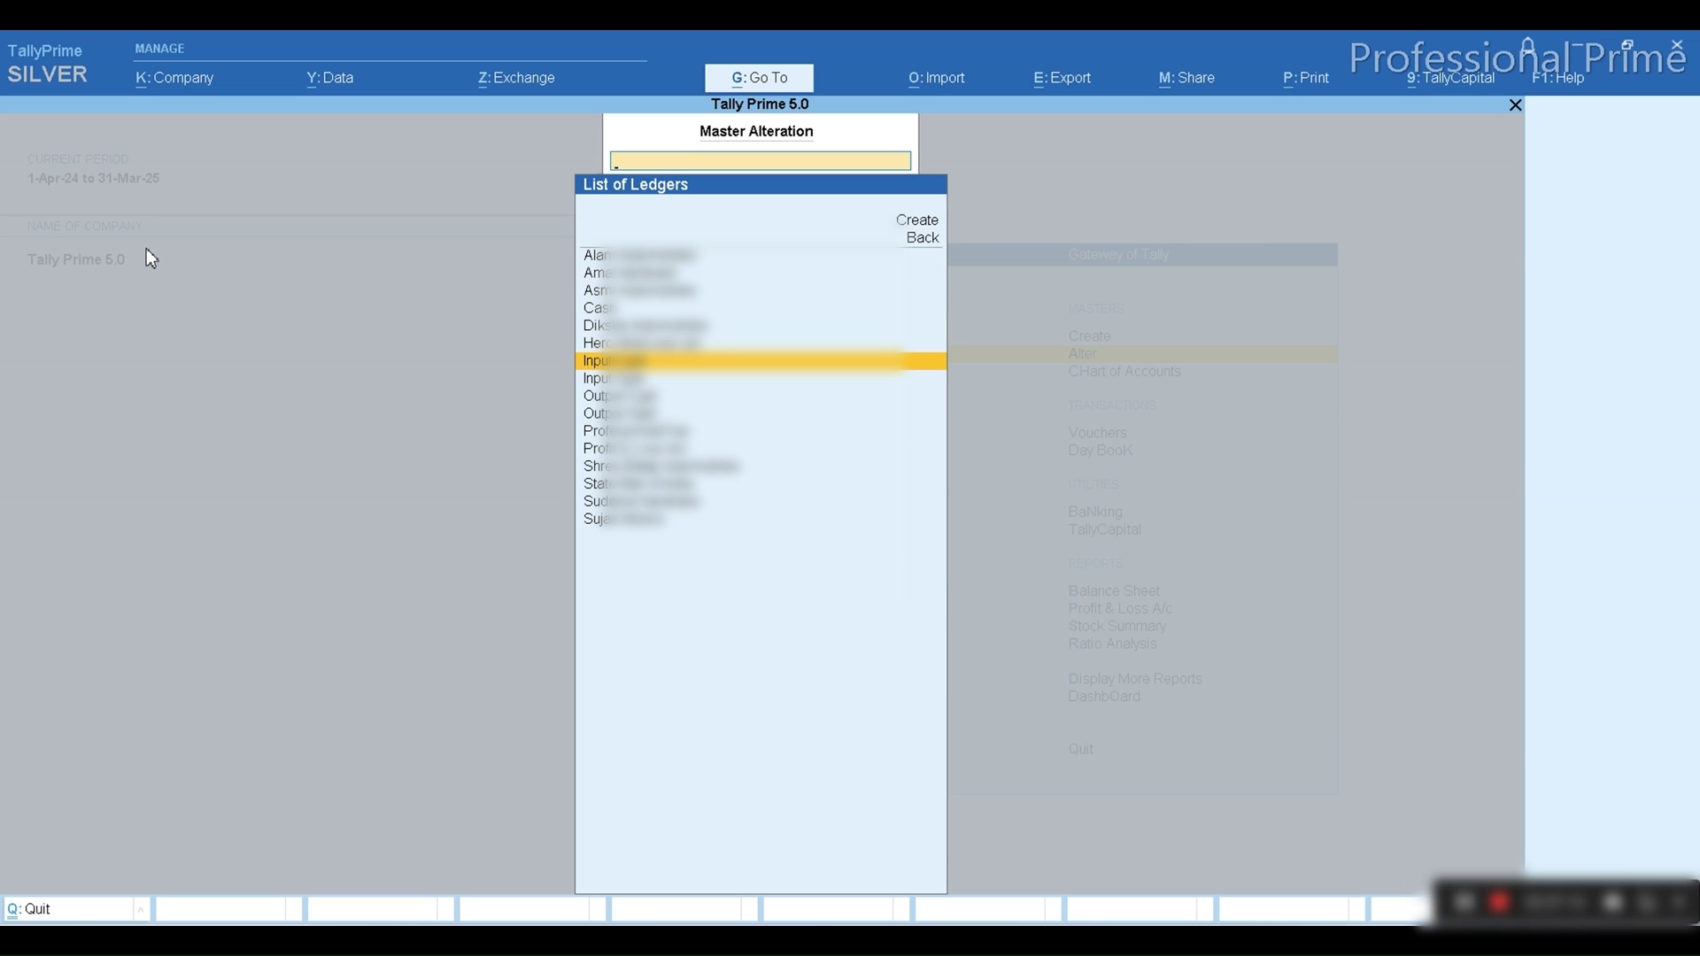
key("Down")
key("Down")
key("Down")
key("Down")
key("Down")
key("Down")
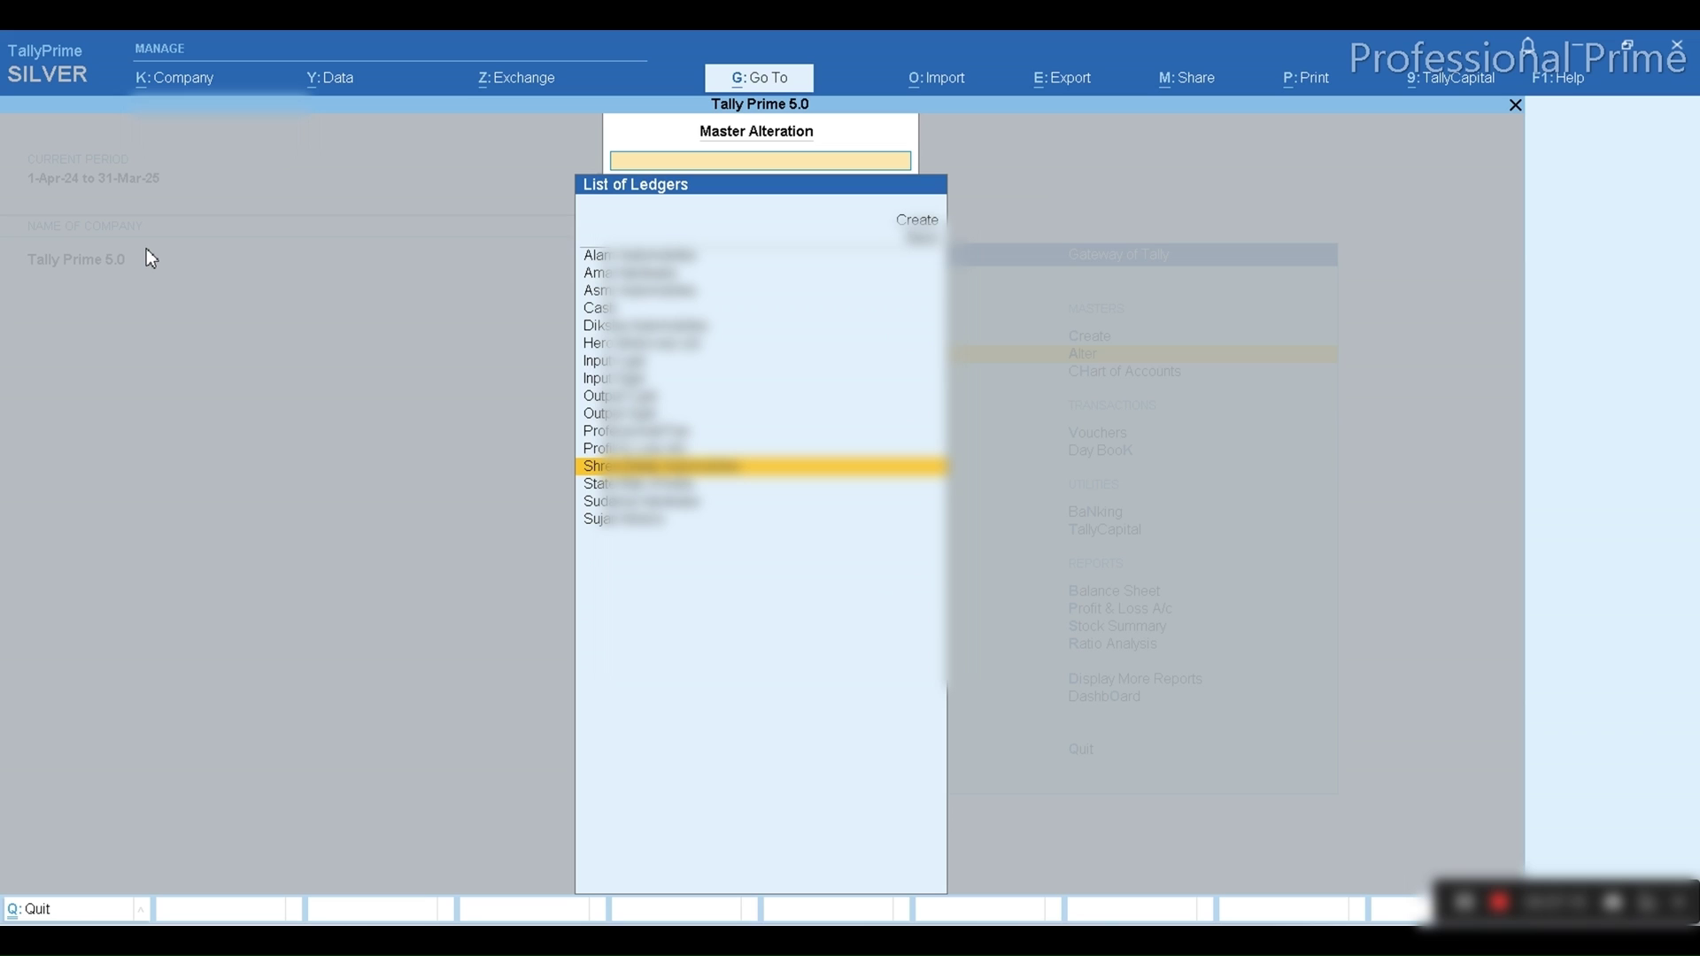
key("Return")
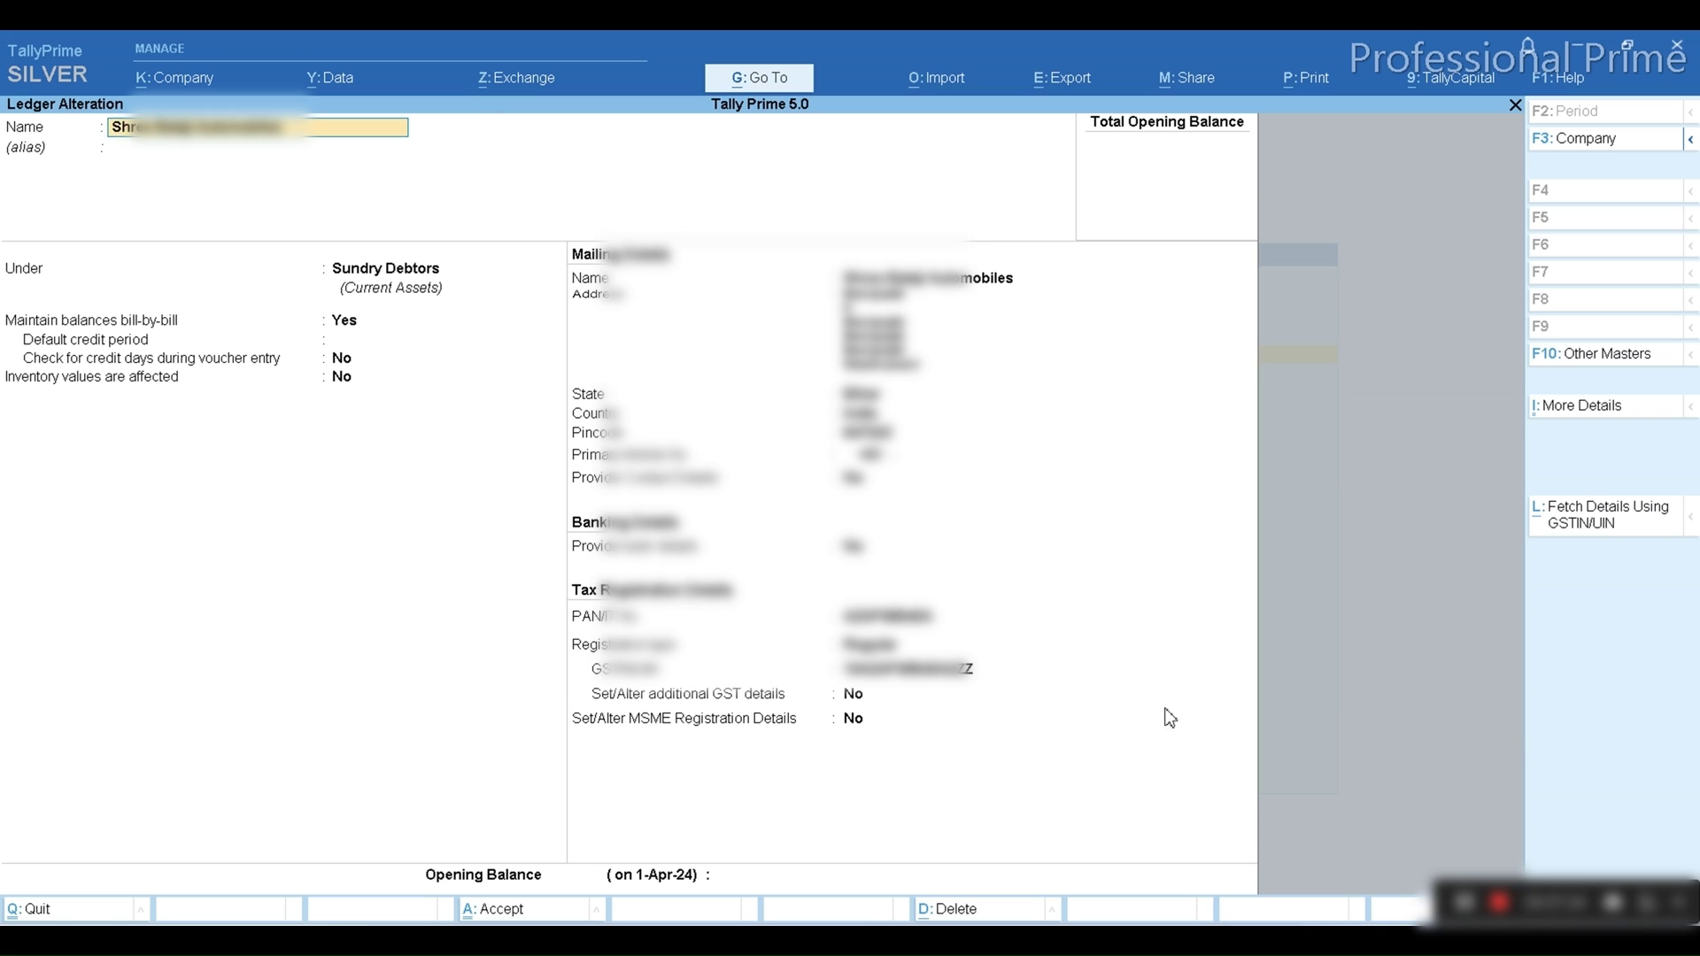
key("Escape")
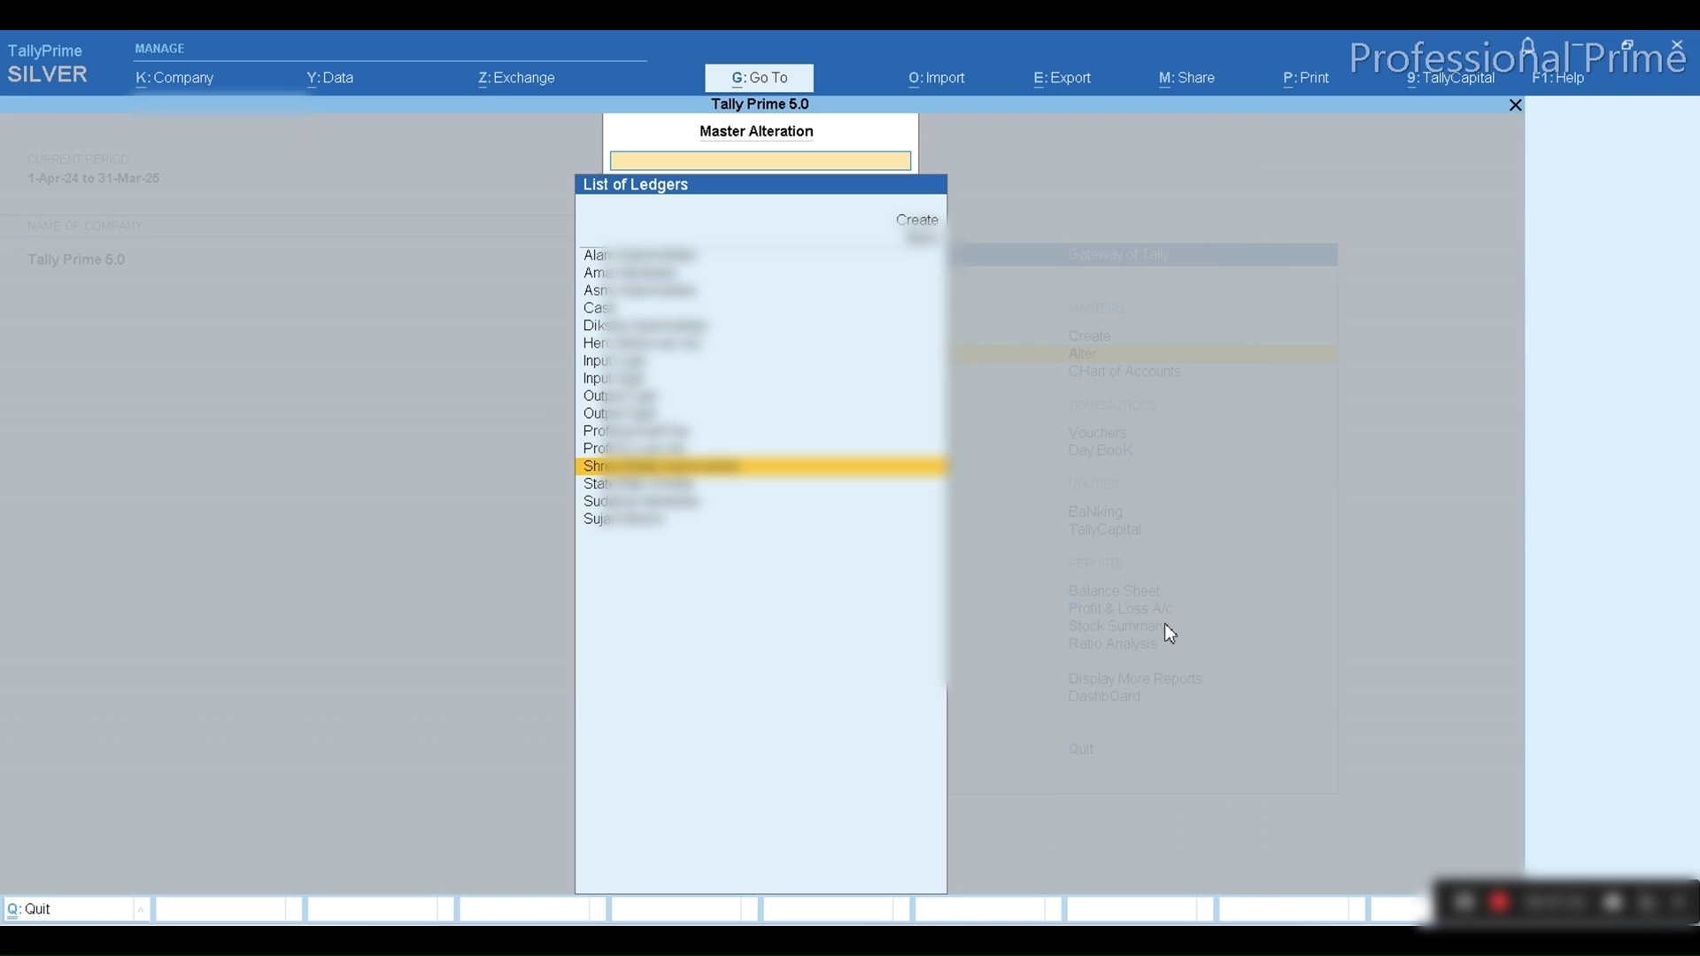
Examine the mailing and tax details of the last ledger in the list, and return to the Gateway of Tally.
key("Down")
key("Down")
key("Down")
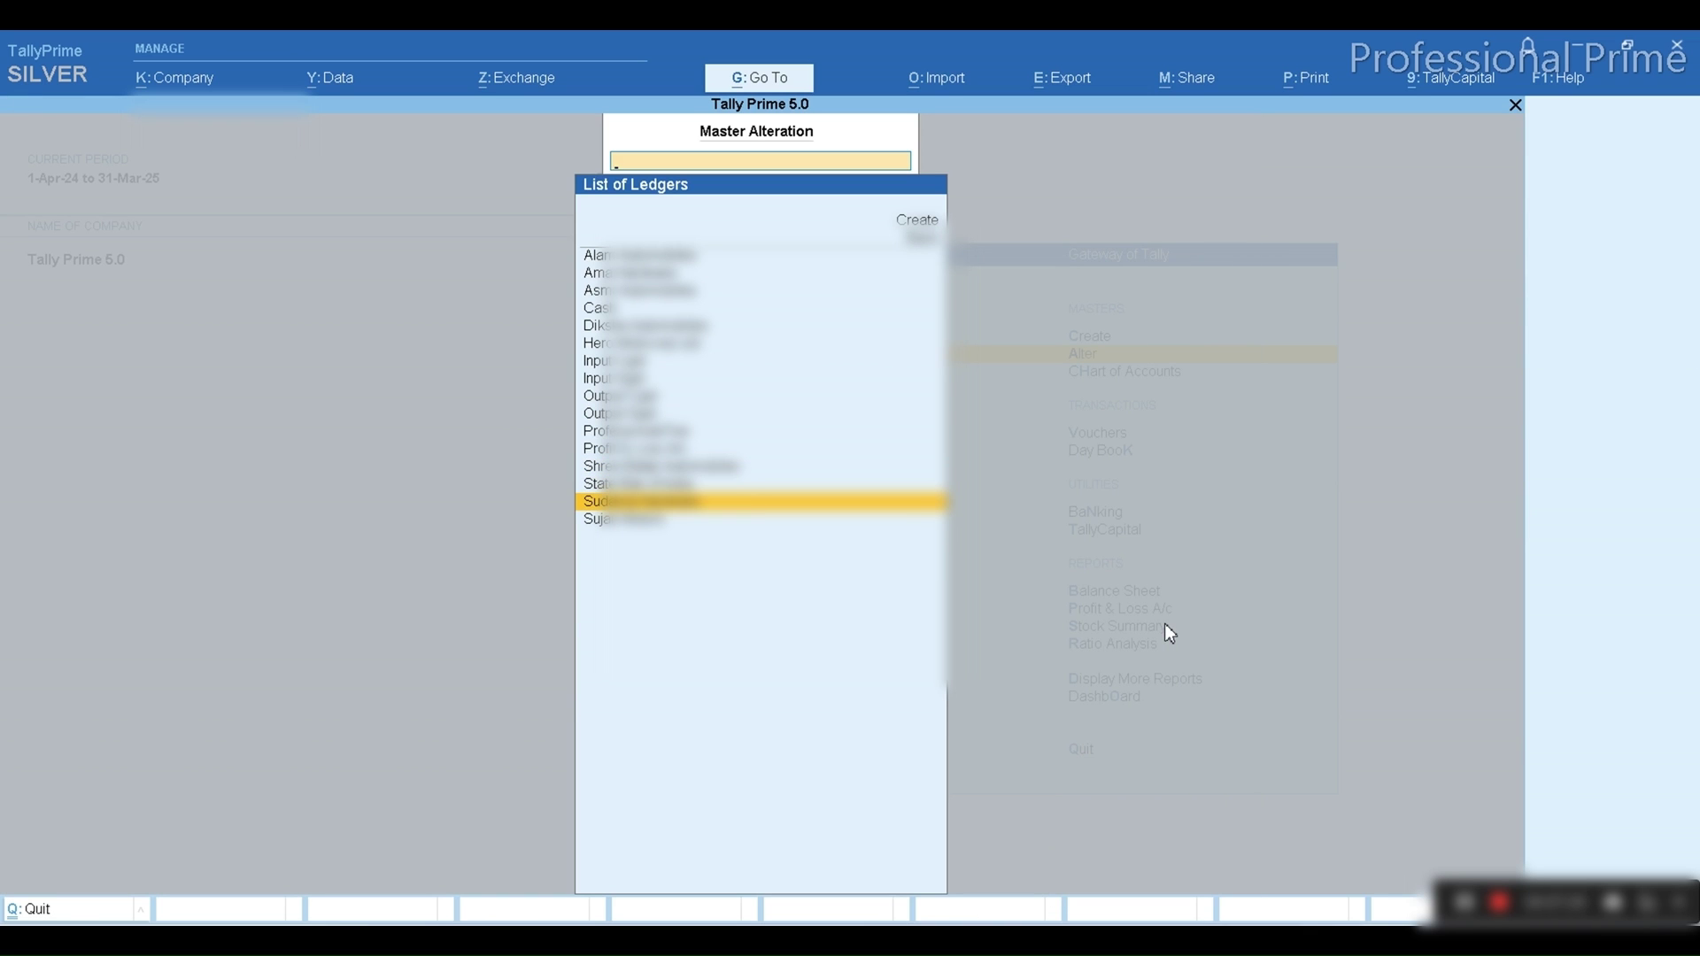
key("Return")
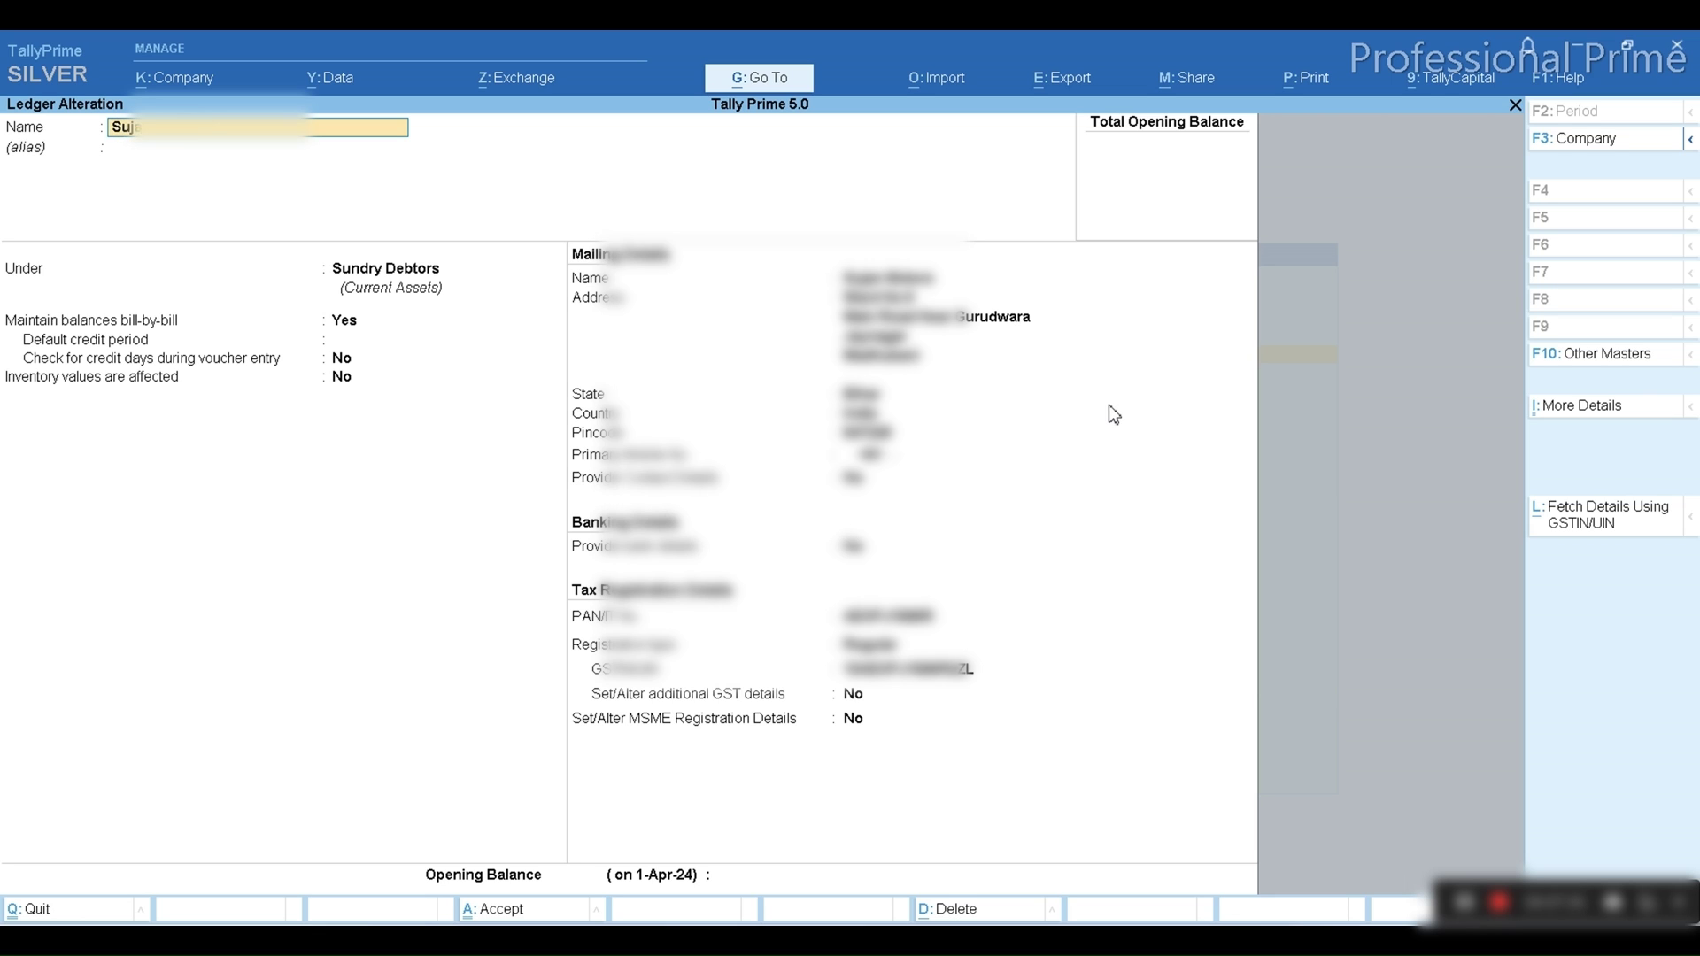
key("Escape")
key("y")
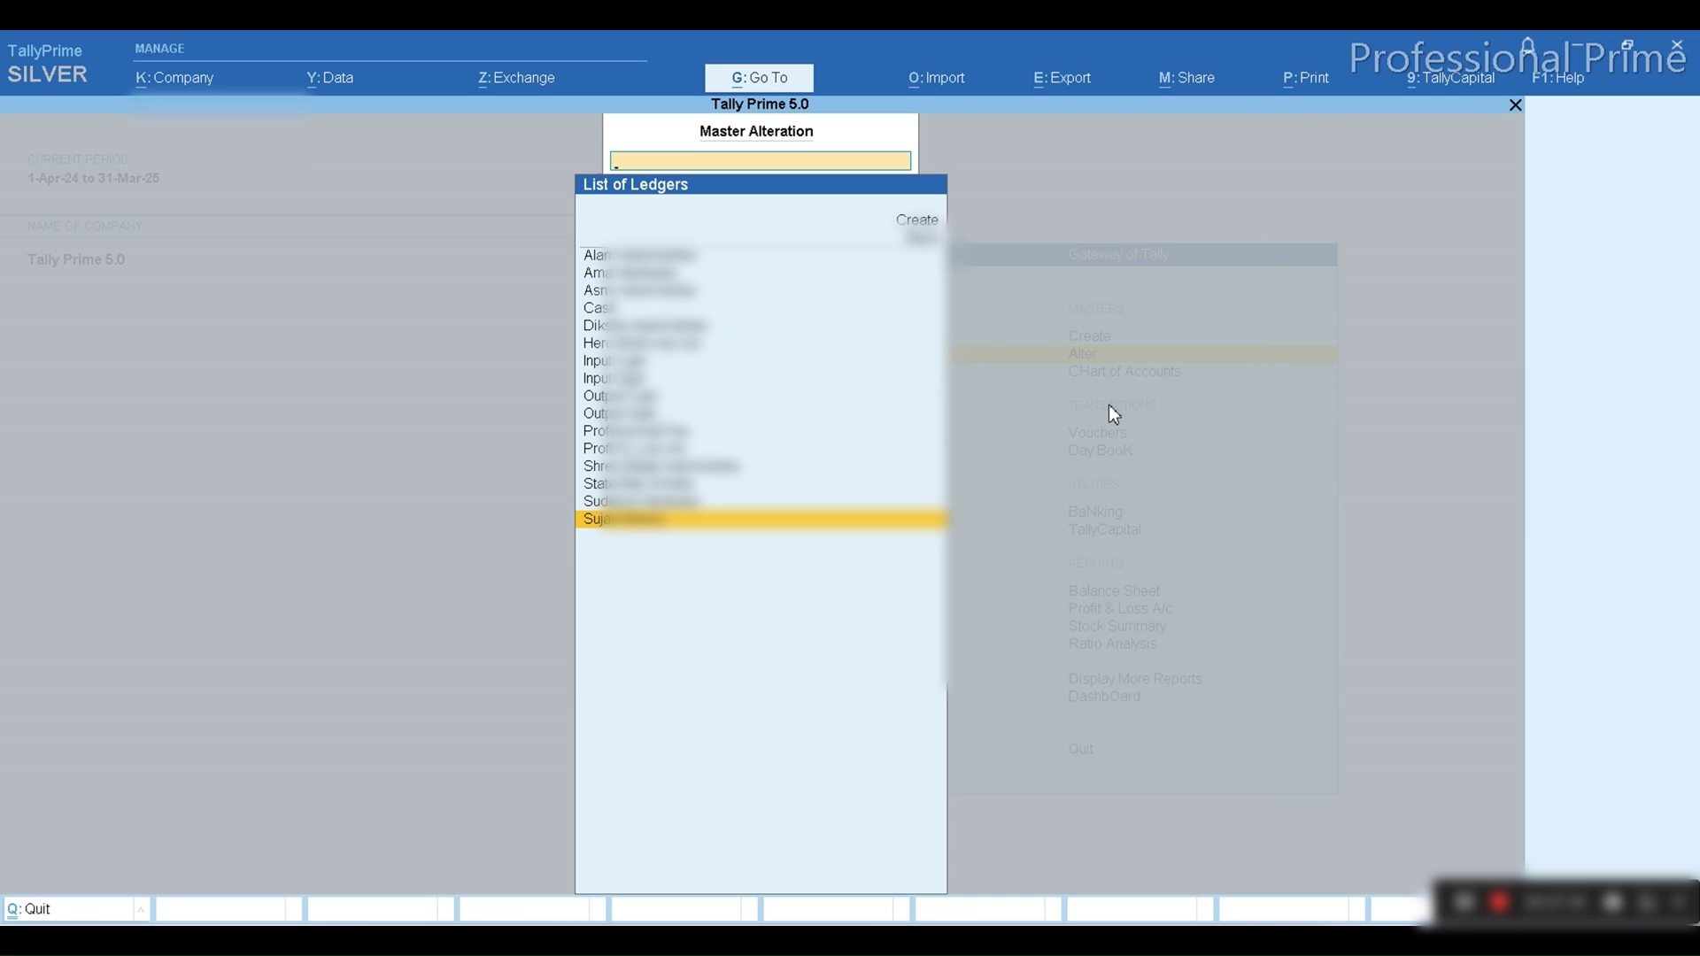
key("Escape")
key("Escape")
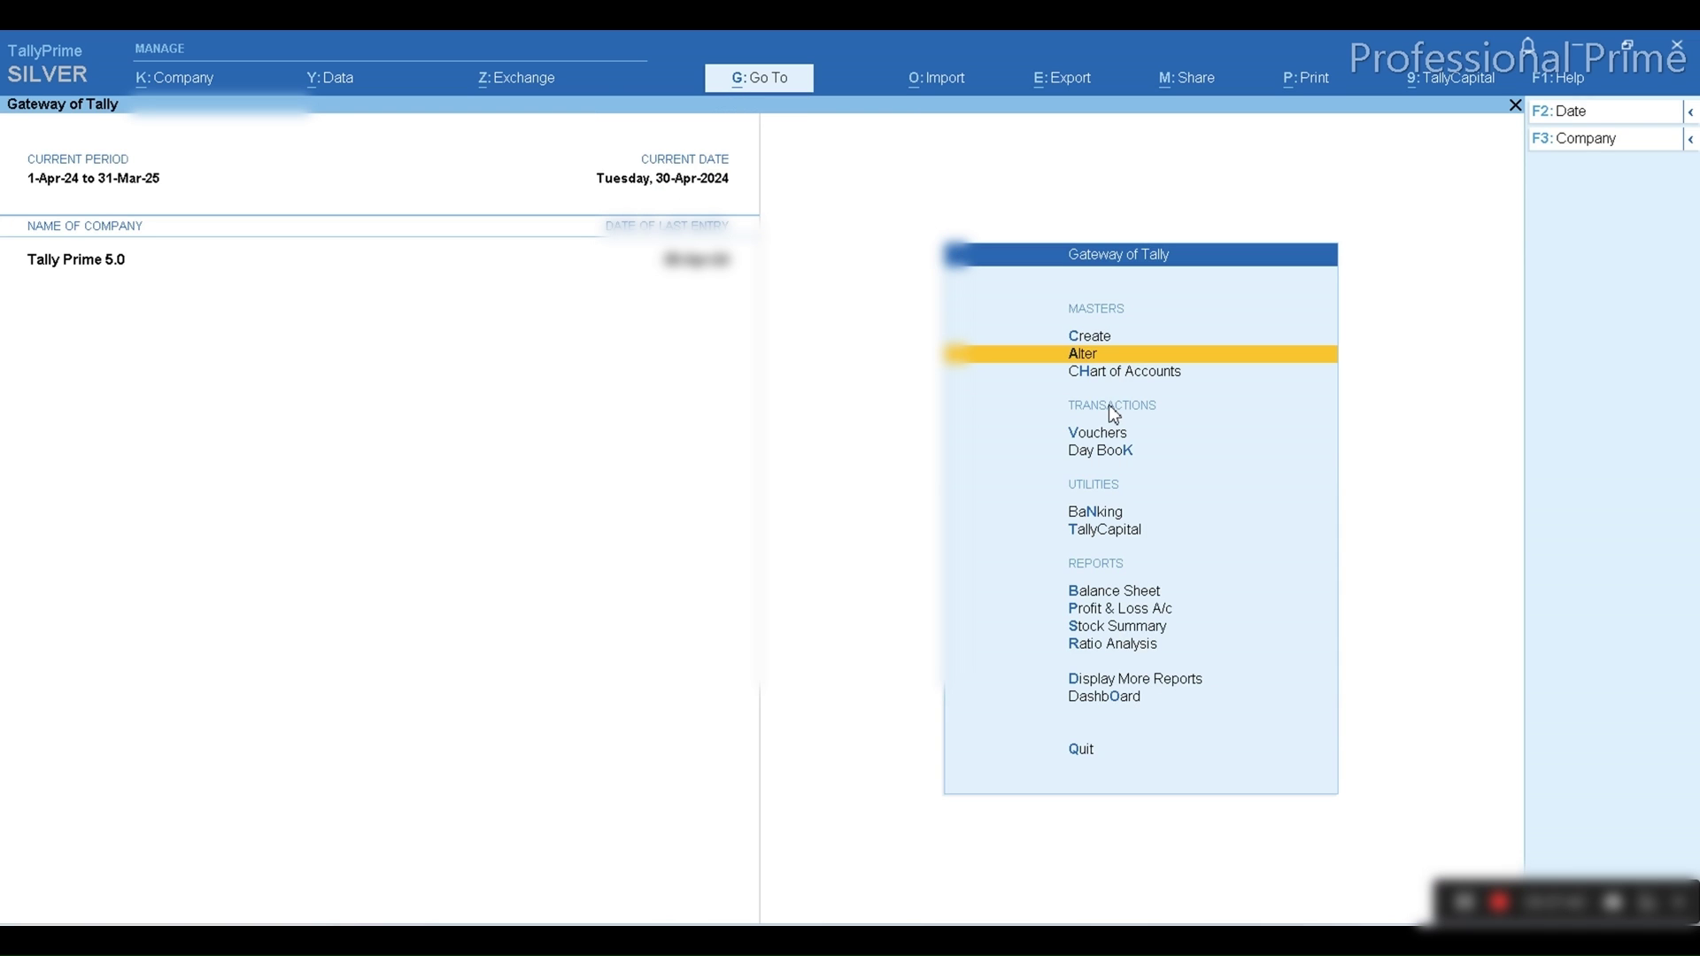